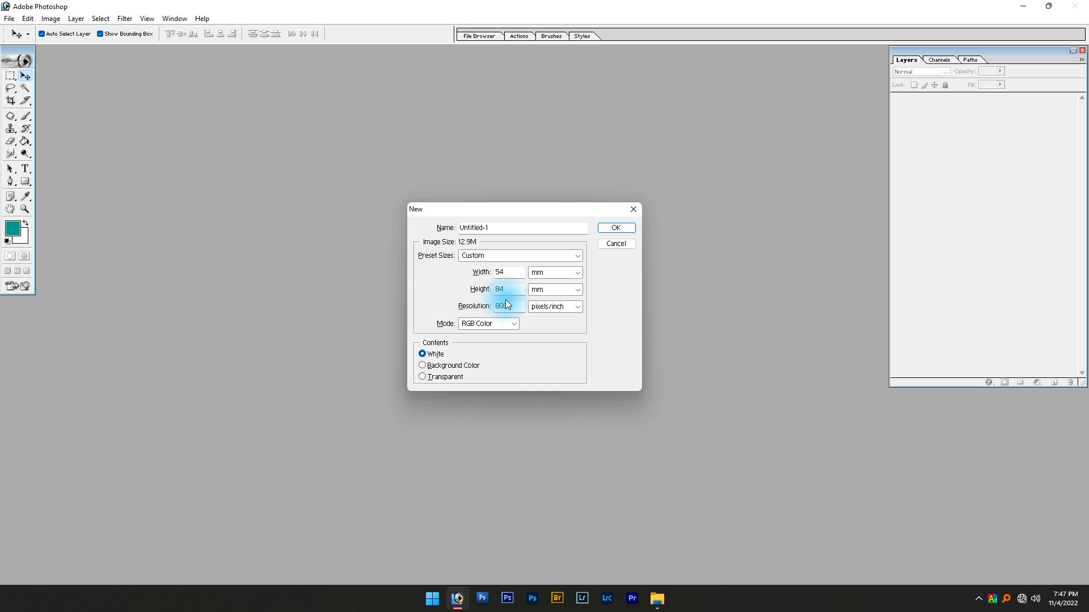
Create a 54 × 84 mm RGB document at 800 pixels/inch with a white background, and save it as "Id Card Design" in Photoshop format
left_click(615, 229)
left_click(297, 57)
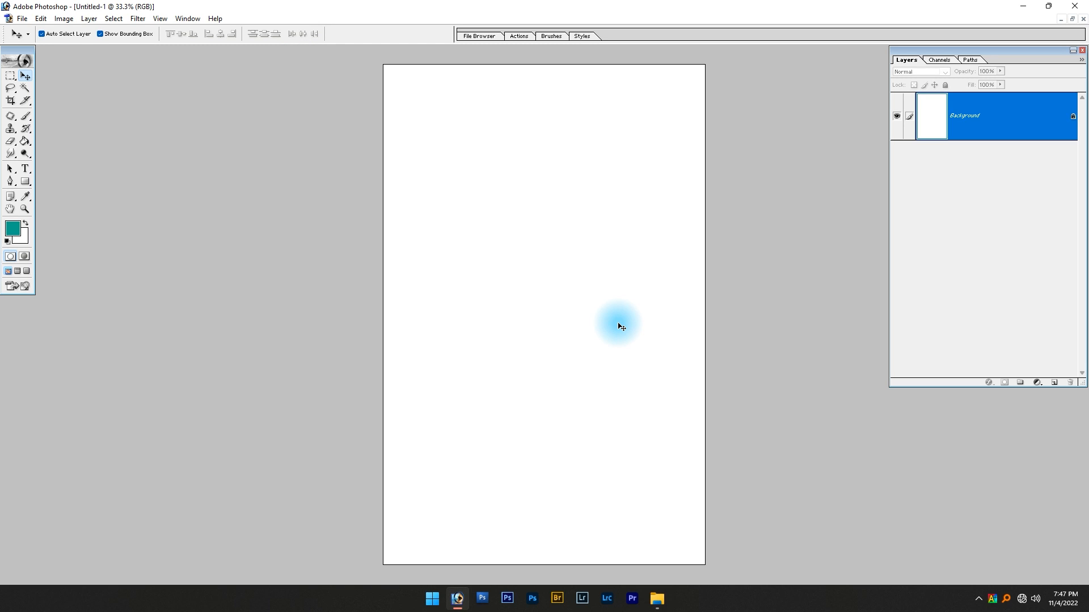
key("ctrl+s")
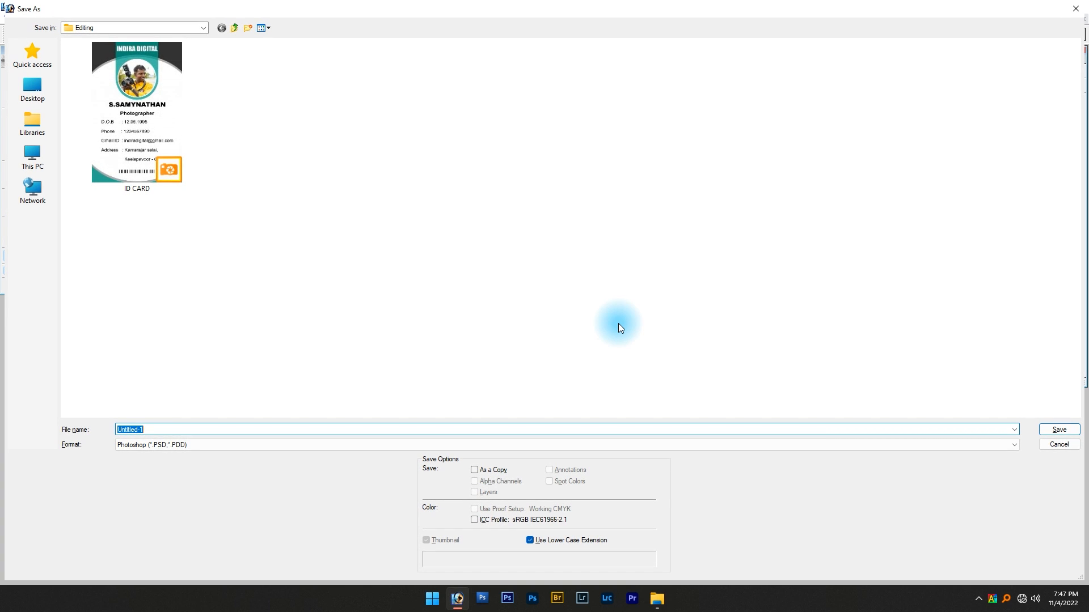
type("Id Ca")
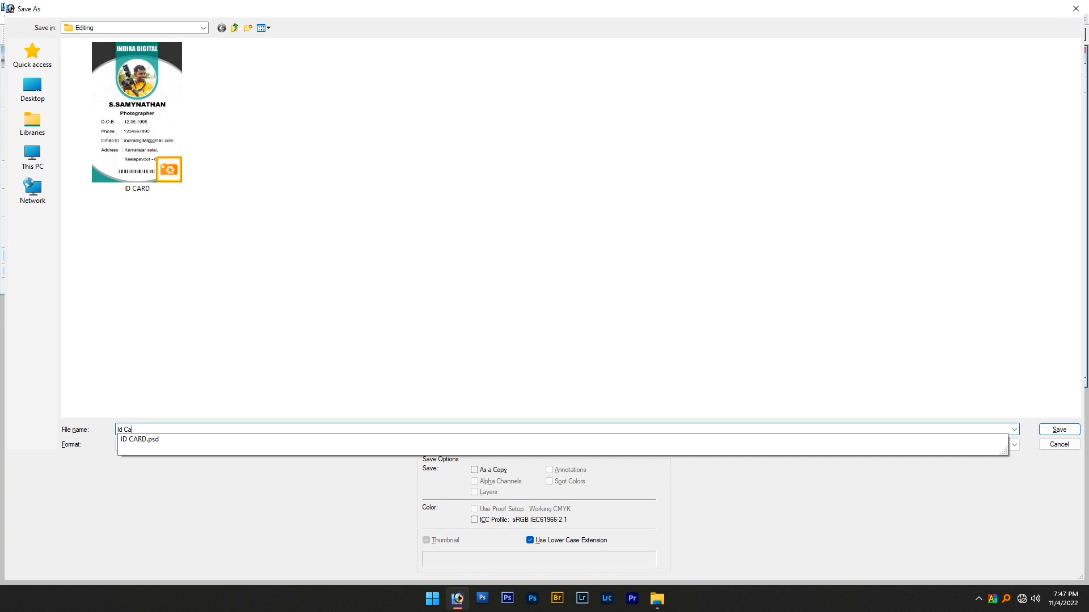
type("rd Desig")
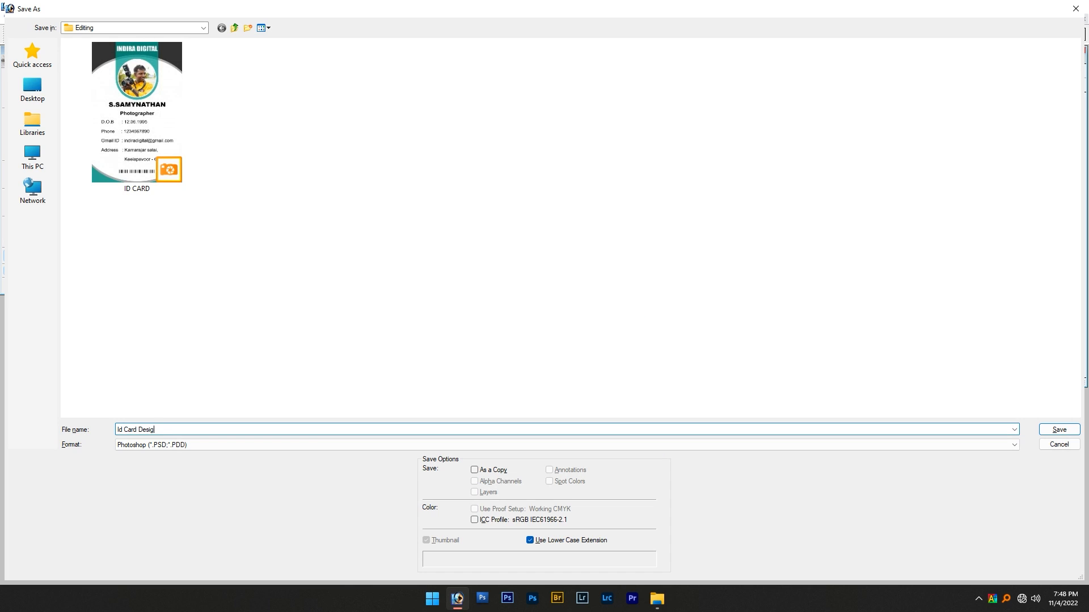
type("n")
key("Return")
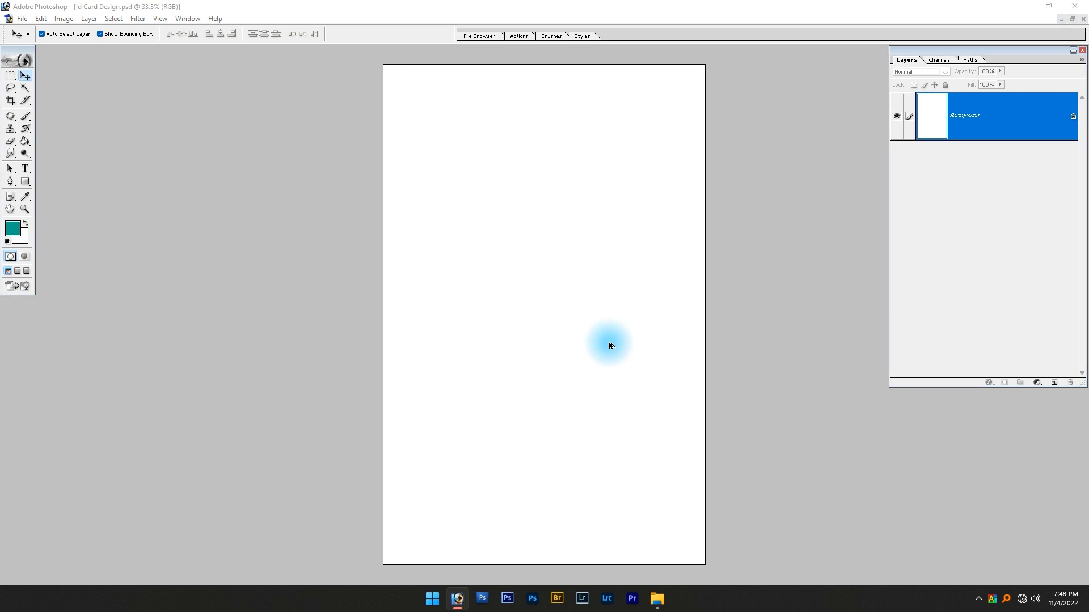
Switch to File Explorer to view the finished ID CARD sample in the Editing folder, and return to the blank card document
key("alt+Tab")
double_click(726, 152)
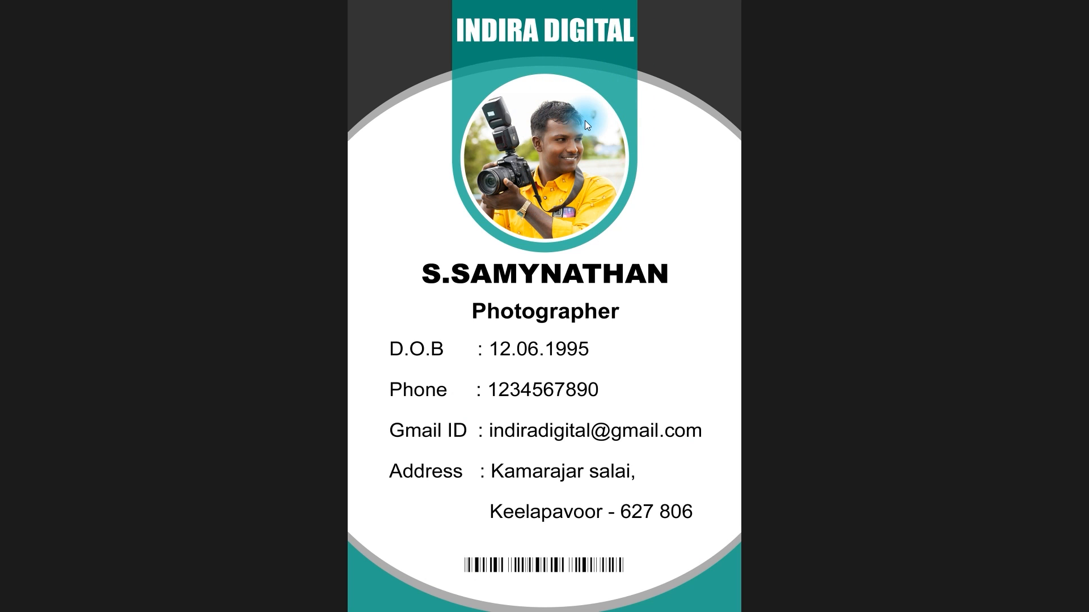
key("Escape")
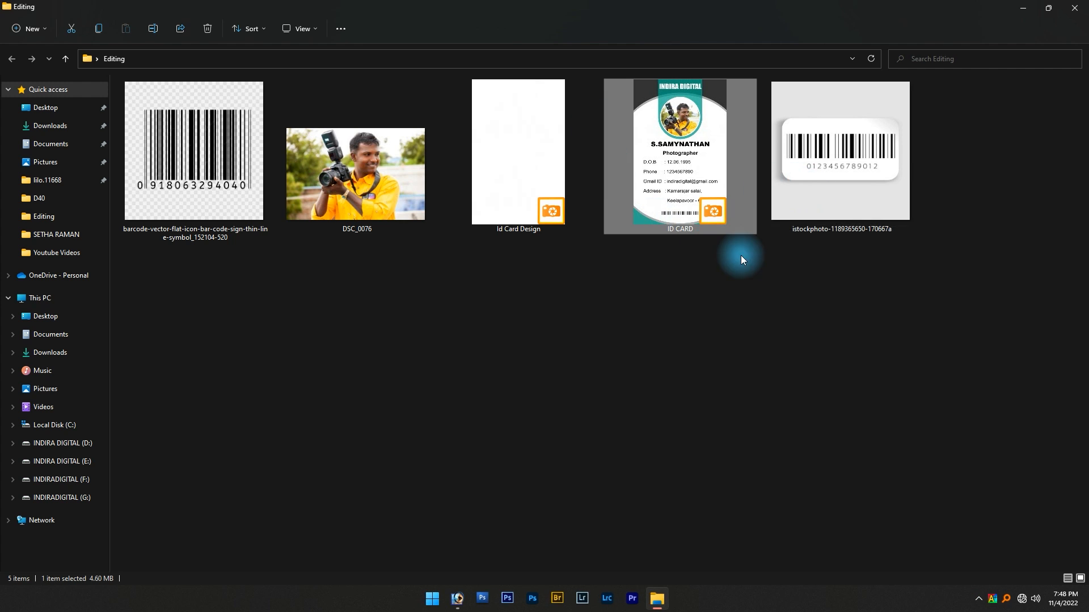
double_click(623, 182)
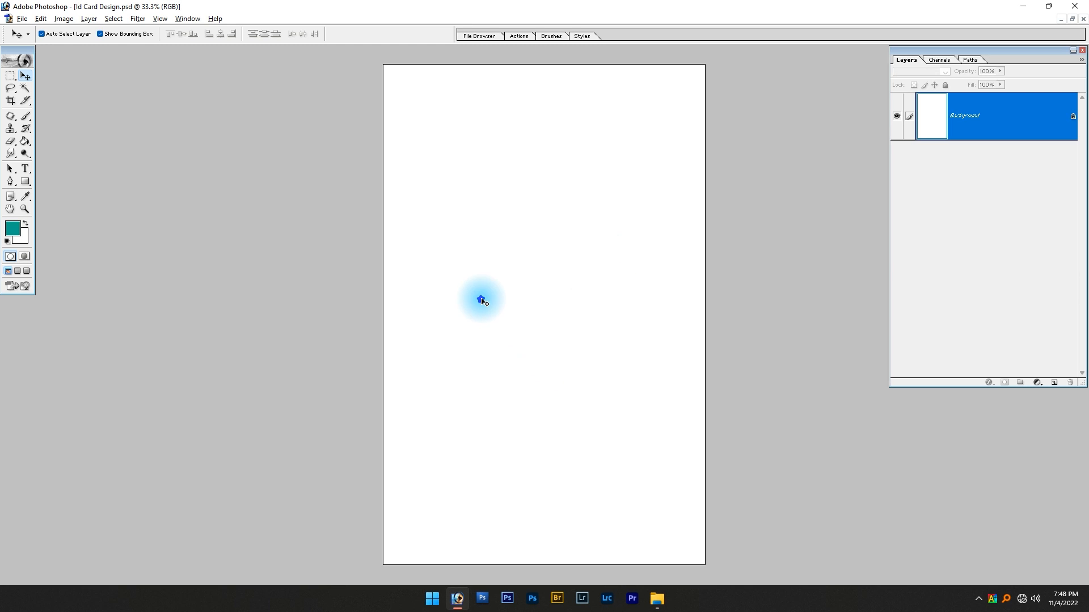
Fill a full-width rectangular band across the top quarter of the card with dark gray #585858 on a new layer, and deselect
left_click(1053, 383)
left_click(11, 76)
left_click_drag(356, 50, 715, 184)
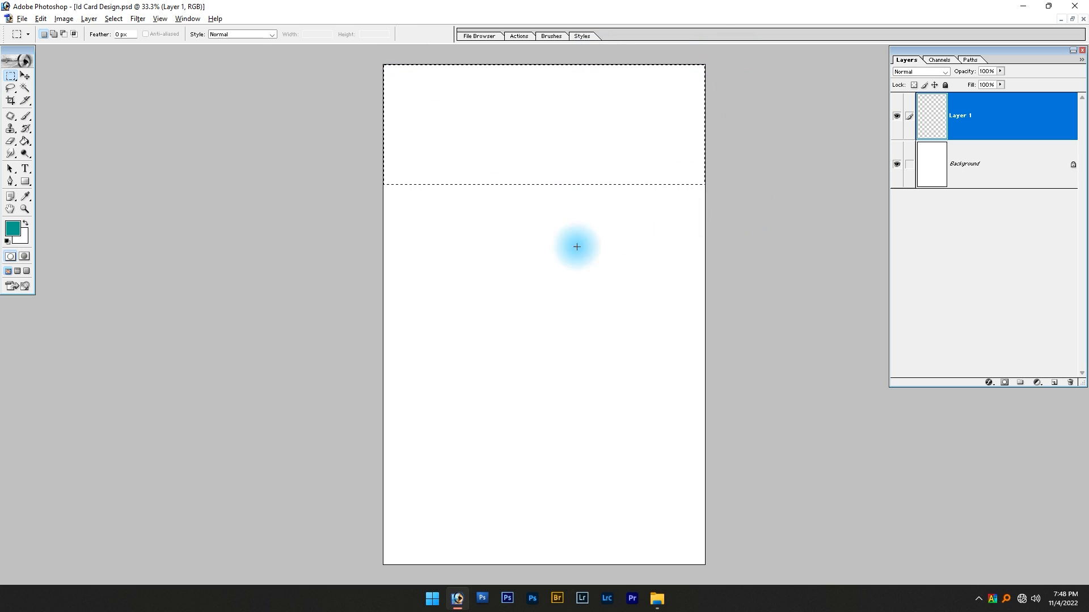
left_click(11, 237)
left_click_drag(807, 291, 783, 314)
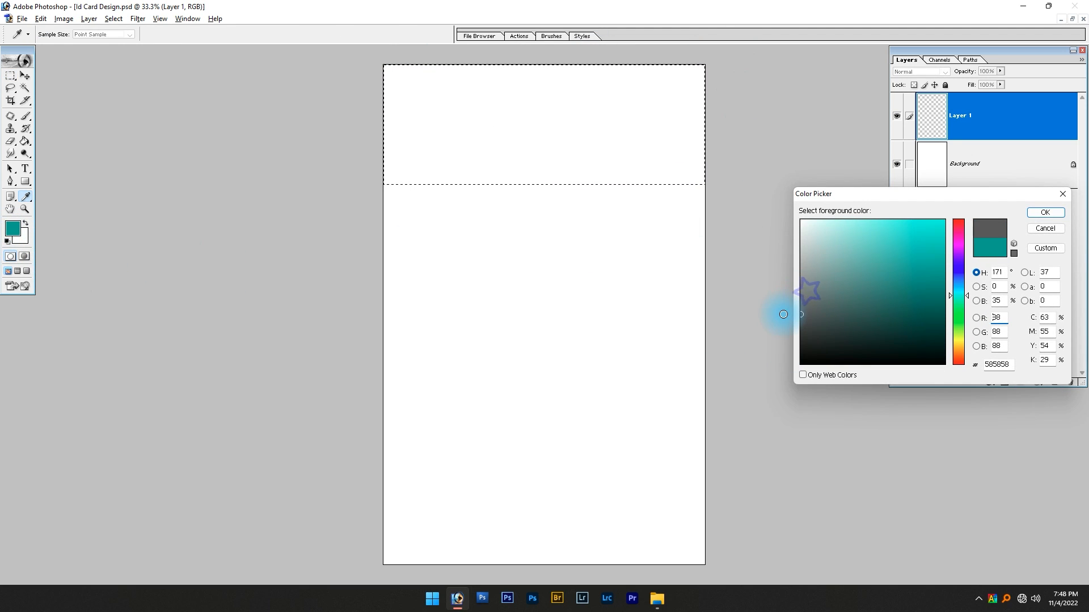
key("Return")
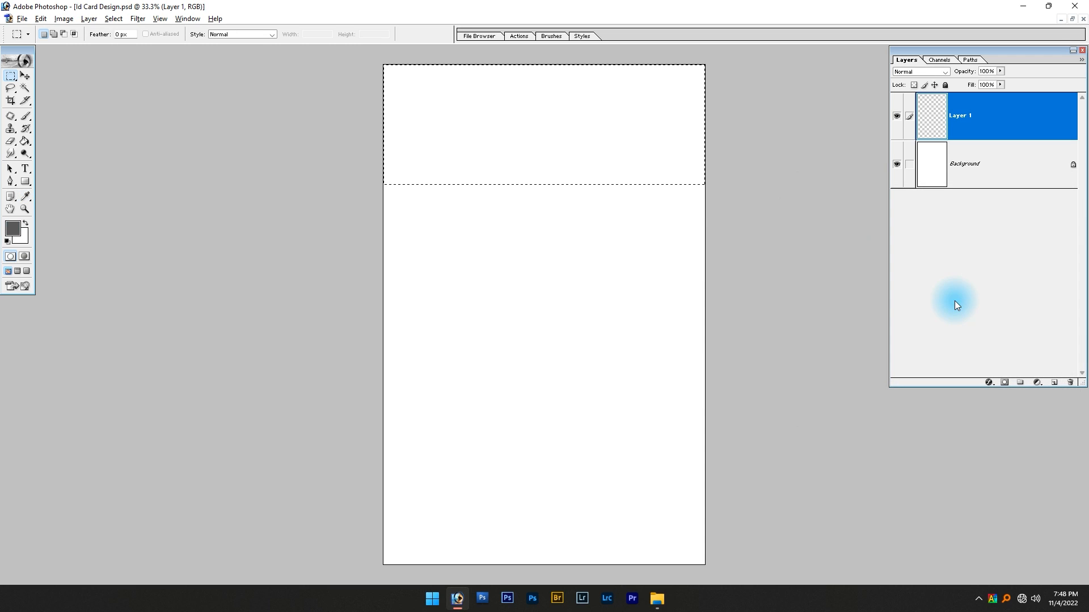
key("alt+Delete")
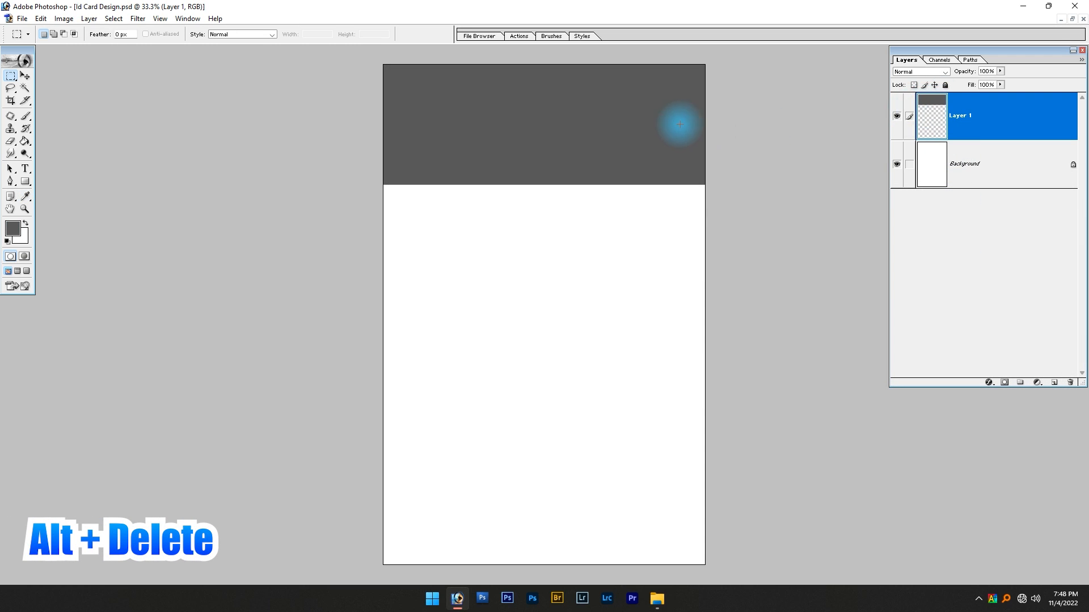
left_click(657, 155)
key("v")
left_click_drag(596, 122, 620, 217)
key("ctrl+z")
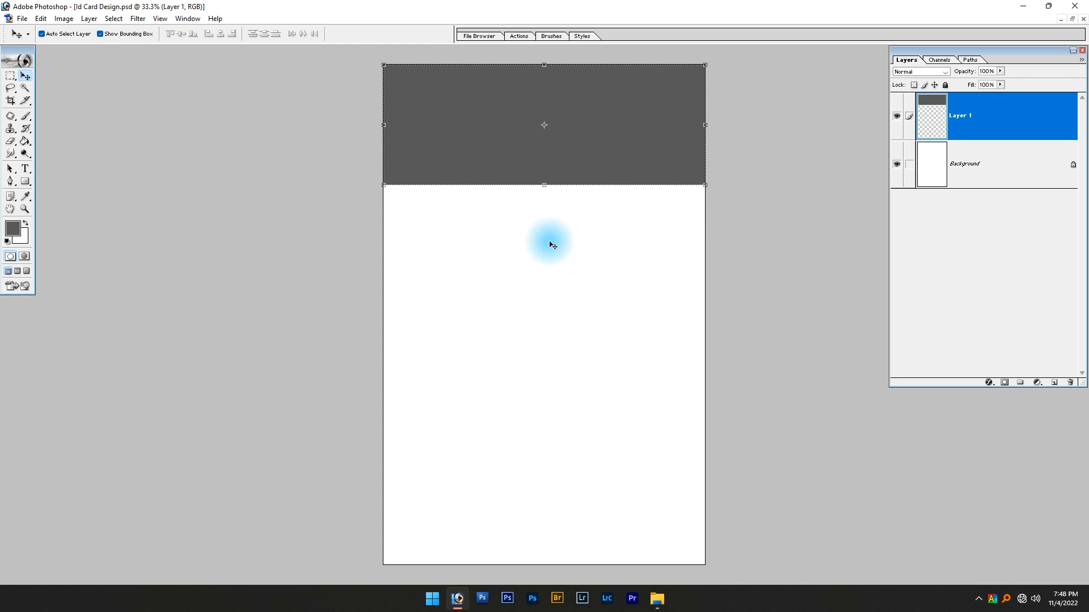
Draw a large, nearly card-wide circle as a shape layer overlapping the gray band with the Ellipse Tool, and set its opacity to 75%
left_click(24, 181)
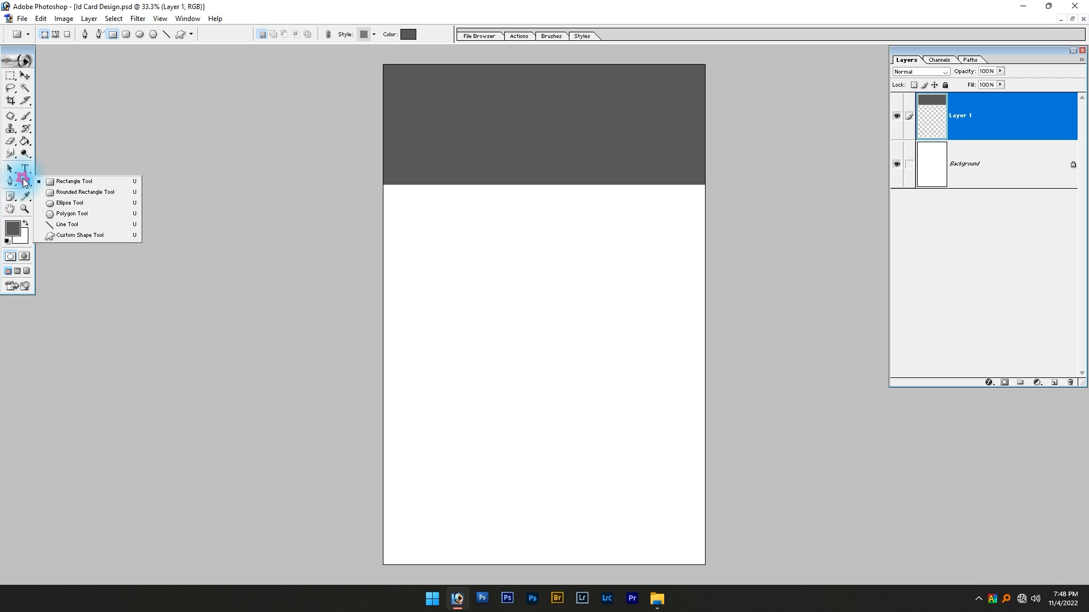
left_click(83, 208)
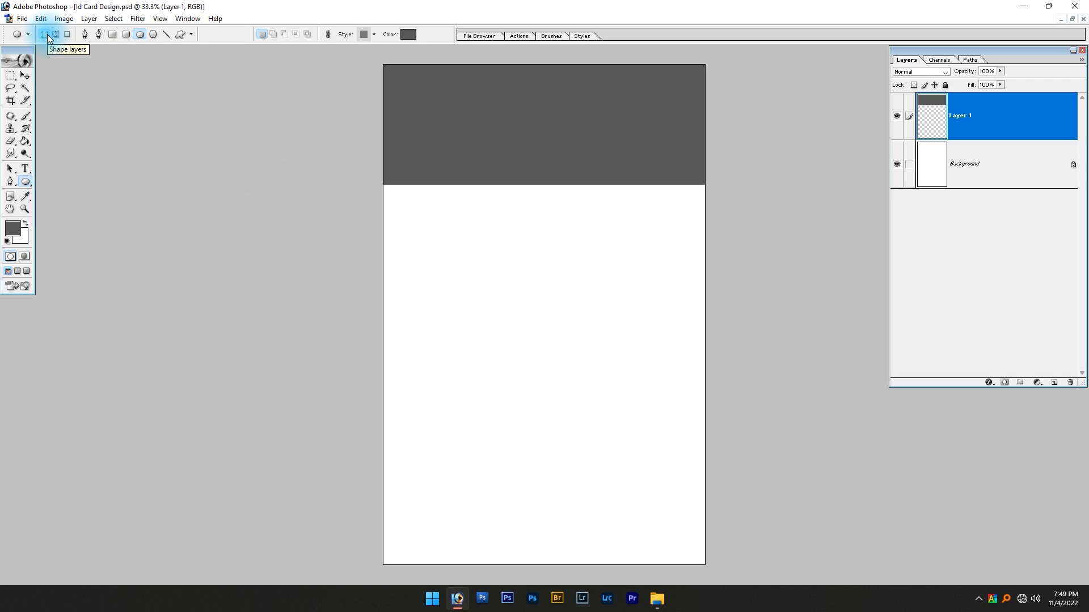
left_click_drag(404, 161, 701, 458)
key("7")
key("5")
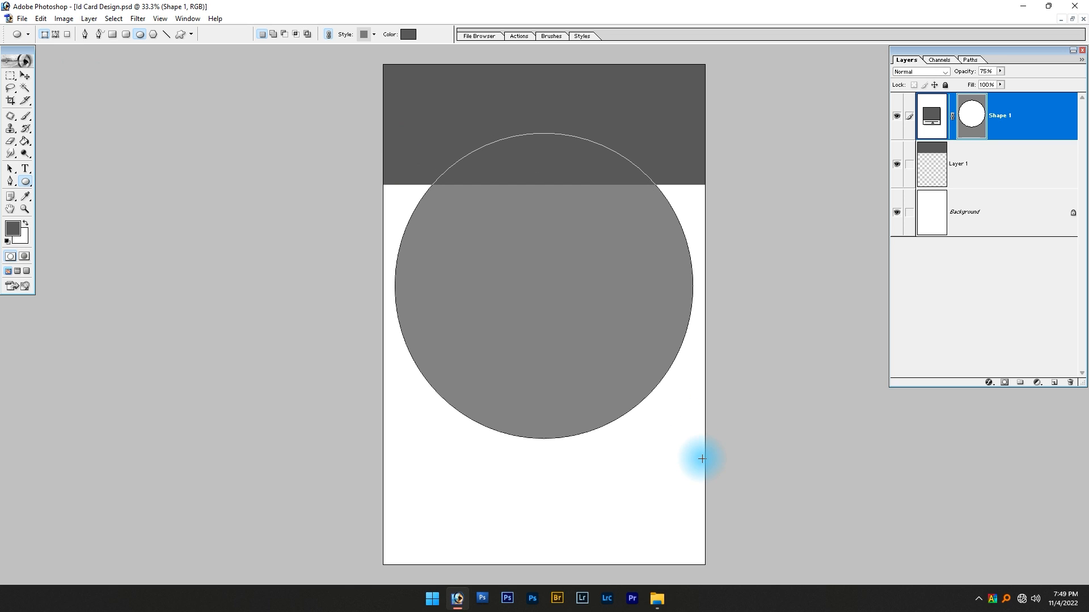
Align the circle shape to the horizontal center of the whole canvas, and remove the selection
key("v")
left_click_drag(563, 353, 565, 330)
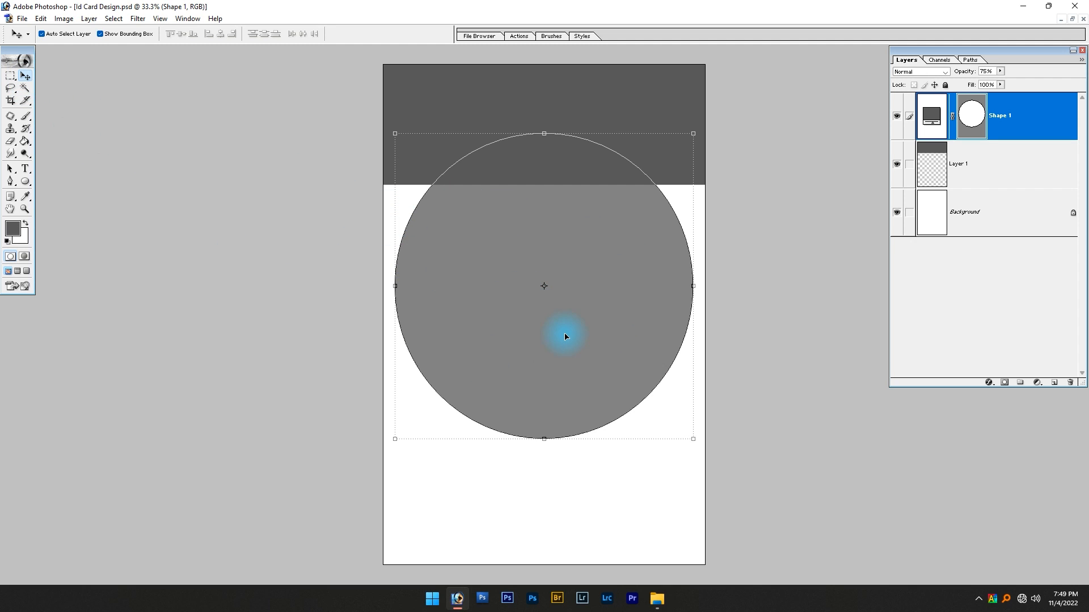
key("ctrl+a")
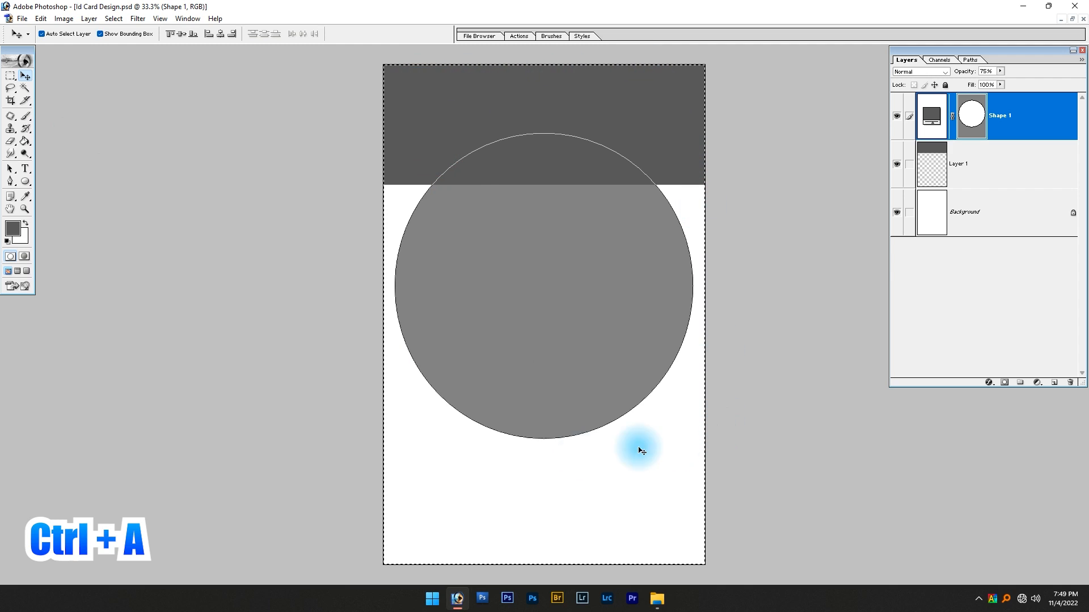
left_click(220, 39)
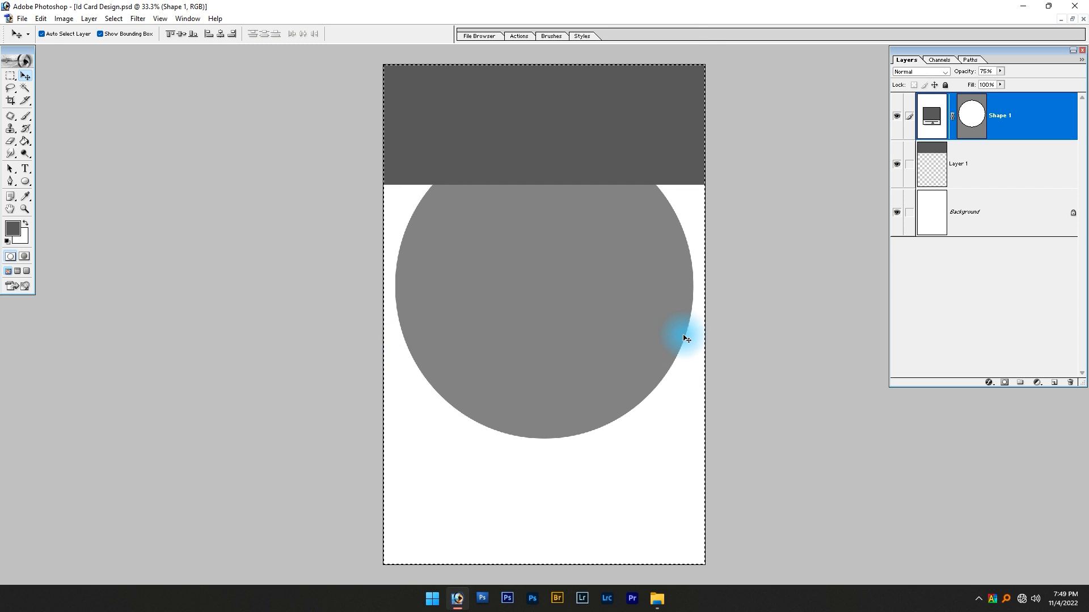
key("ctrl+d")
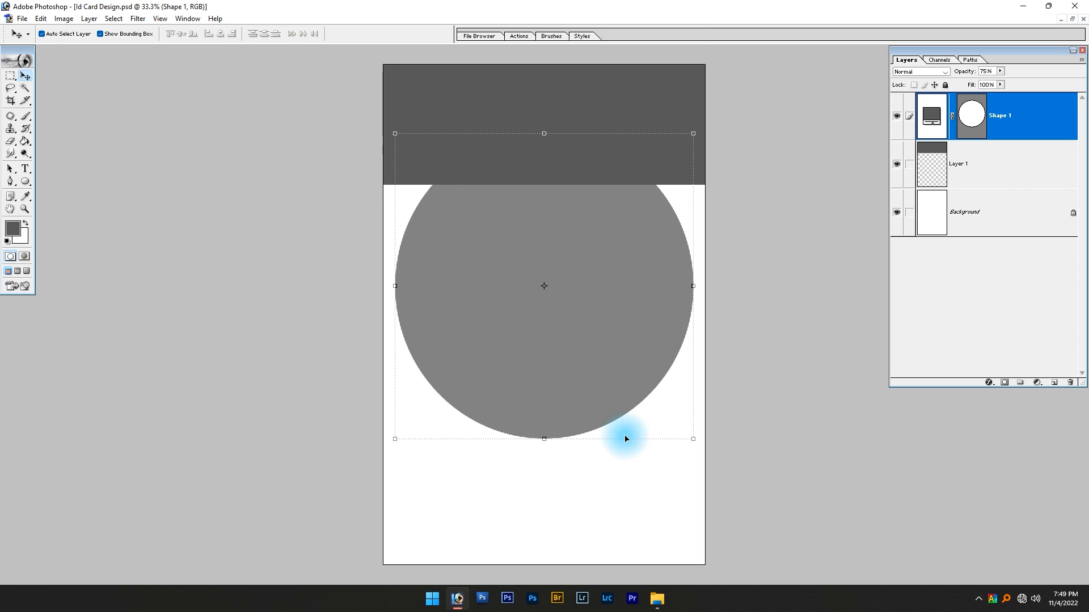
Change the circle shape's fill color to bright red and set its layer opacity to 100%
double_click(928, 122)
left_click(851, 285)
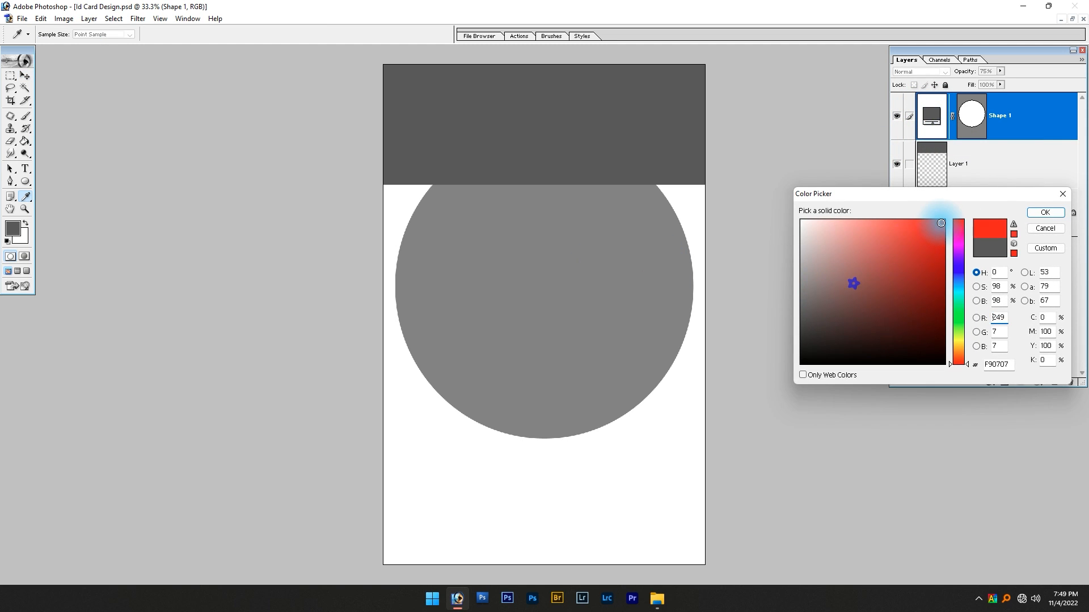
left_click(939, 220)
left_click(1045, 218)
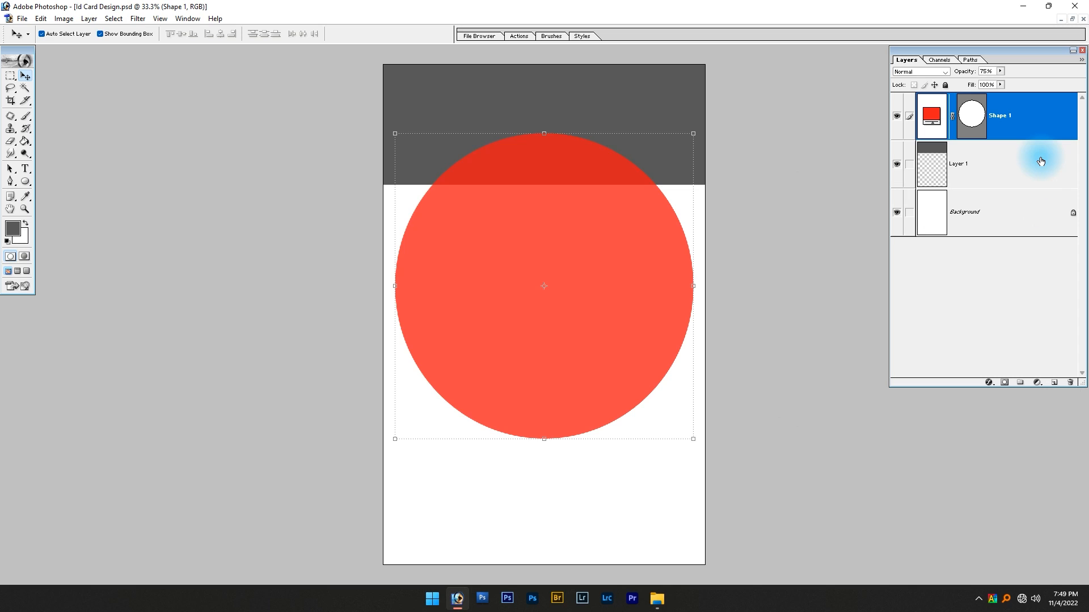
key("0")
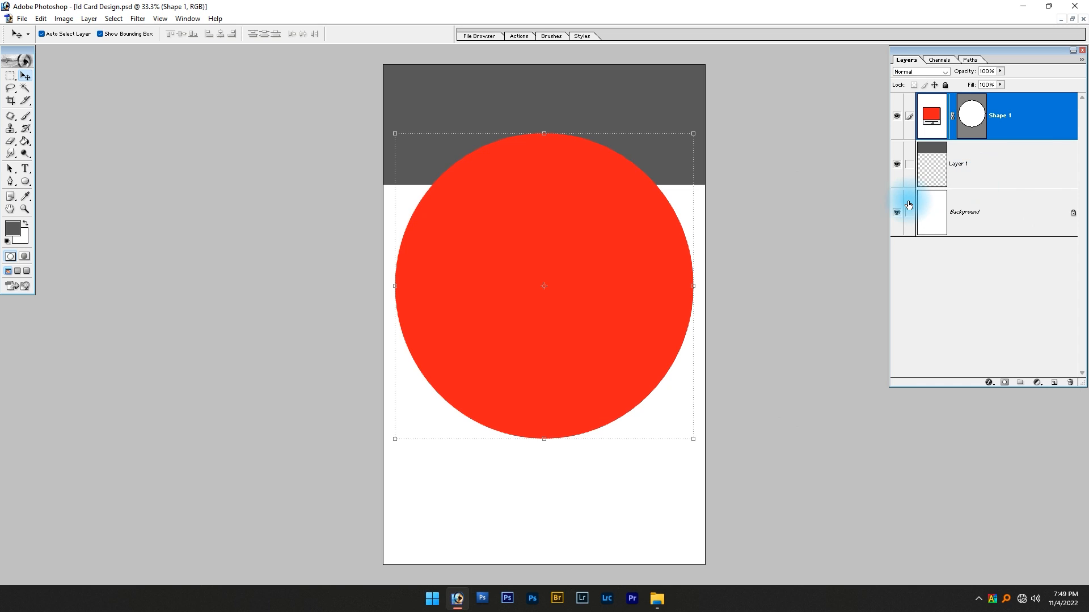
Scale the red circle about its center to 145% width and 113% height, forming an ellipse wider than the card
left_click_drag(699, 133, 728, 128)
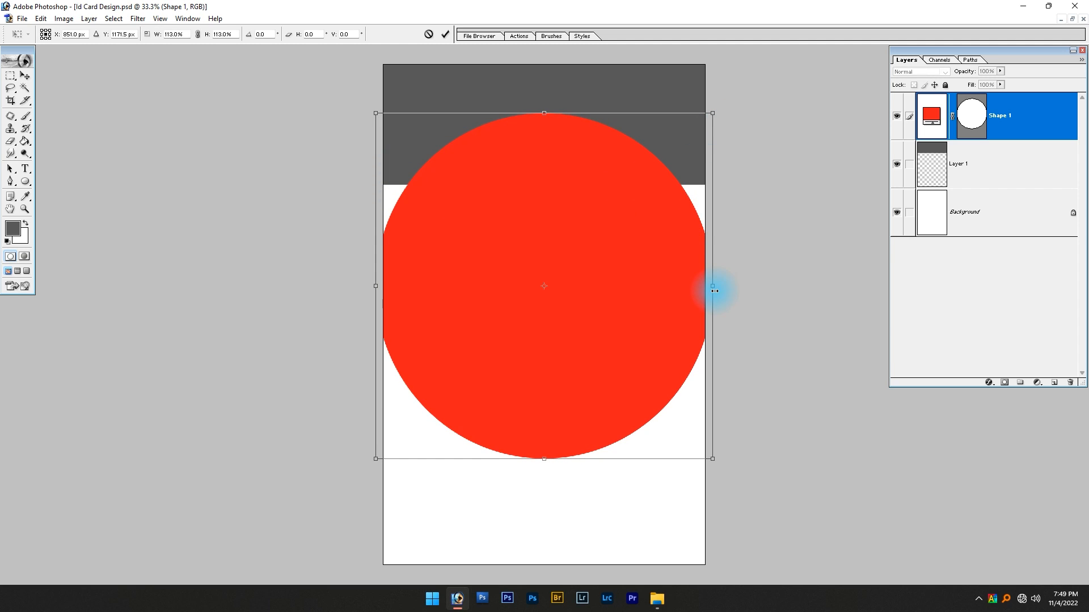
key("shift+alt")
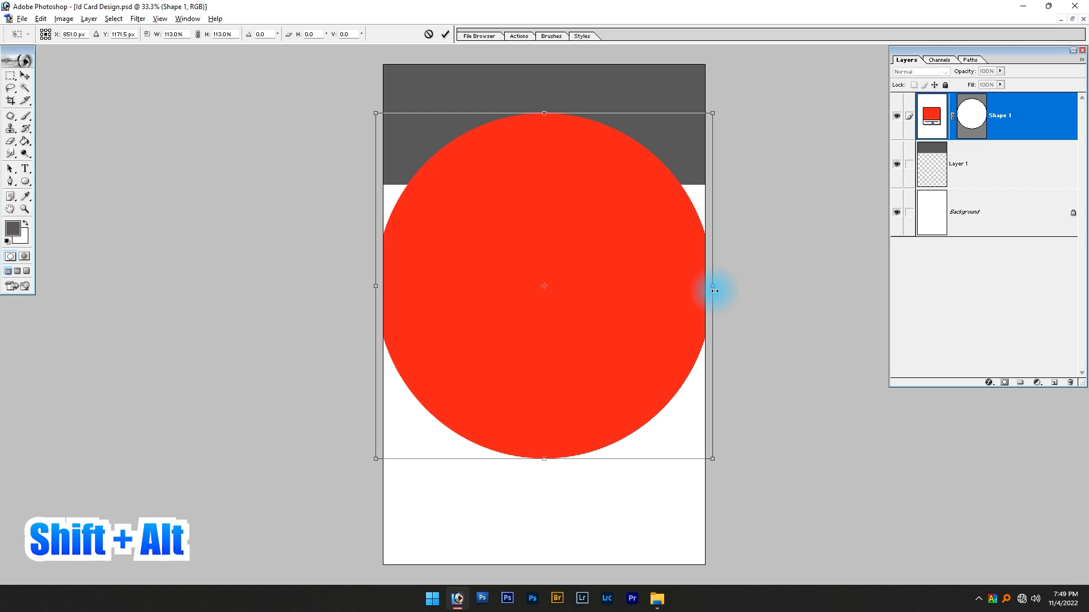
left_click_drag(711, 288, 759, 289)
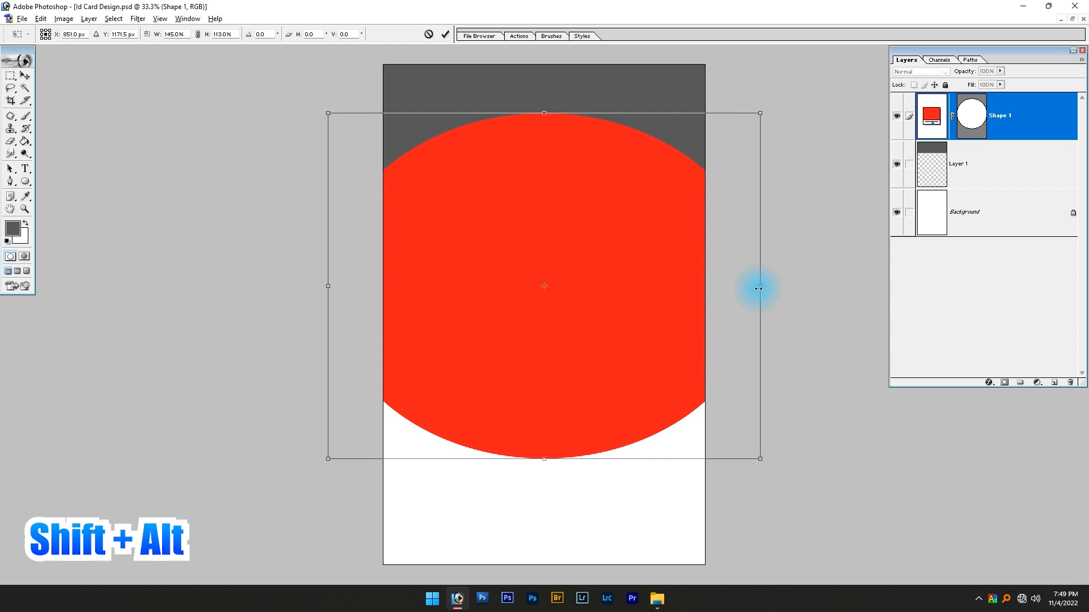
key("Return")
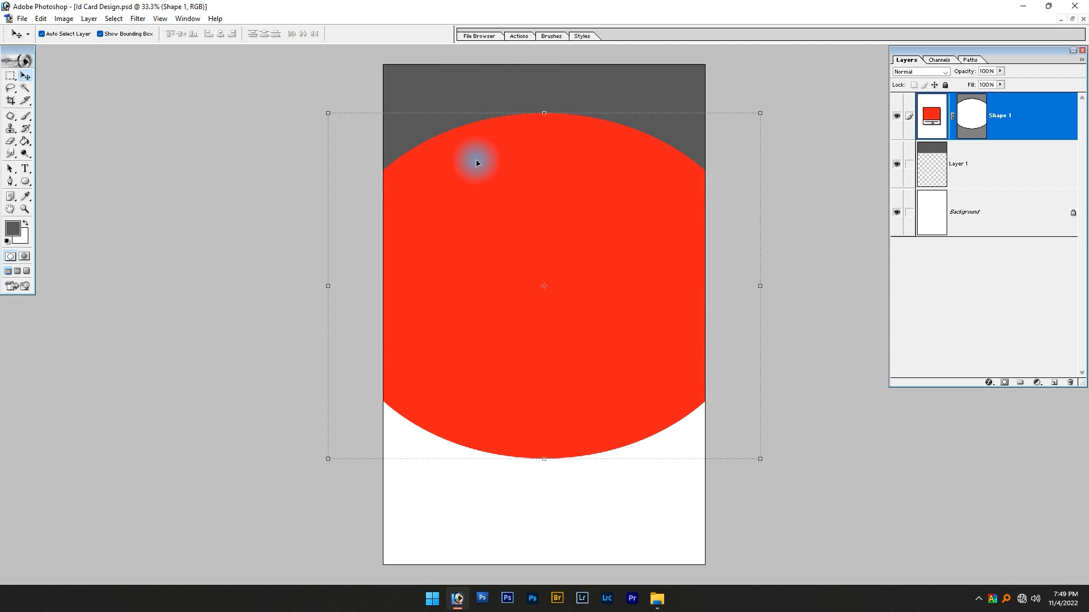
Check the ellipse's overlap with the gray band at 50% opacity, restore 100%, and move the ellipse slightly down
key("5")
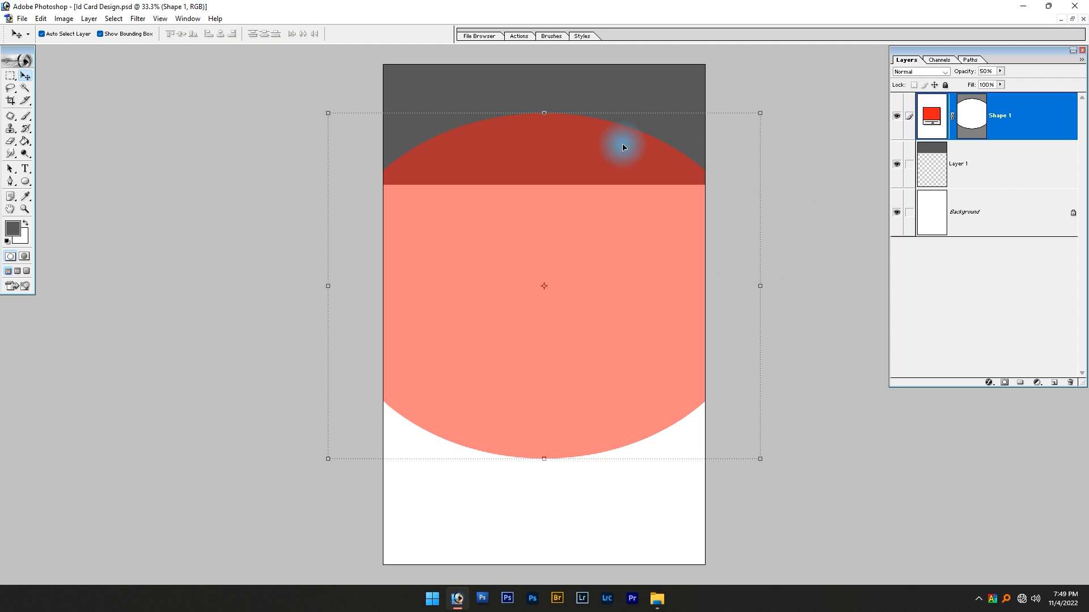
key("0")
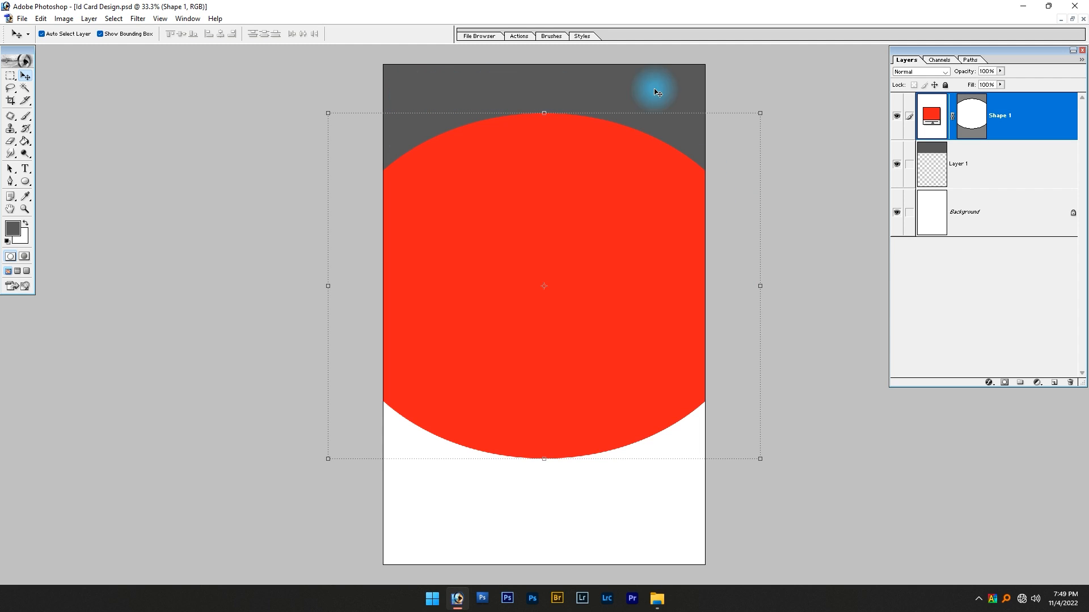
left_click(590, 494)
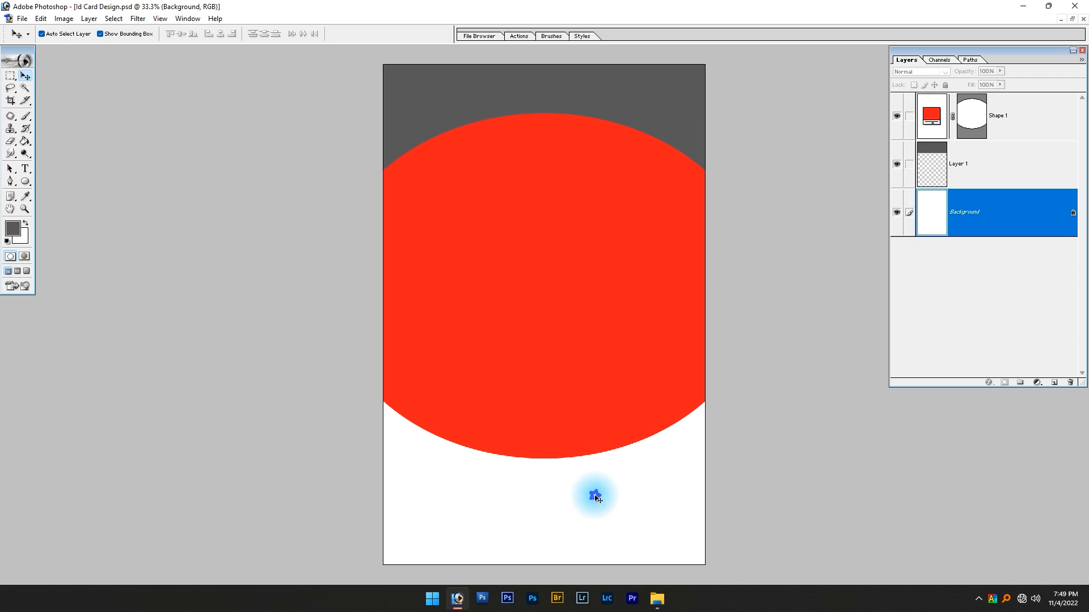
left_click(554, 179)
left_click_drag(554, 179, 556, 189)
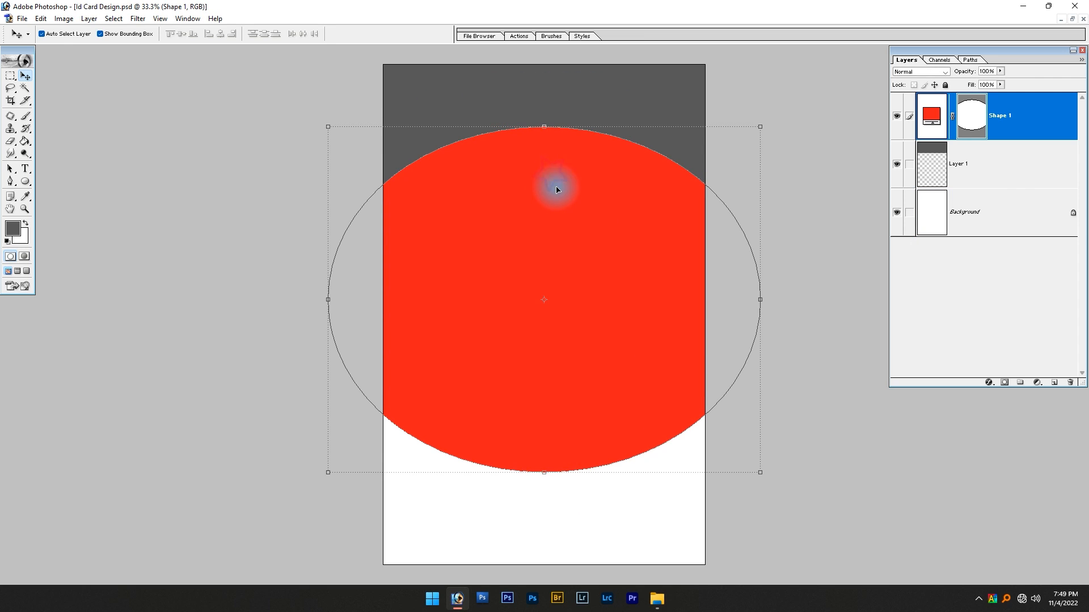
Load the red ellipse's outline as a selection, hide its layer, delete that area from the dark gray band, and deselect
left_click(980, 111, "ctrl")
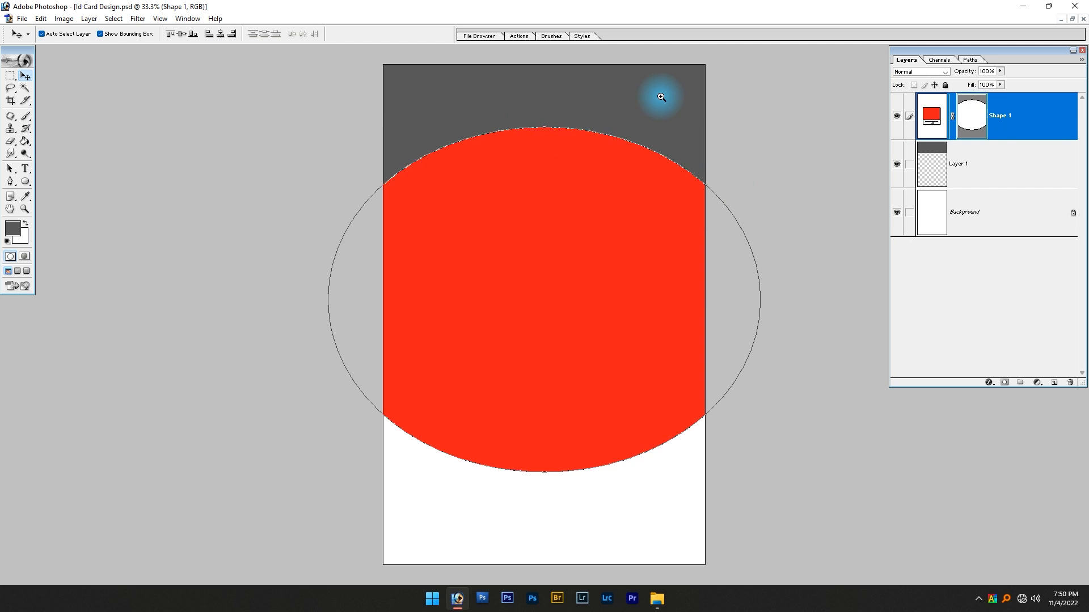
left_click_drag(661, 98, 498, 216)
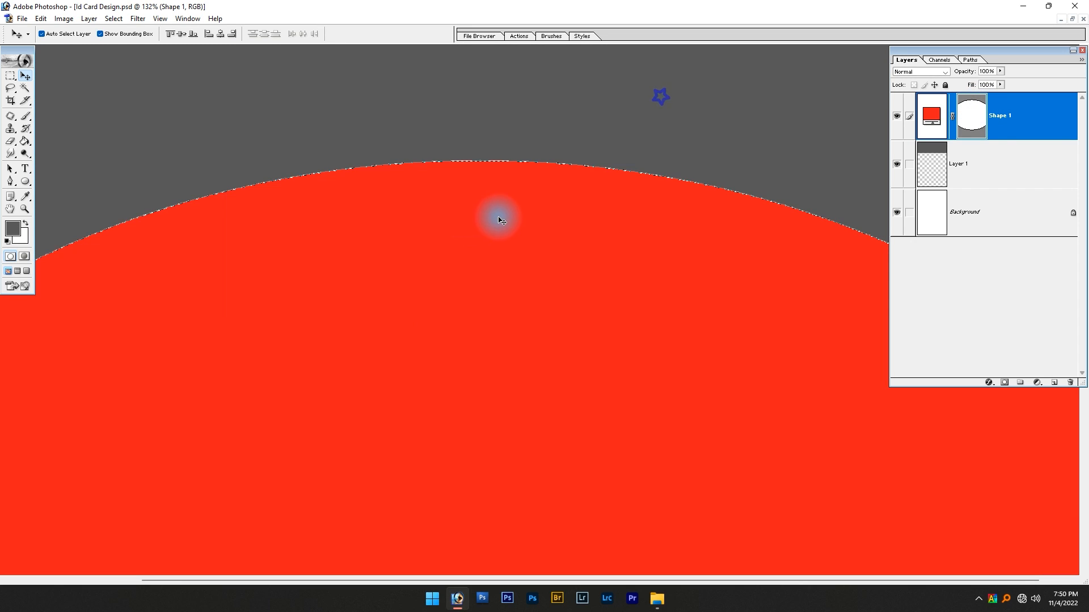
left_click(897, 117)
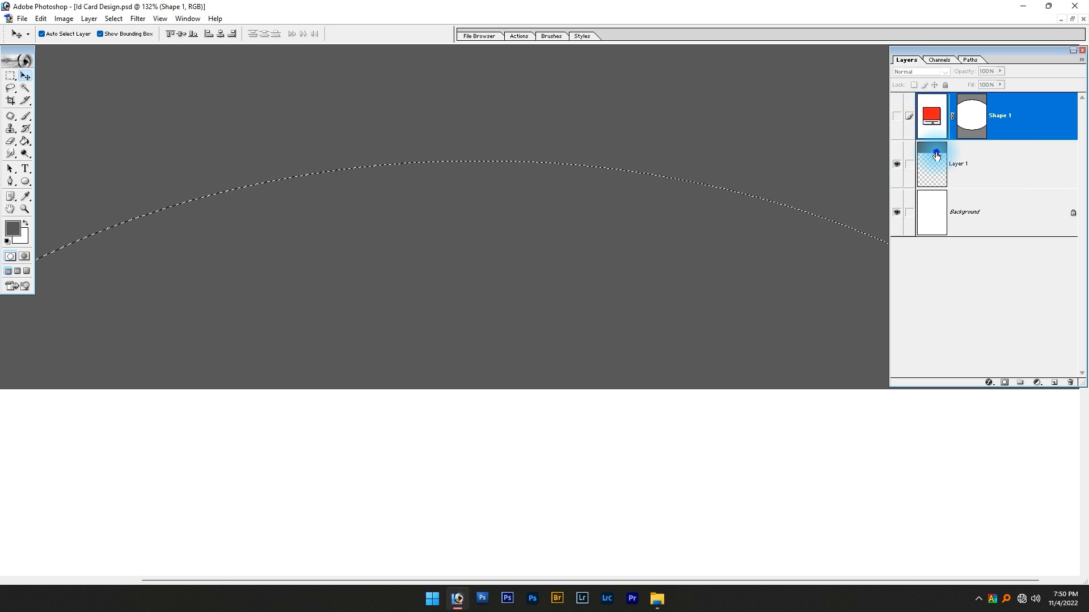
left_click(937, 156)
key("ctrl+0")
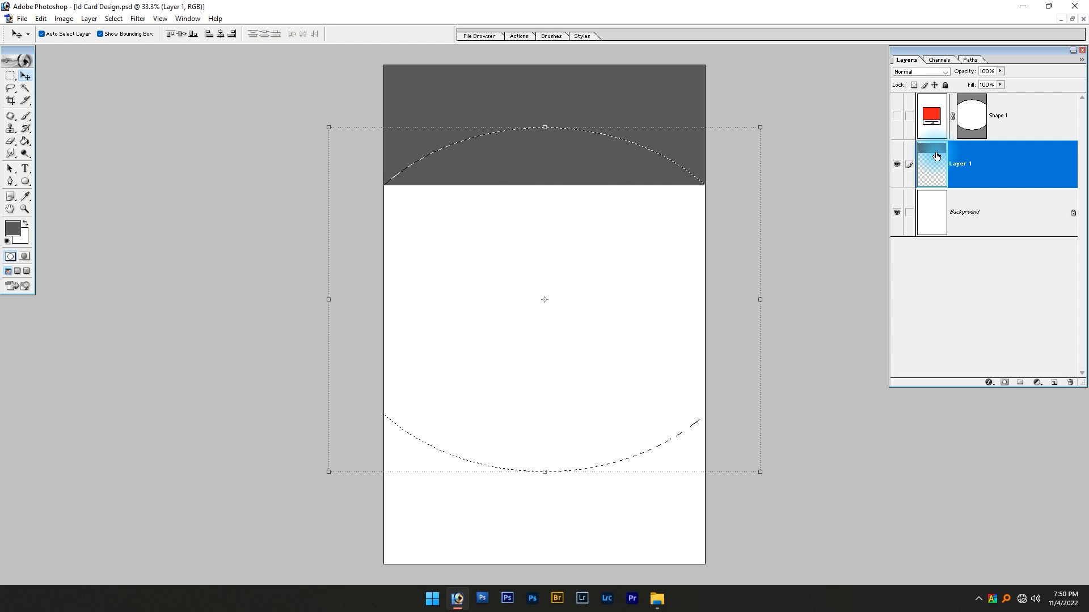
key("Delete")
key("ctrl+d")
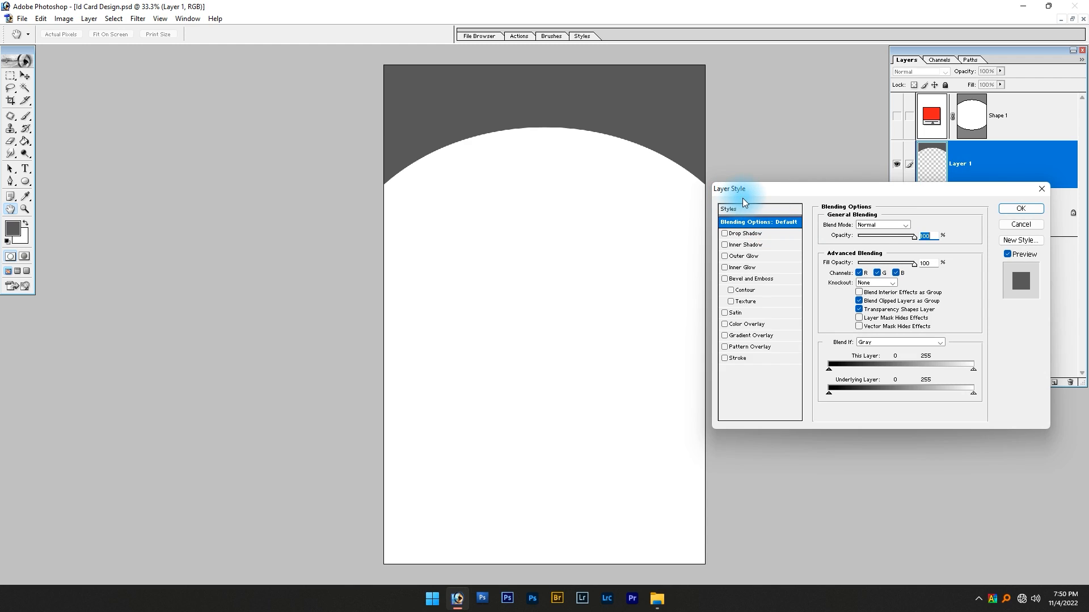
Add a Stroke layer style to the gray header, positioned outside with a size of 40 px
left_click(737, 358)
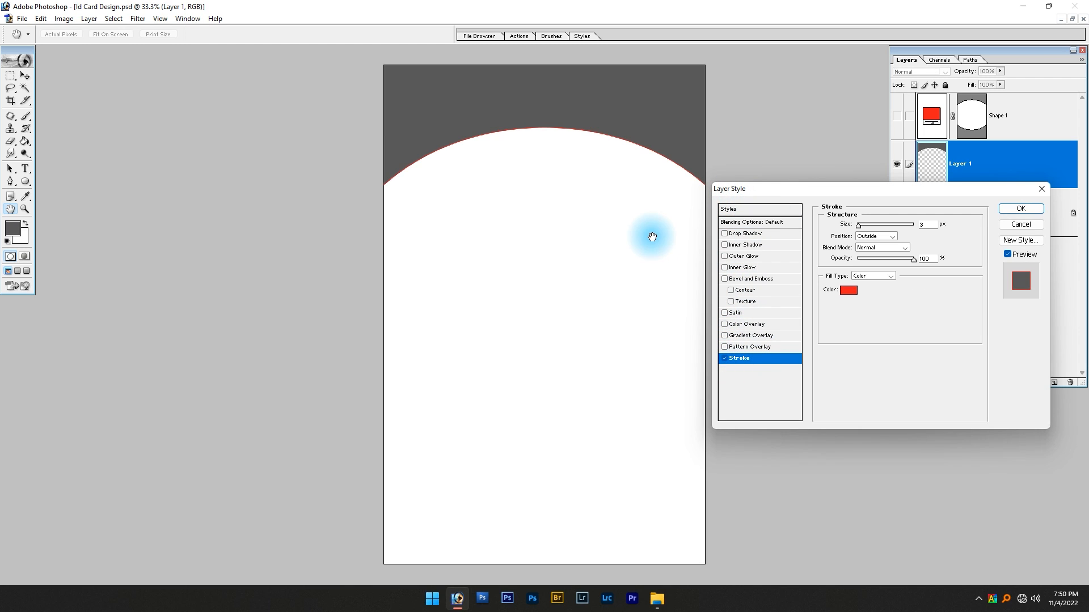
left_click(866, 238)
left_click(875, 251)
left_click(872, 225)
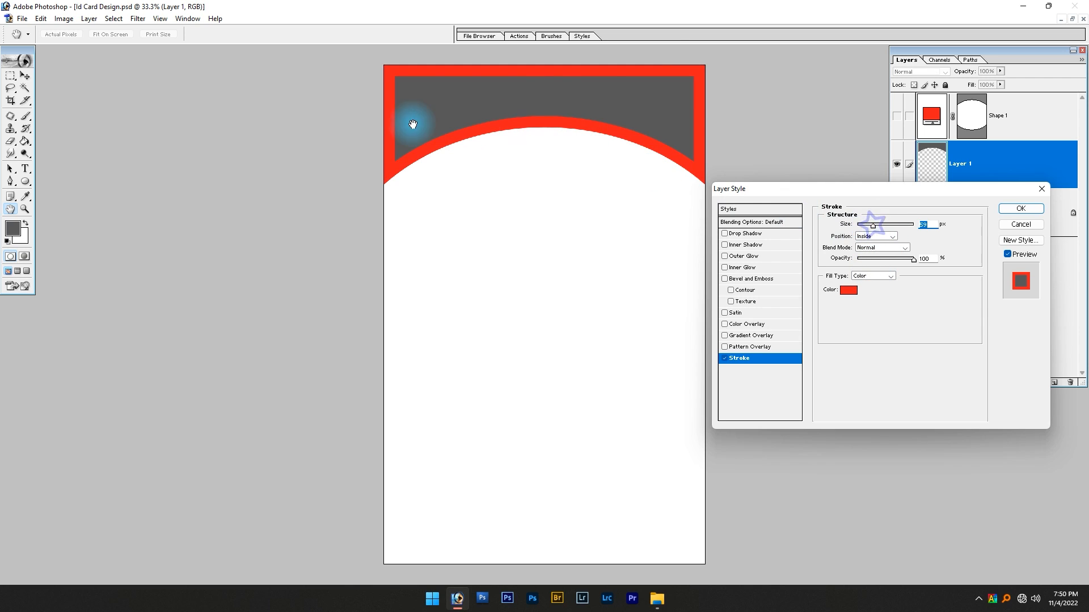
left_click(868, 235)
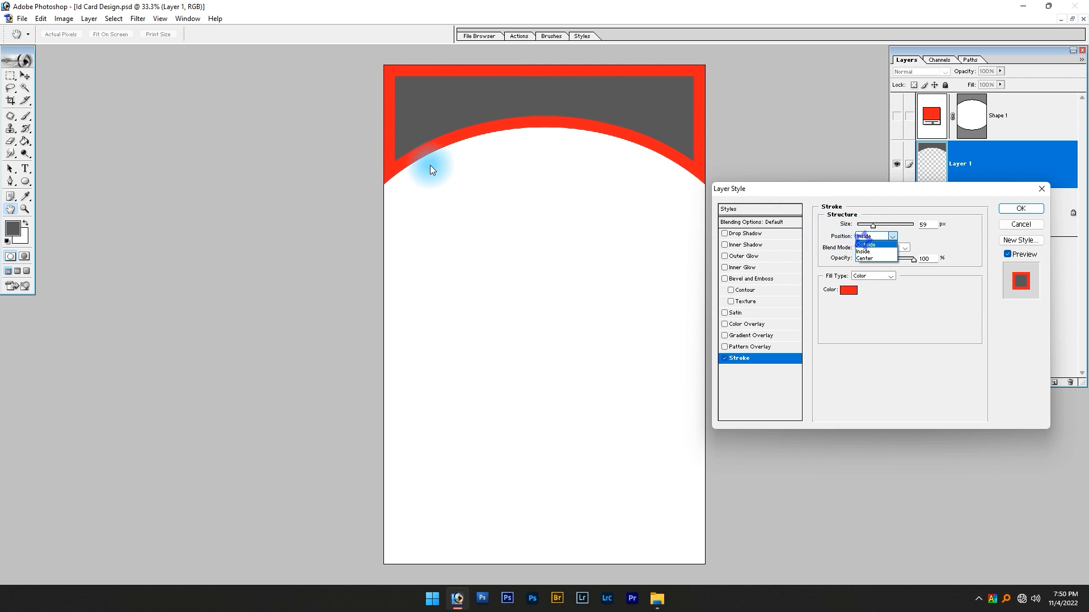
left_click(866, 245)
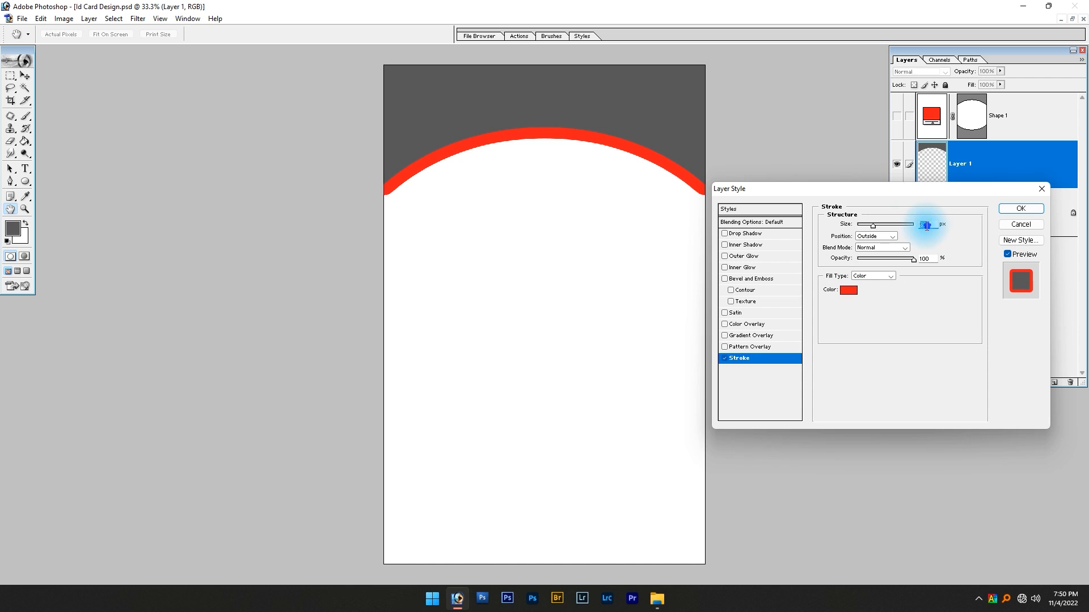
type("40")
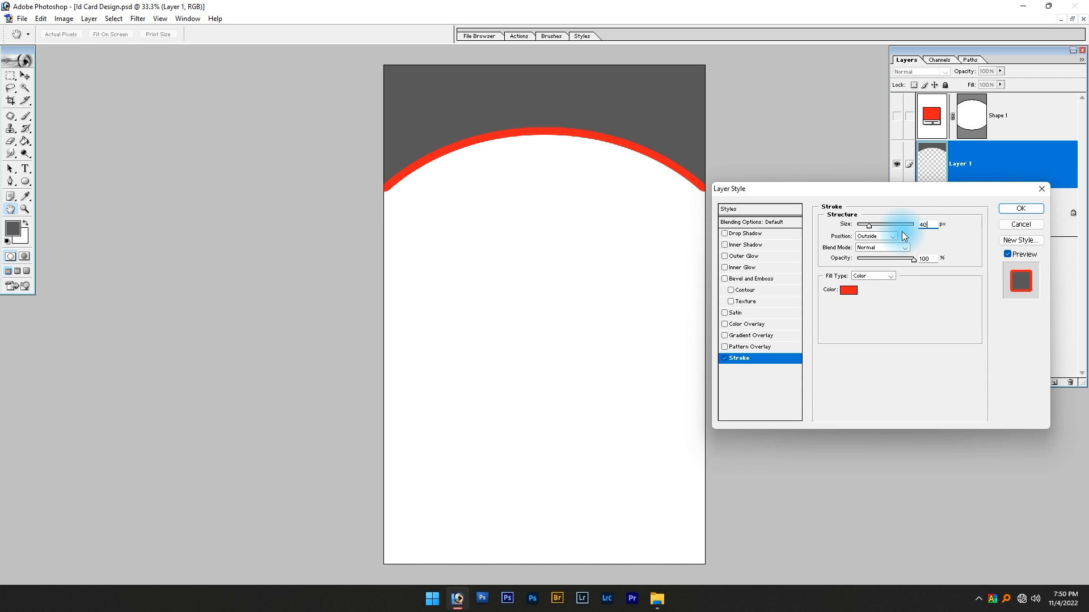
Set the header's stroke color to light gray C4C4C4 and apply the layer style
left_click(848, 290)
left_click_drag(812, 305, 792, 253)
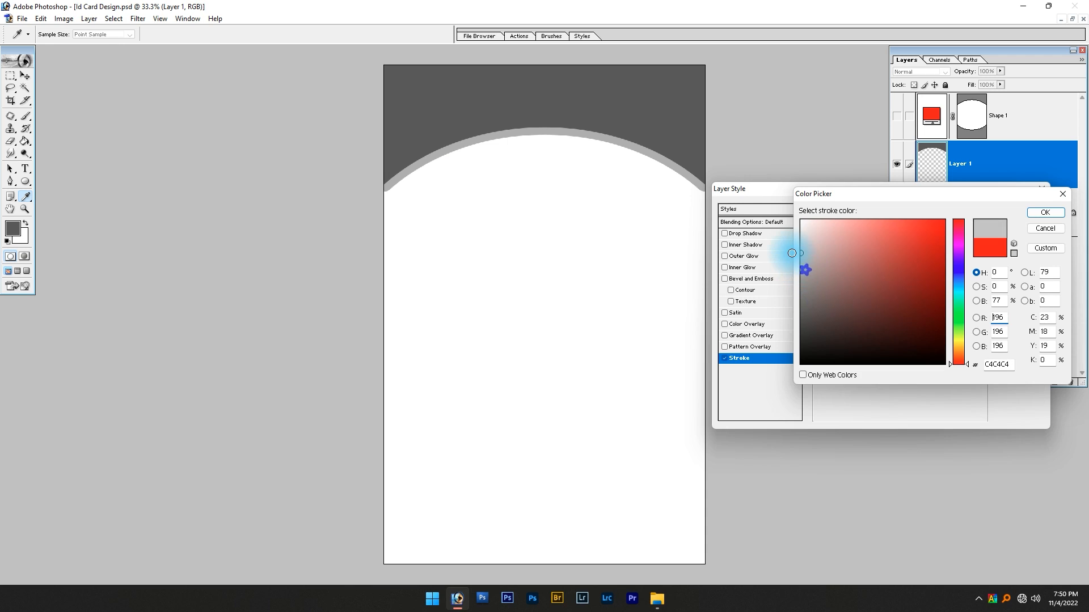
key("Return")
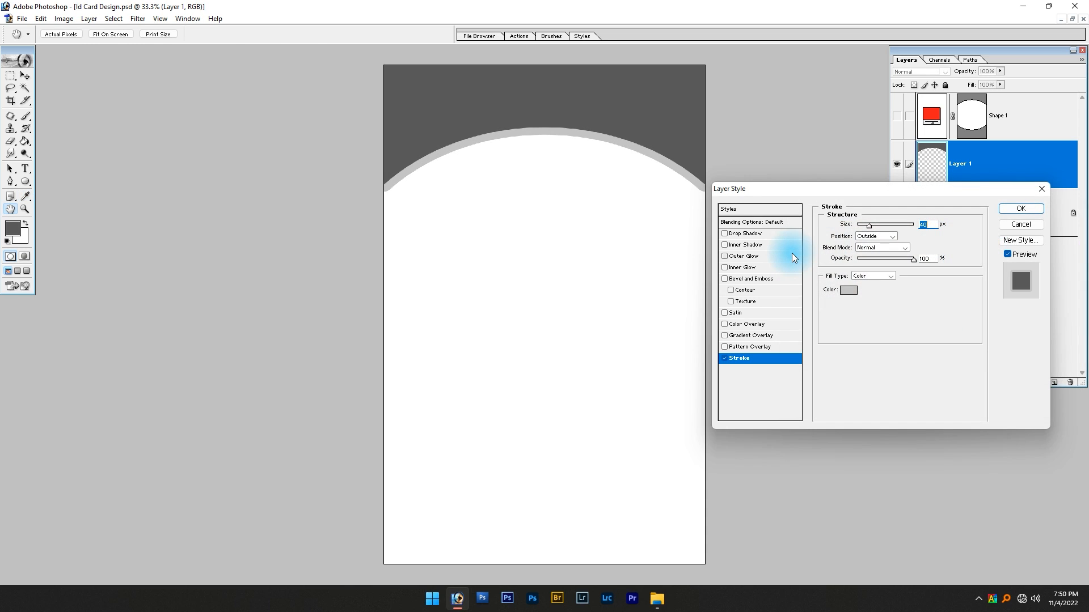
key("Return")
Widen the gray header about its center to 105.3%, keeping its height, so its side ends extend past the card edges
key("ctrl+t")
left_click_drag(706, 124, 716, 122)
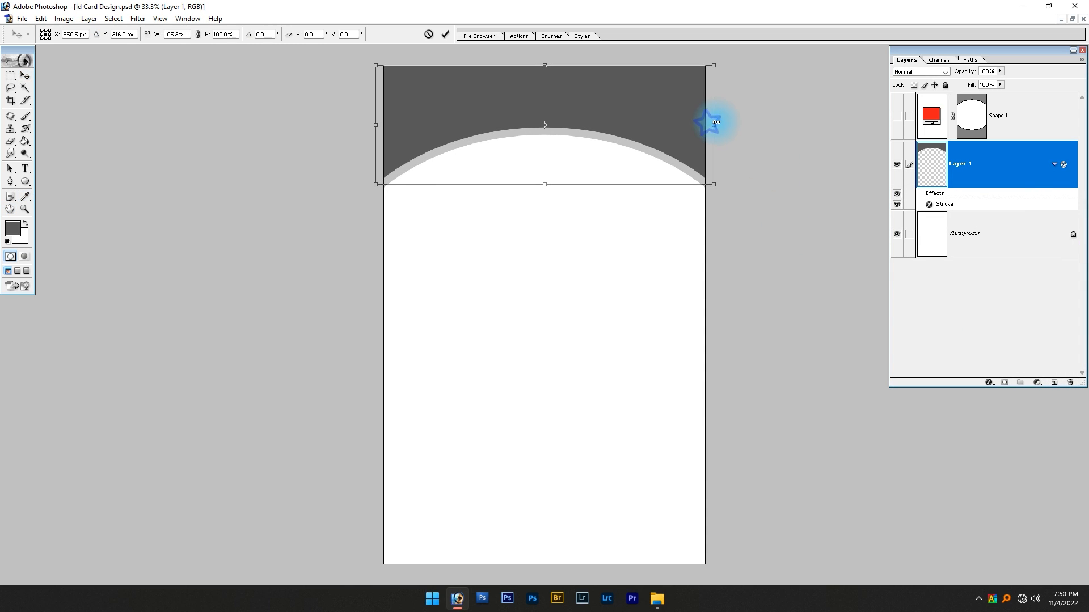
key("Return")
left_click(583, 334)
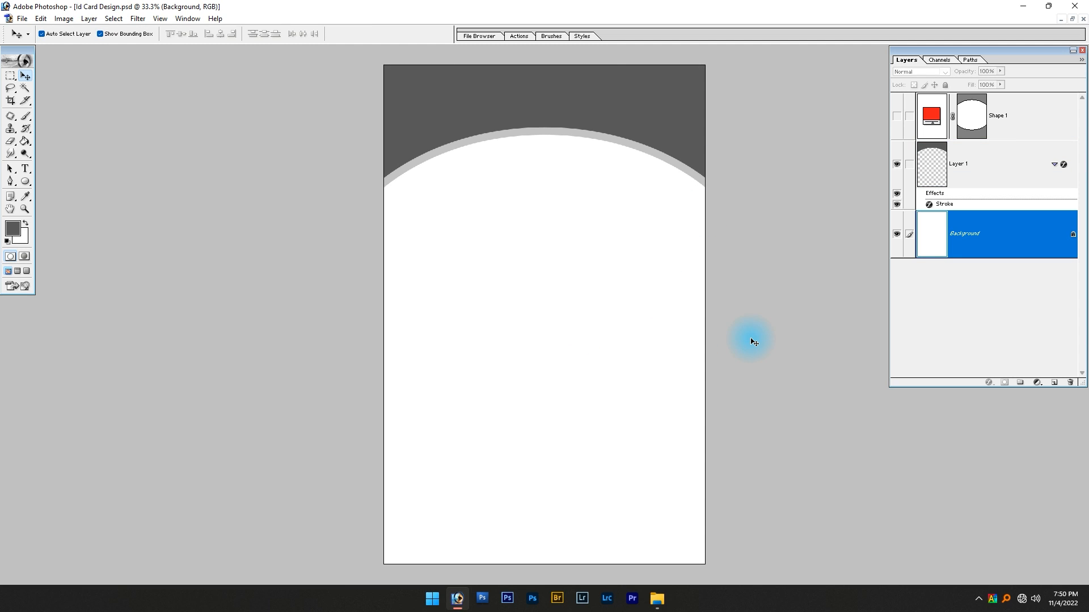
Duplicate the gray header layer and flip the copy vertically
left_click(578, 108)
key("ctrl+j")
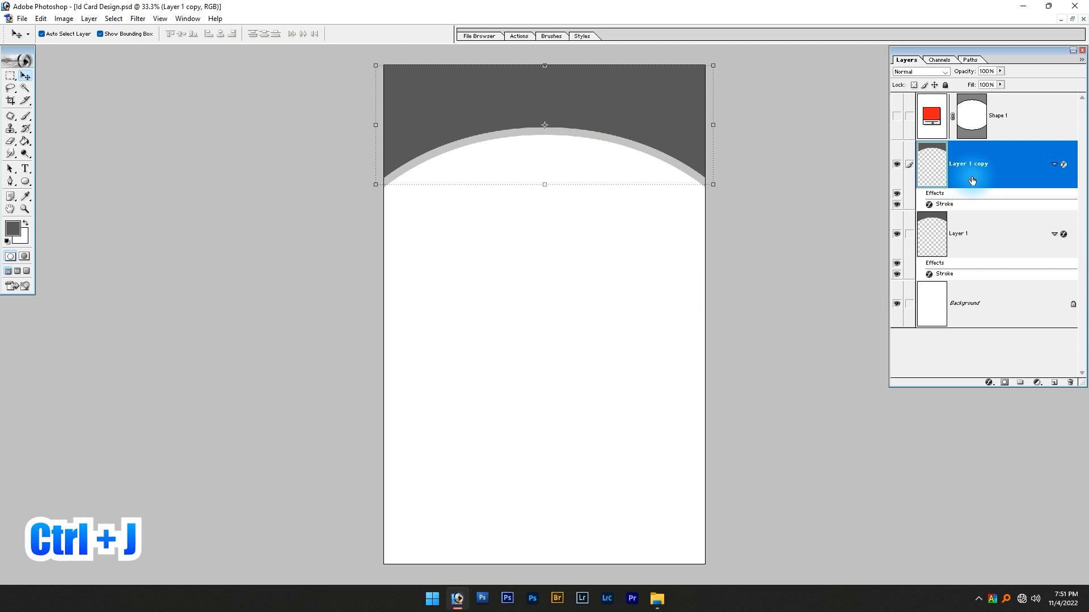
key("ctrl+t")
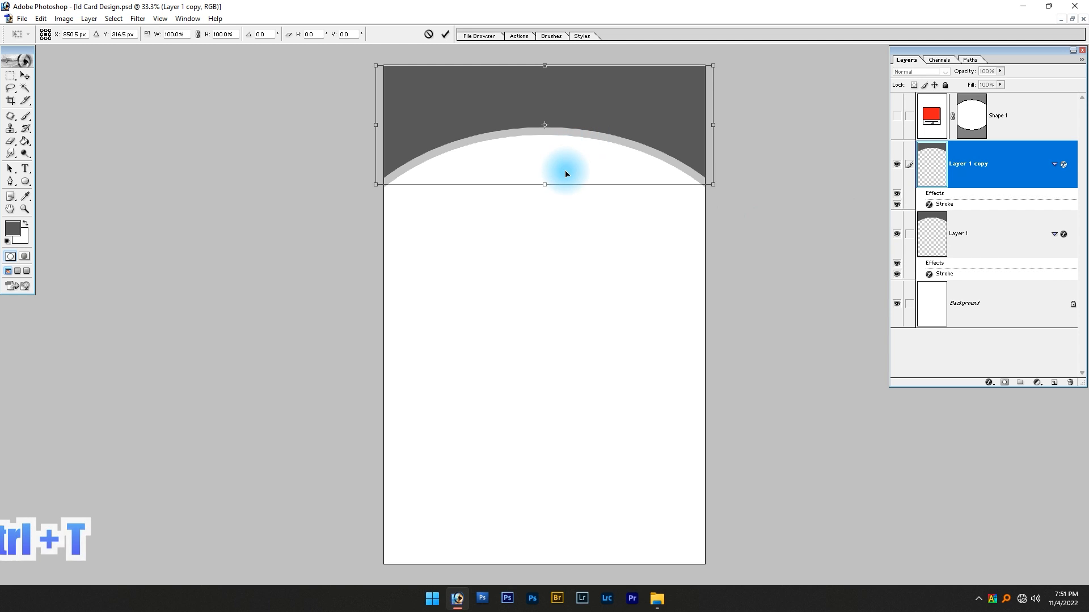
right_click(571, 137)
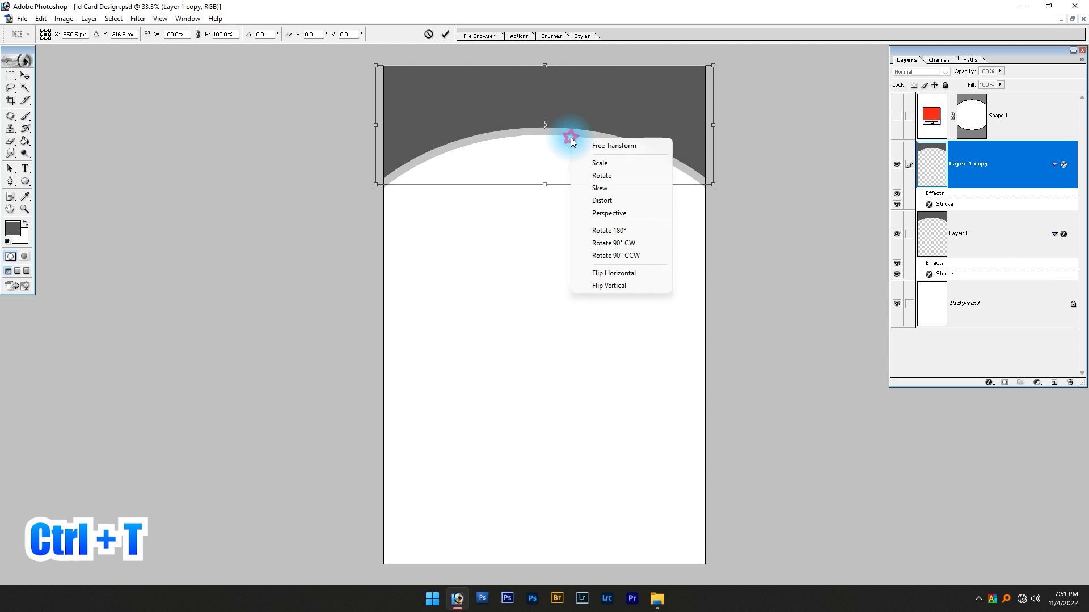
left_click(610, 287)
Move the flipped header copy down to the card's bottom edge so only its curved corners and stroke remain on the card
left_click_drag(548, 165, 564, 605)
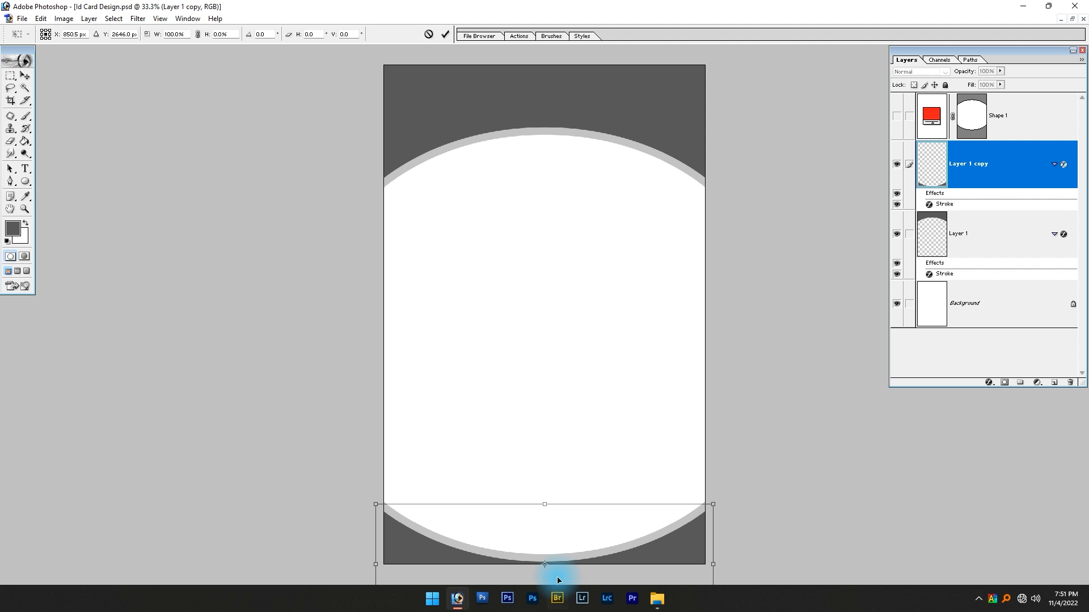
key("shift+Down")
key("shift+Down")
key("Return")
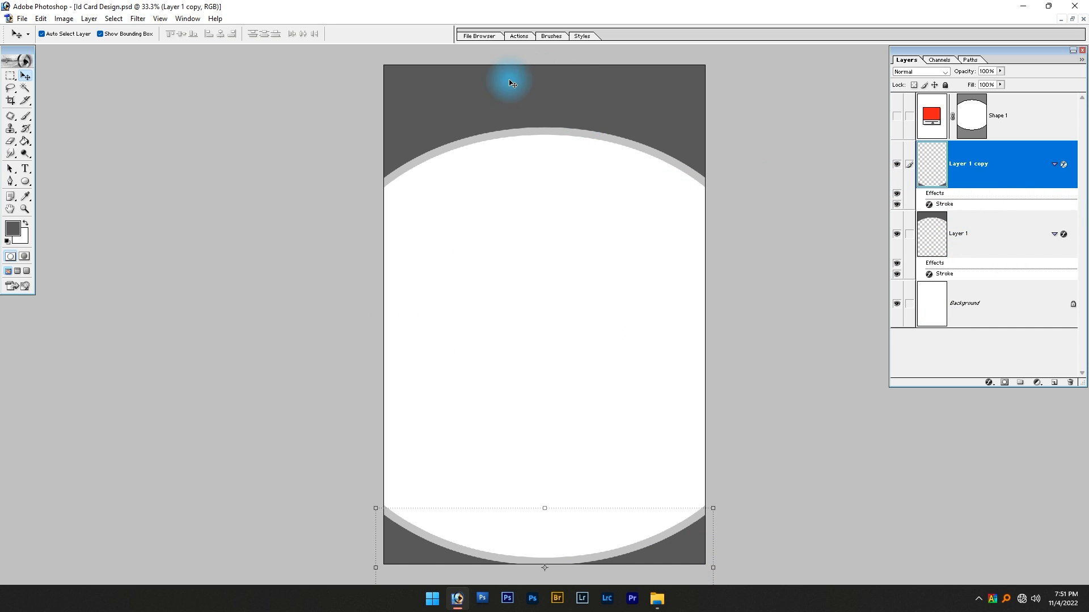
Examine the finished sample ID card for its layout and return to the card document
key("alt+Tab")
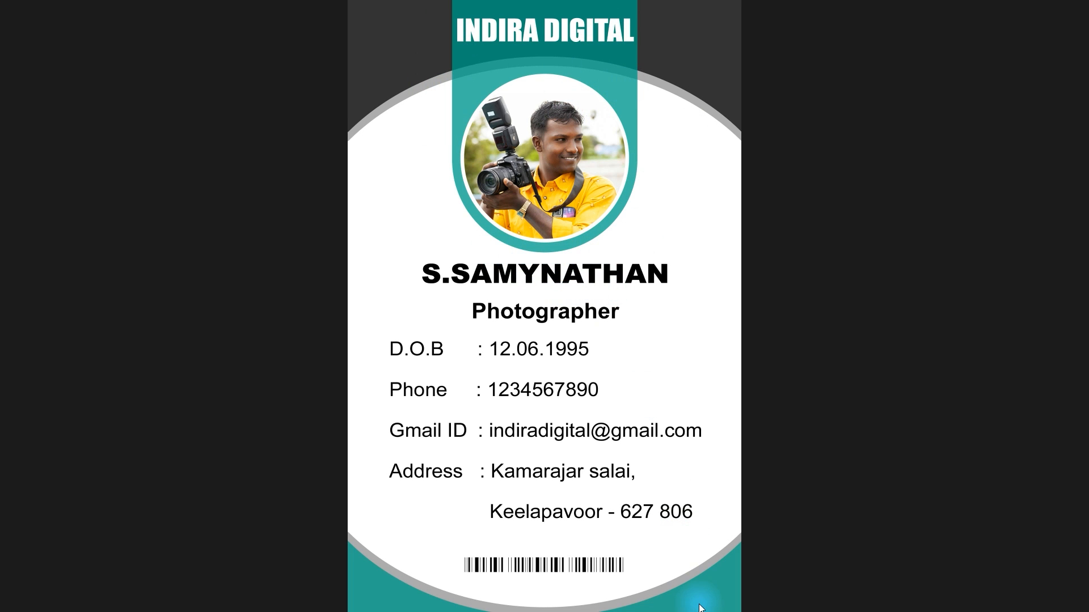
key("Escape")
key("alt+Tab")
Make the Background layer active and set the foreground color to a bright yellowish green
left_click(615, 370)
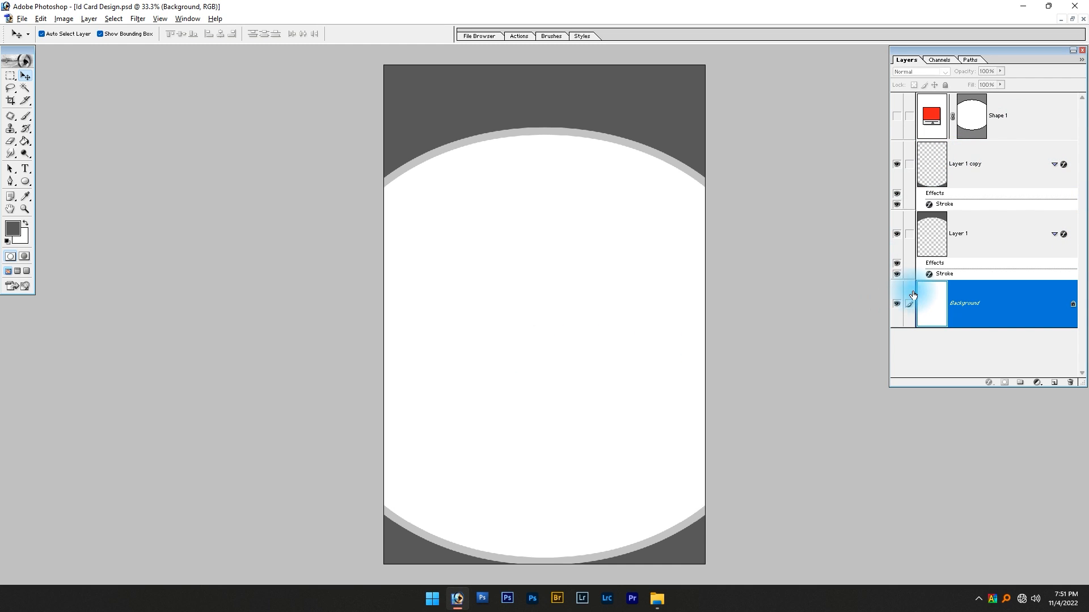
left_click(25, 196)
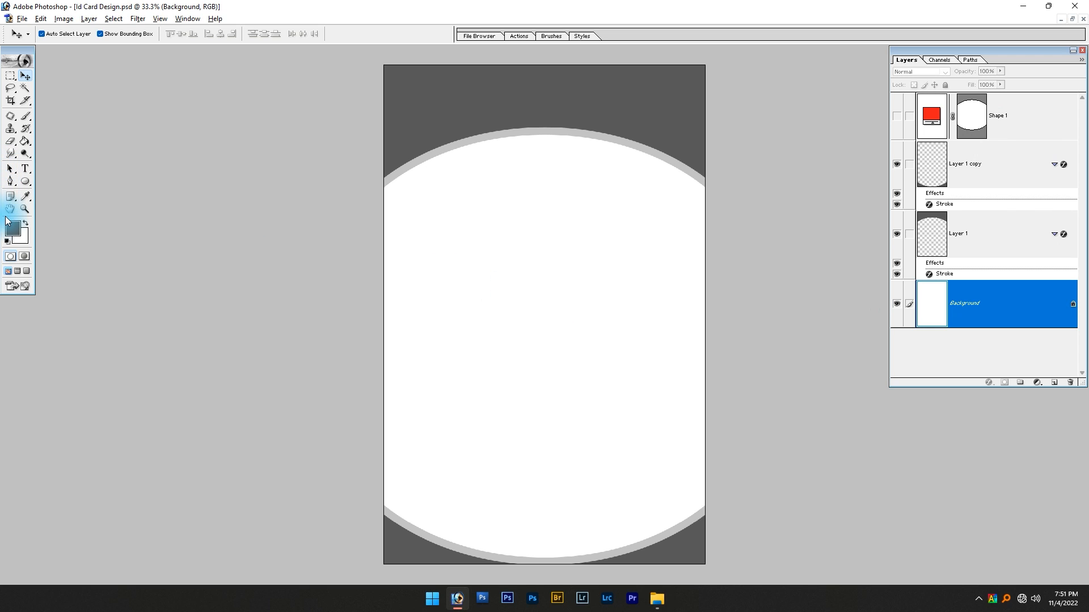
left_click(13, 228)
mouse_move(961, 340)
left_mouse_down()
mouse_move(965, 325)
mouse_move(965, 334)
left_mouse_up()
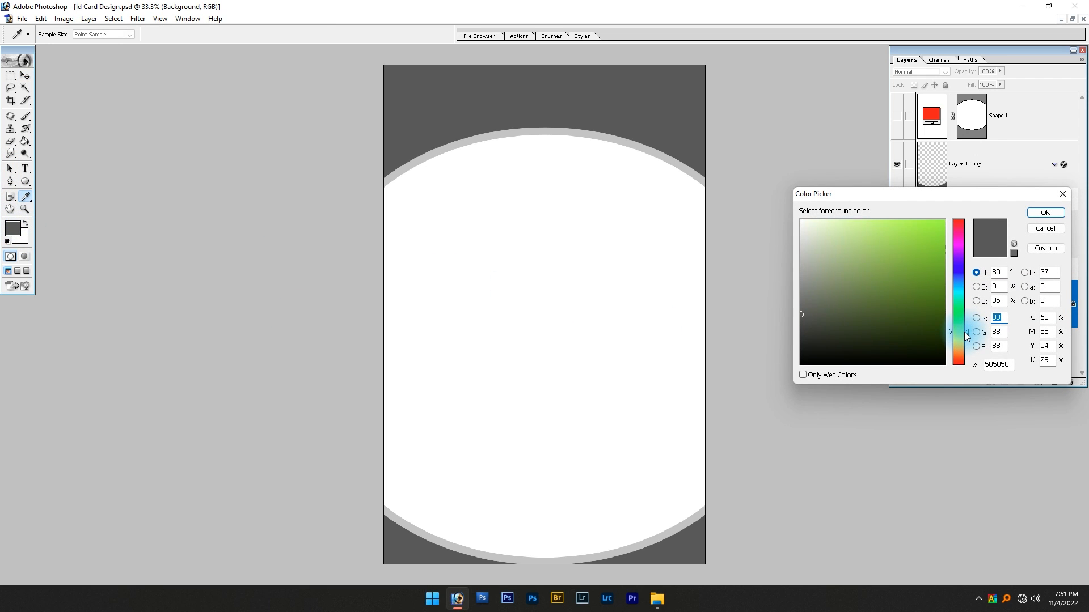
left_click(904, 244)
left_click(1045, 212)
key("v")
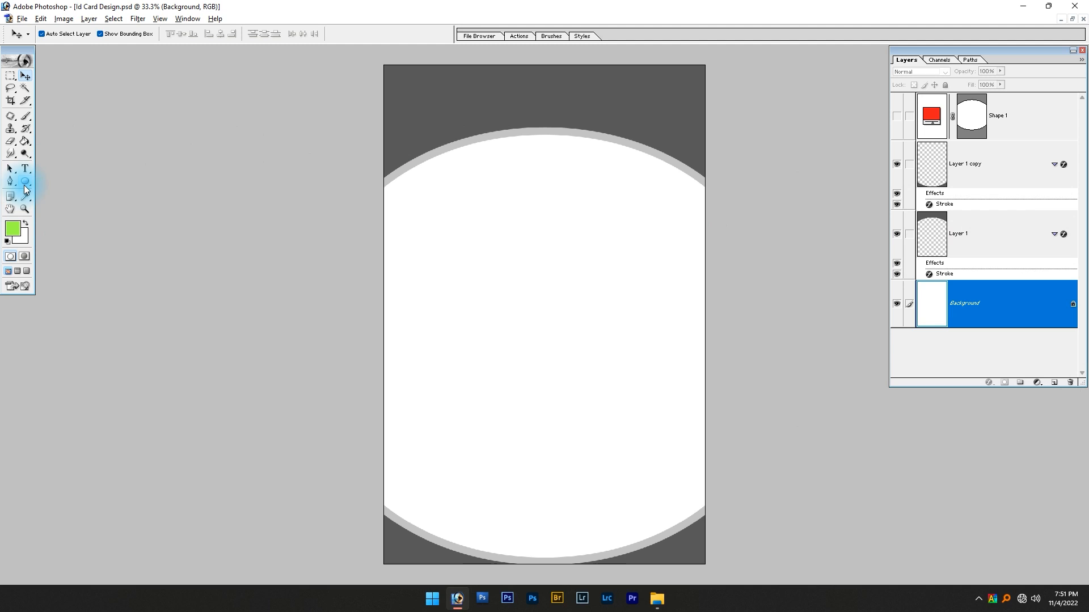
Activate the Rounded Rectangle tool for drawing the photo holder shape
left_click(24, 184)
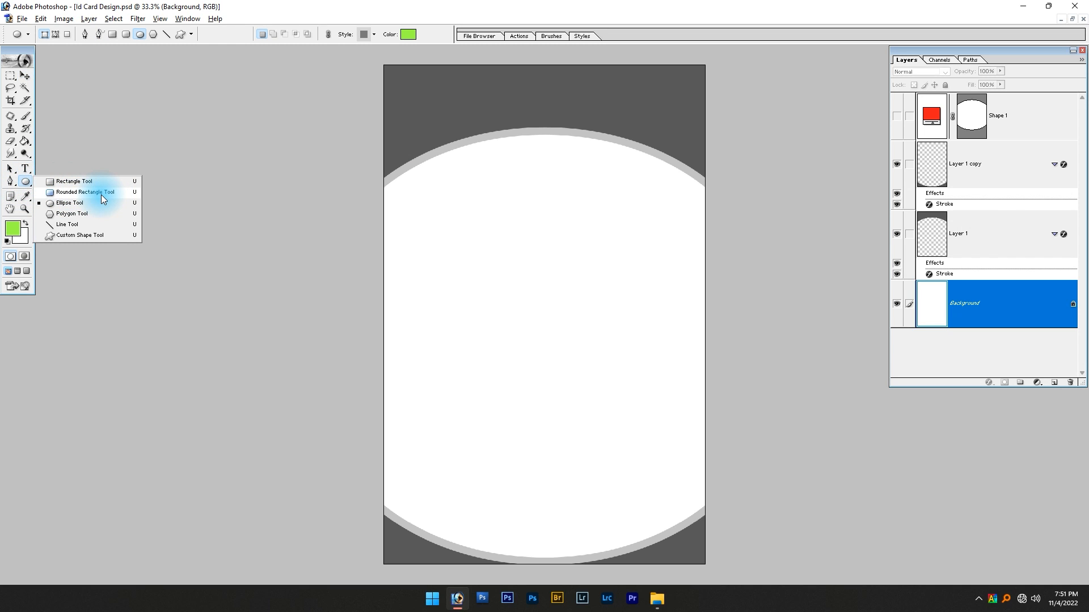
left_click(26, 183)
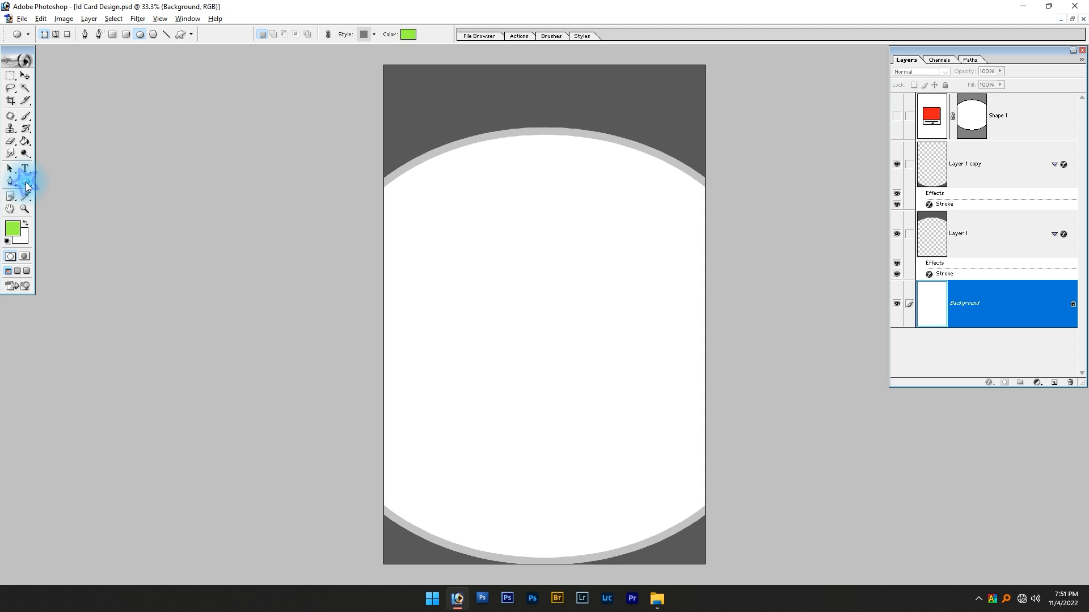
left_click(26, 183)
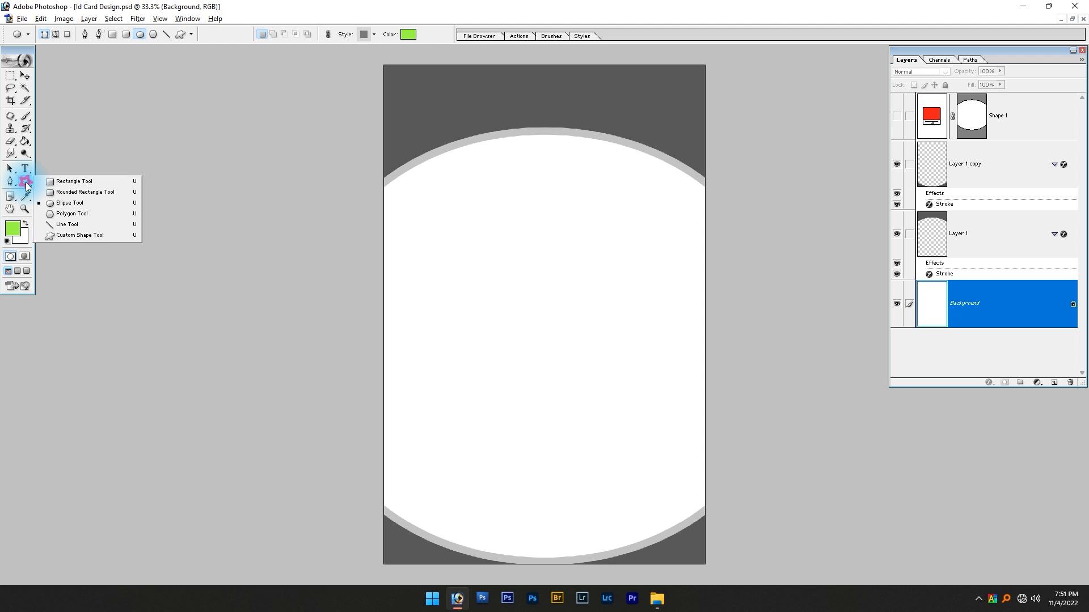
left_click(70, 192)
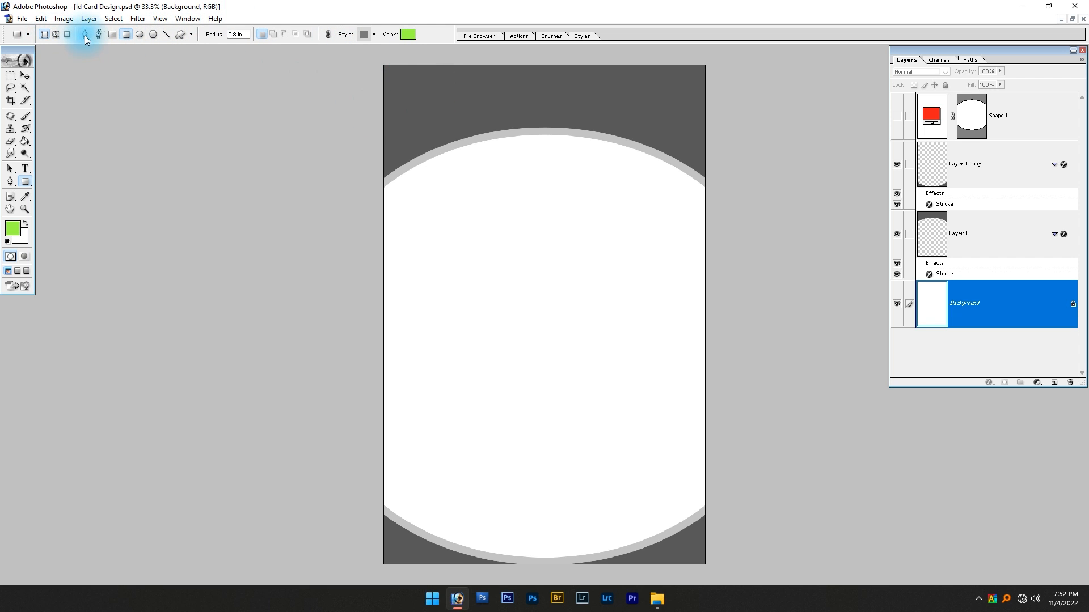
Try drawing the rounded shape as a path and as a shape layer in the card's upper middle, and undo the shape layer
left_click(54, 35)
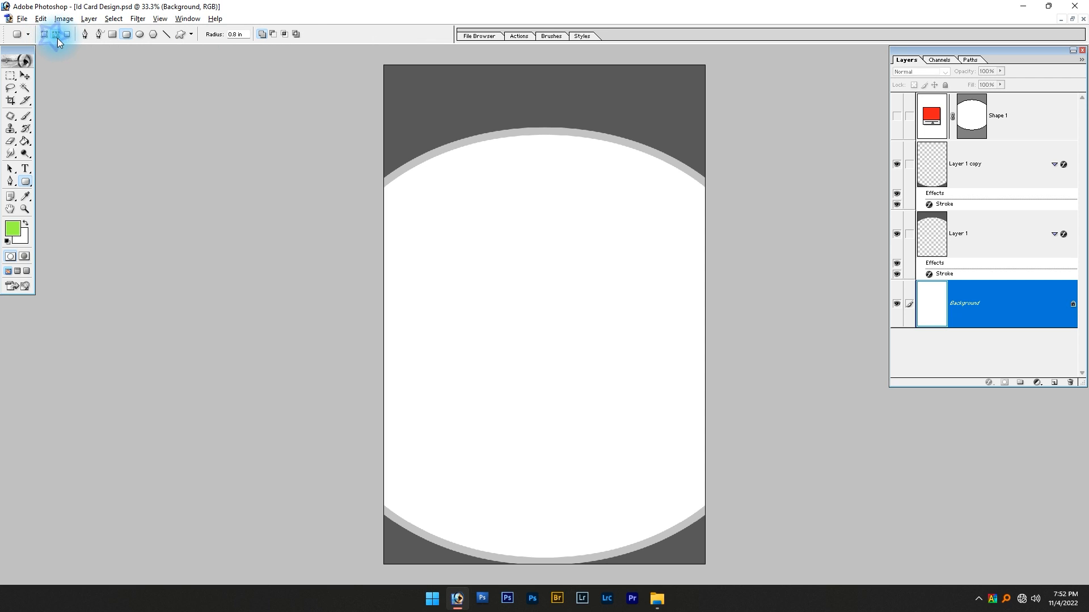
left_click_drag(491, 229, 600, 339)
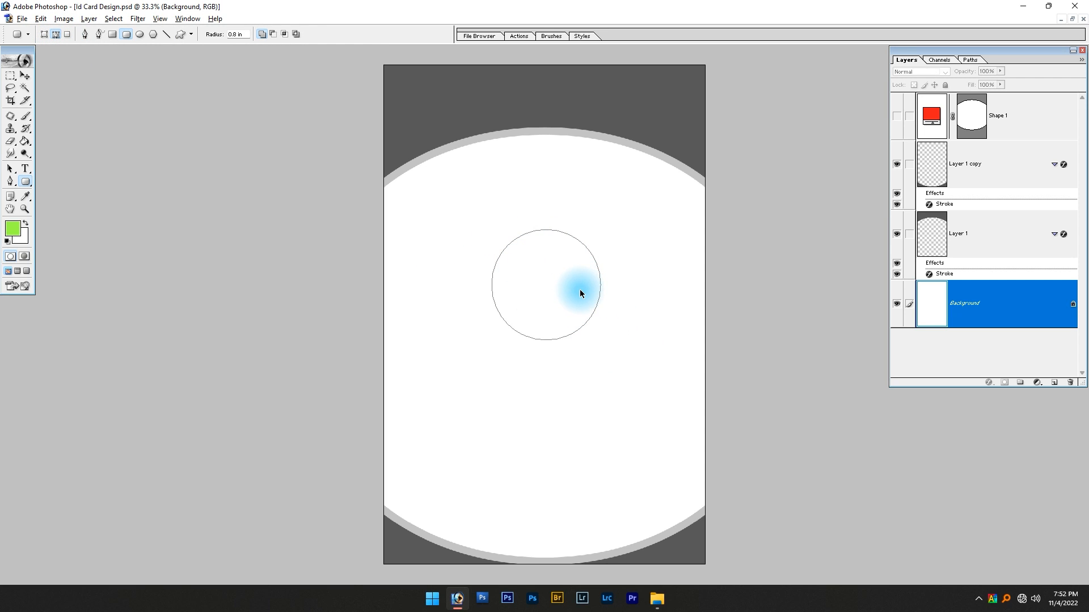
left_click(43, 35)
left_click_drag(479, 183, 618, 318)
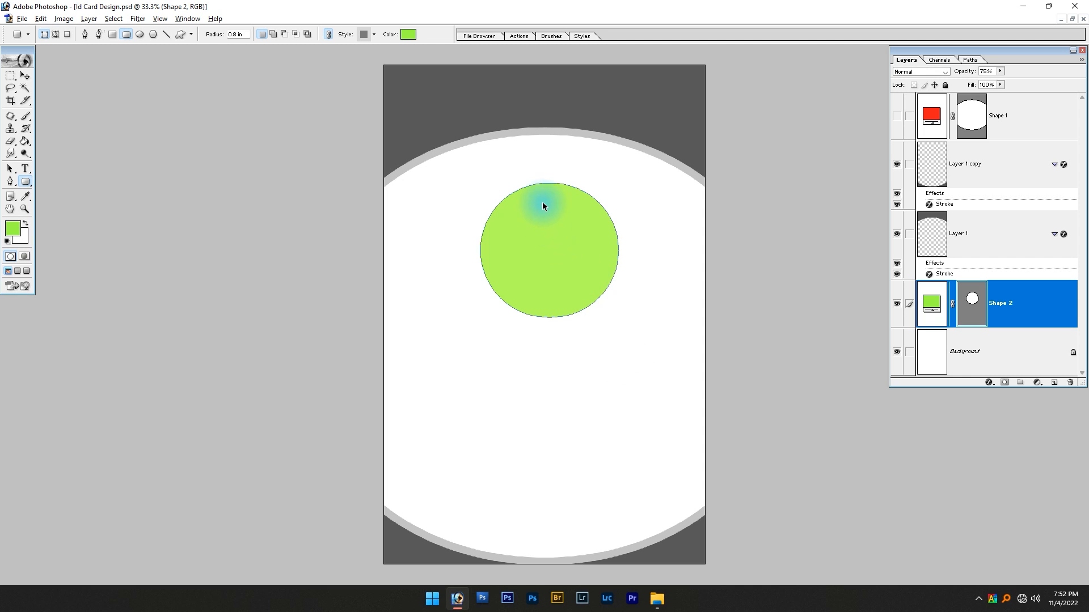
key("ctrl+z")
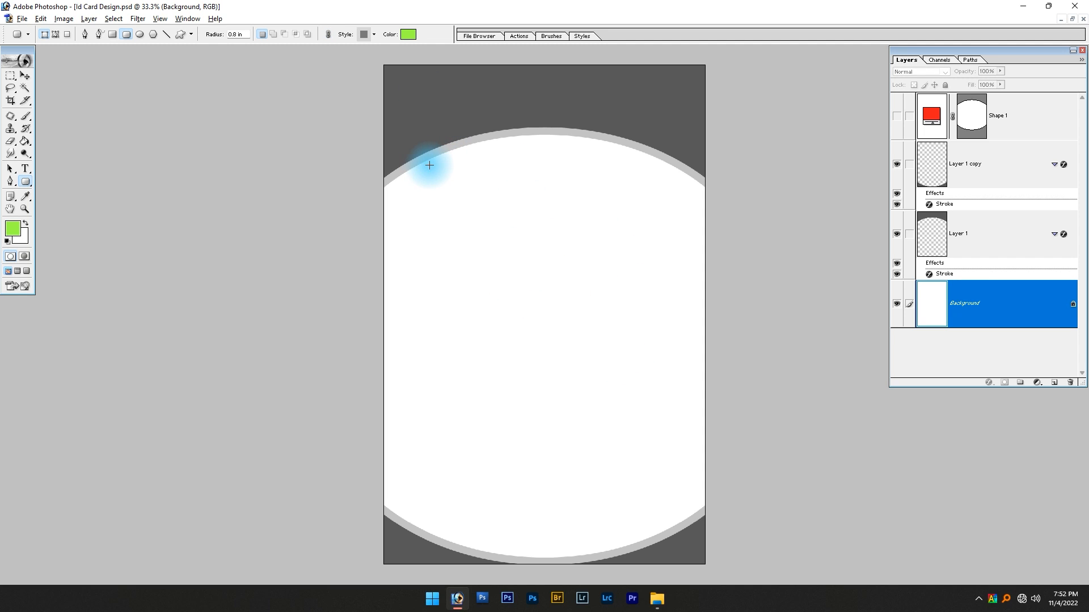
Set the shape style to none and draw a bright green rounded rectangle shape layer in the white area below the header
left_click(373, 35)
left_click(315, 58)
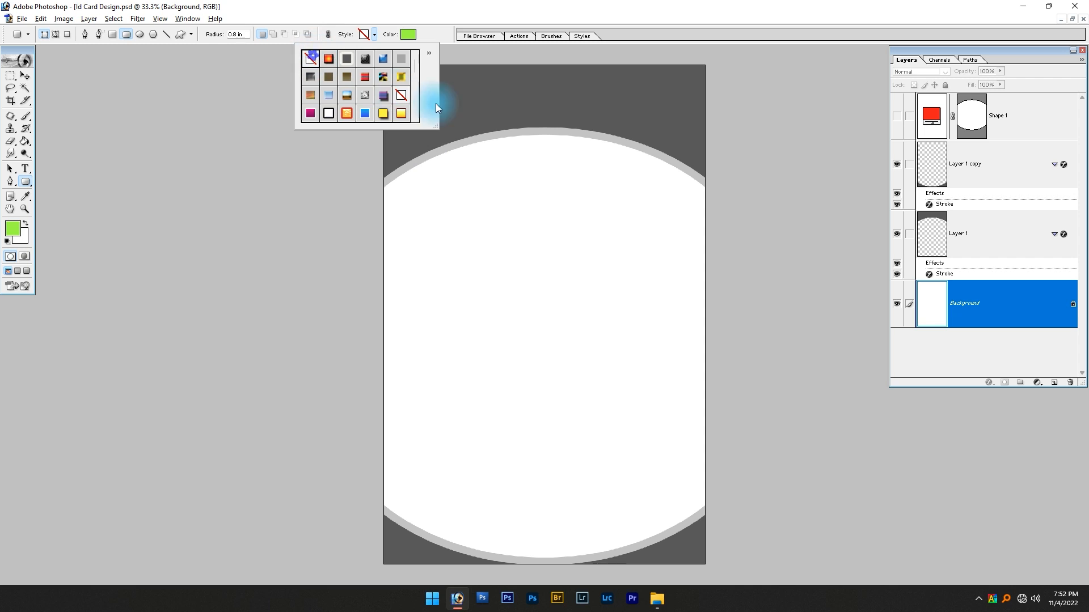
left_click(372, 35)
left_click(372, 35)
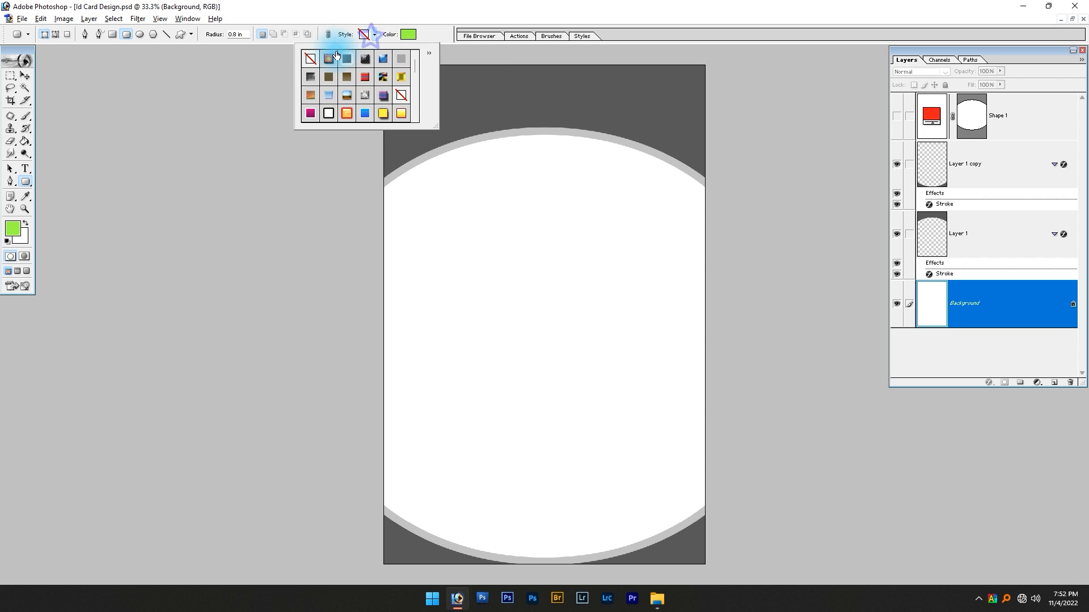
left_click(434, 163)
left_click_drag(448, 174, 531, 274)
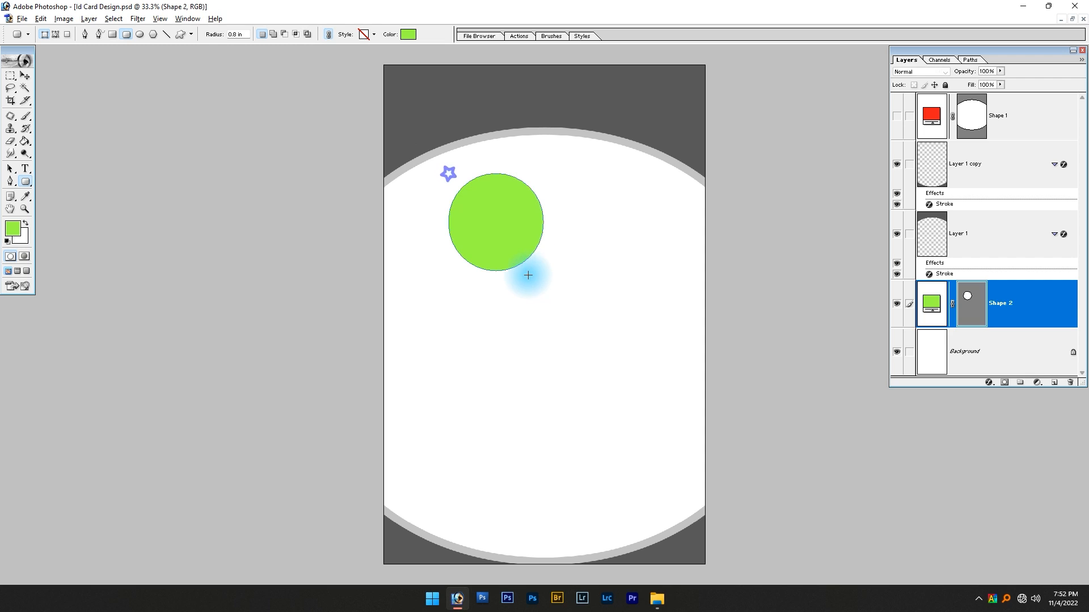
Undo the small green circle, try a taller rounded shape running down from the header, and undo that shape too
key("ctrl+z")
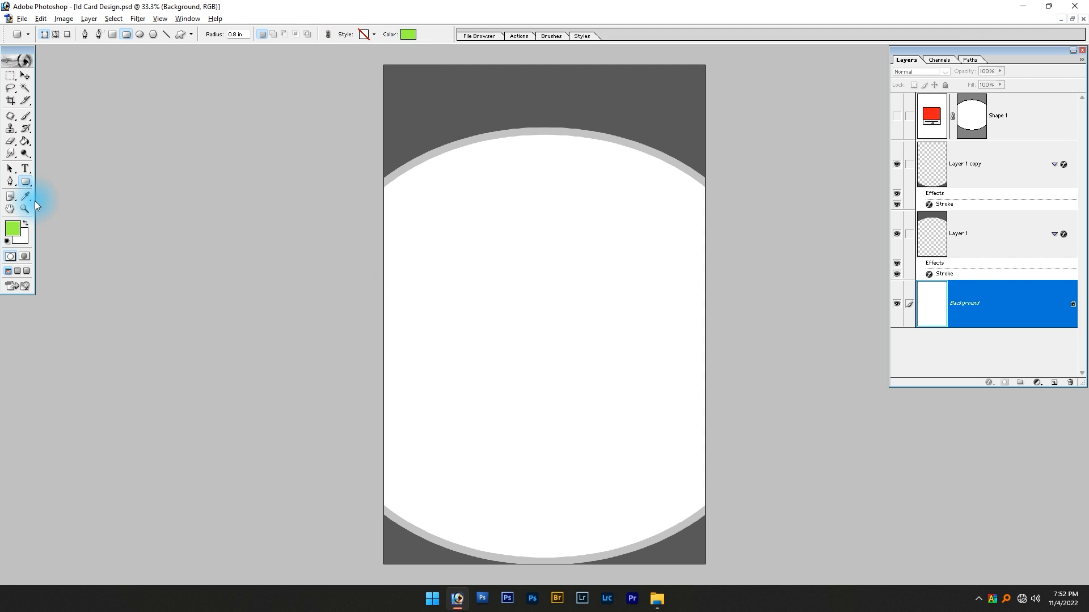
left_click_drag(452, 91, 609, 413)
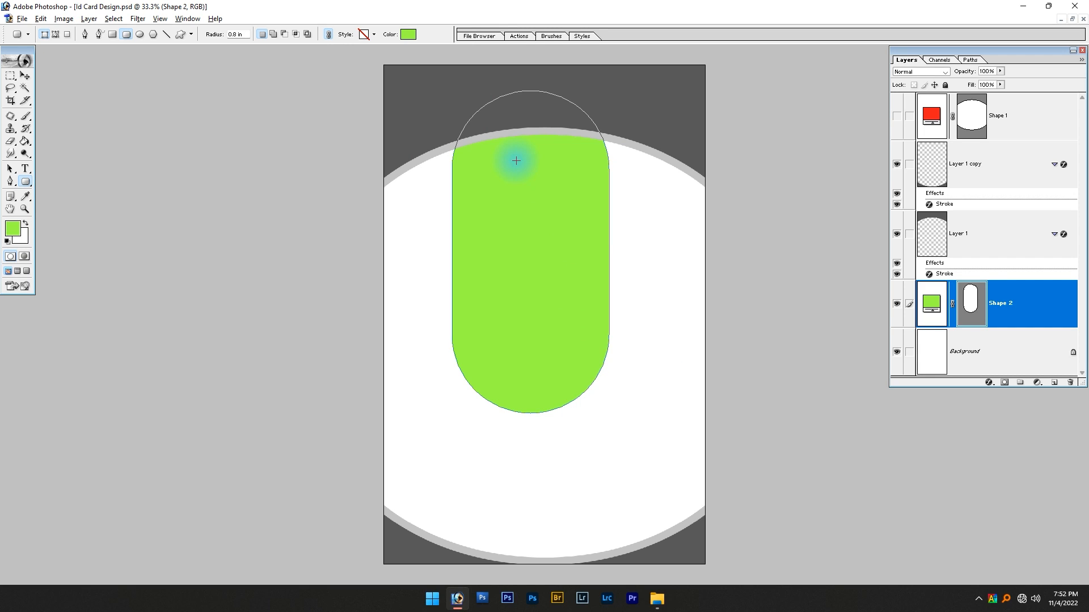
key("ctrl+z")
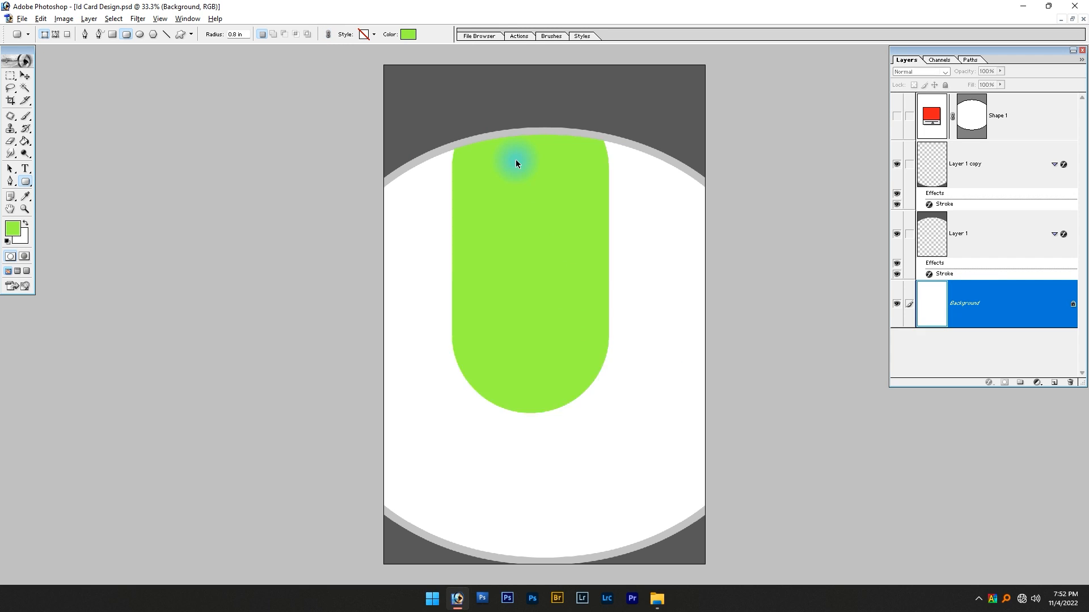
Draw a bright green rounded shape from above the card's upper edge down into the white area, and bring its layer to the front
scroll(480, 183, "up", 2)
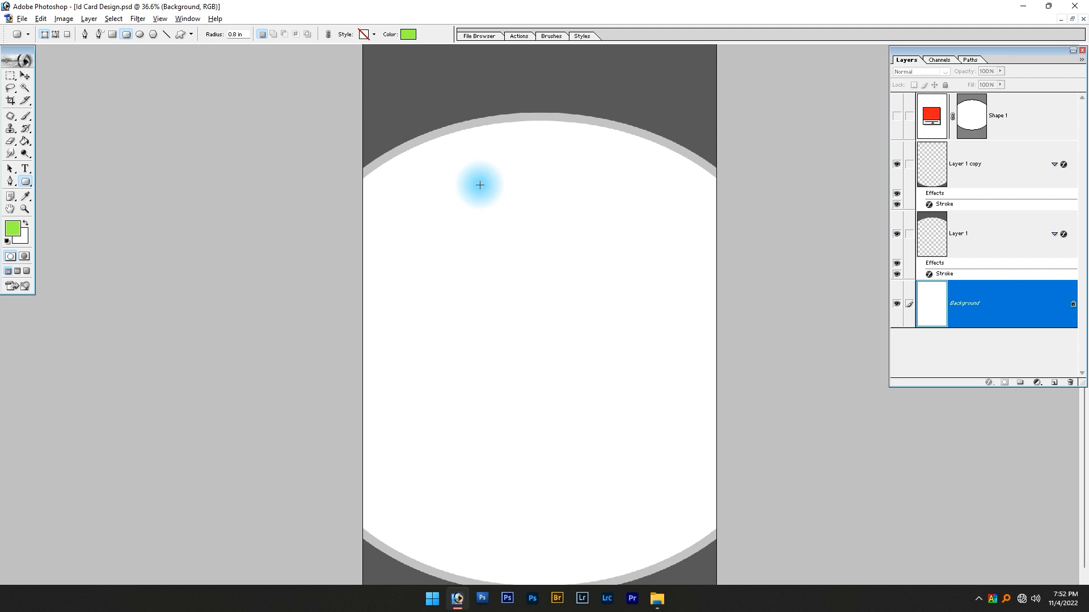
scroll(462, 67, "down", 1)
left_click_drag(473, 49, 616, 300)
key("v")
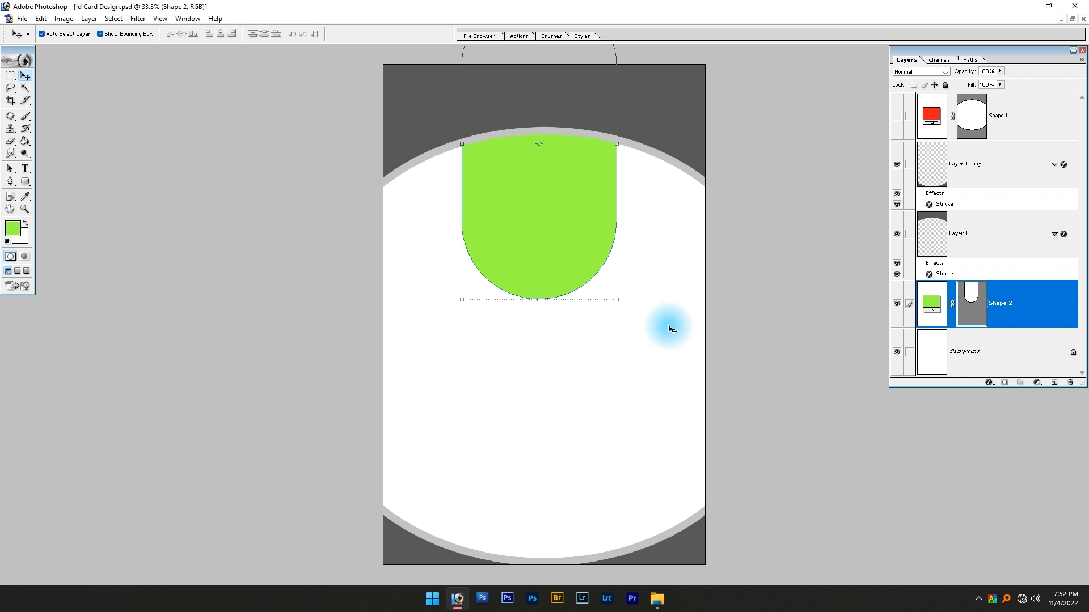
key("ctrl+shift+bracketright")
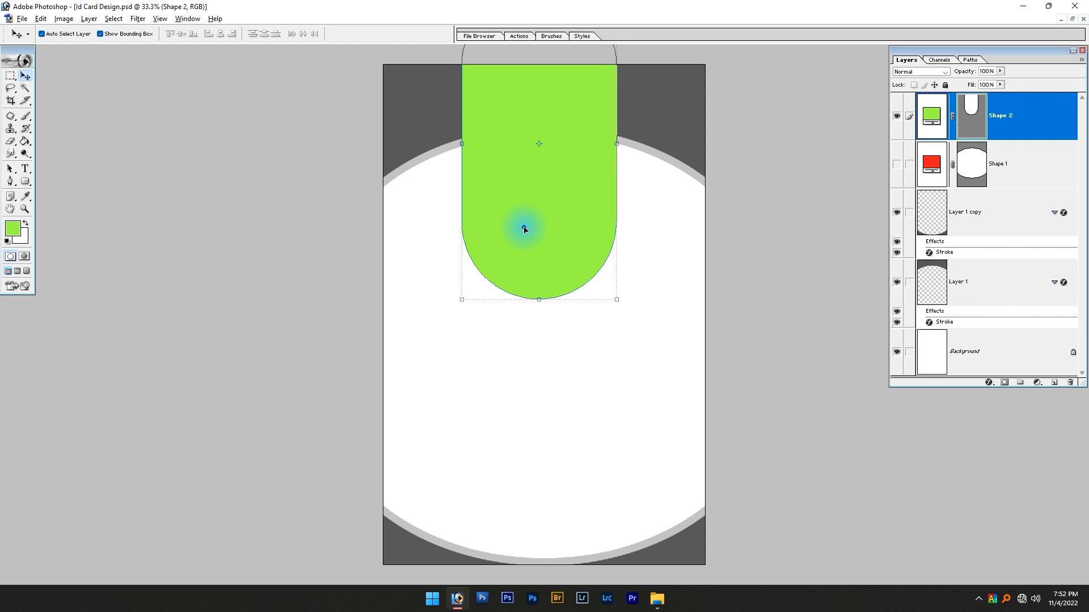
Shift the green rounded shape upward and set its layer opacity to 60%
left_click_drag(525, 230, 524, 223)
left_click(597, 373)
left_click(565, 285)
left_click_drag(565, 285, 559, 250)
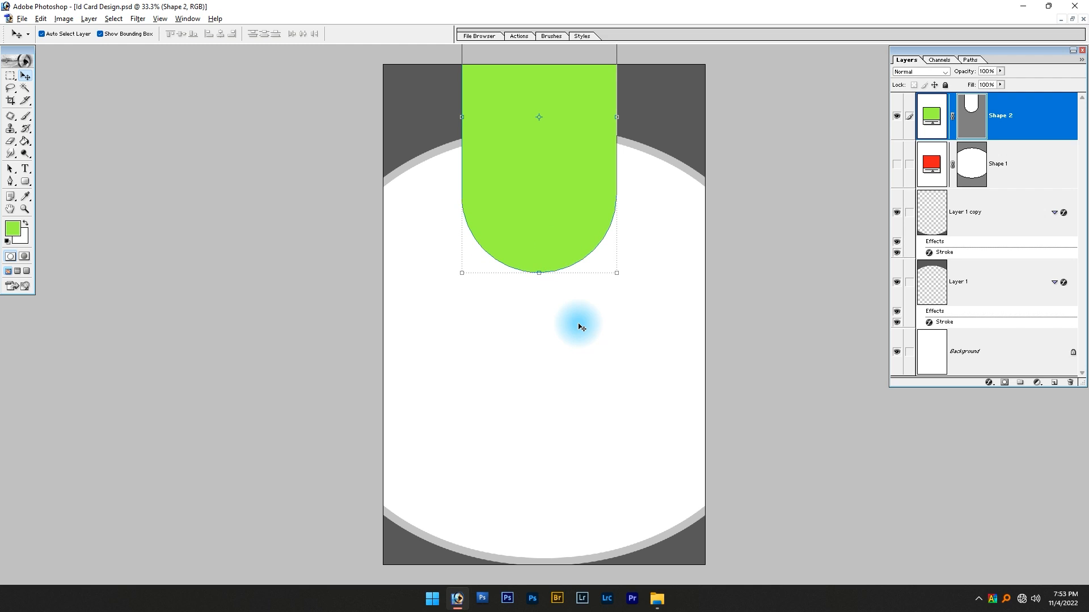
key("6")
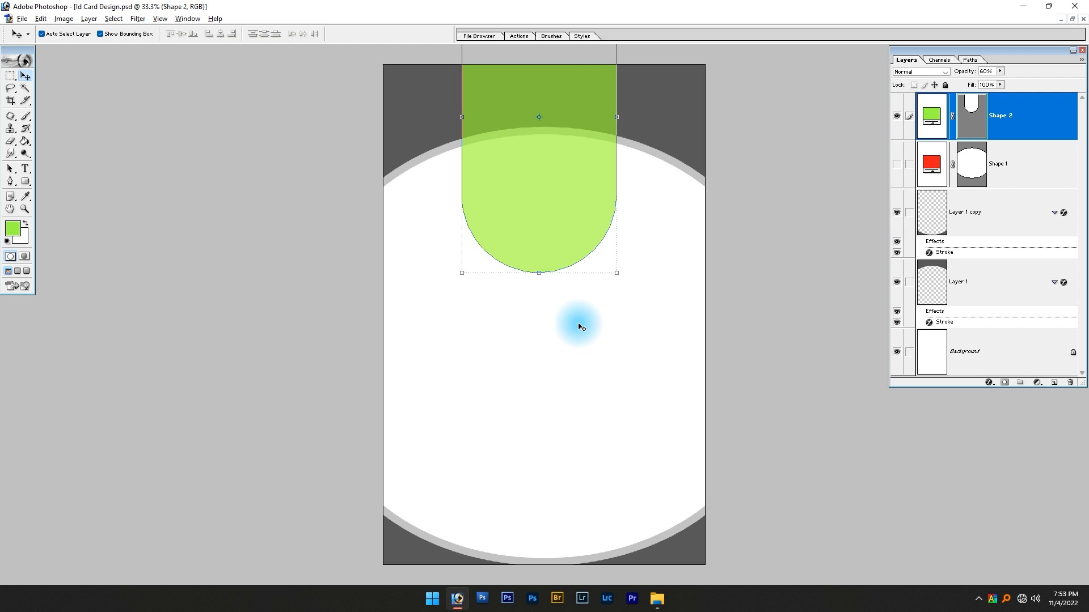
left_click(579, 327)
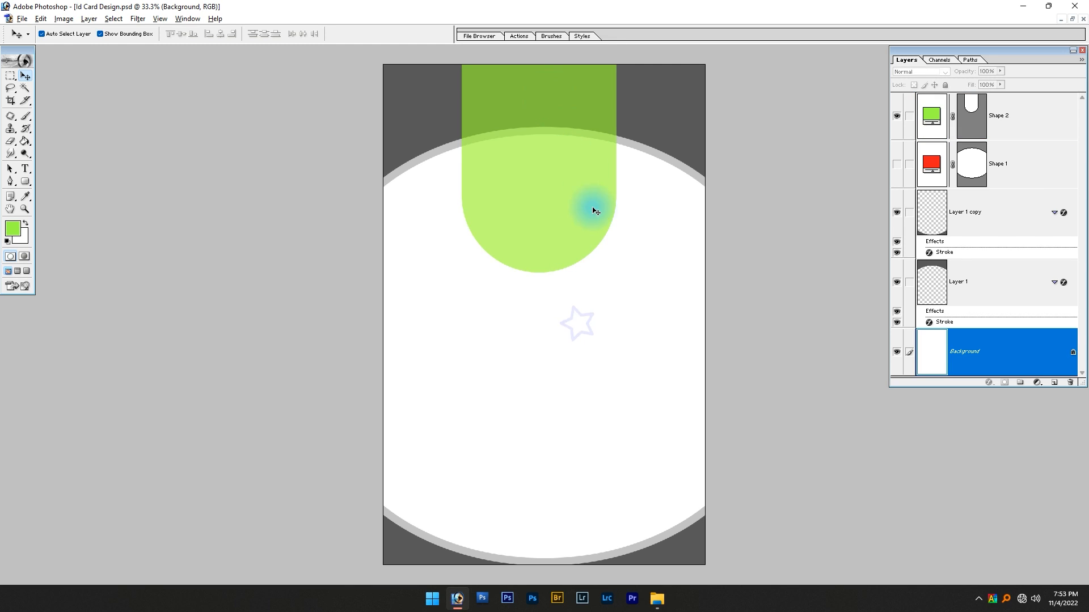
Recolor the card's curved footer with the bright green foreground color and set its layer opacity to 80%
left_click(683, 558)
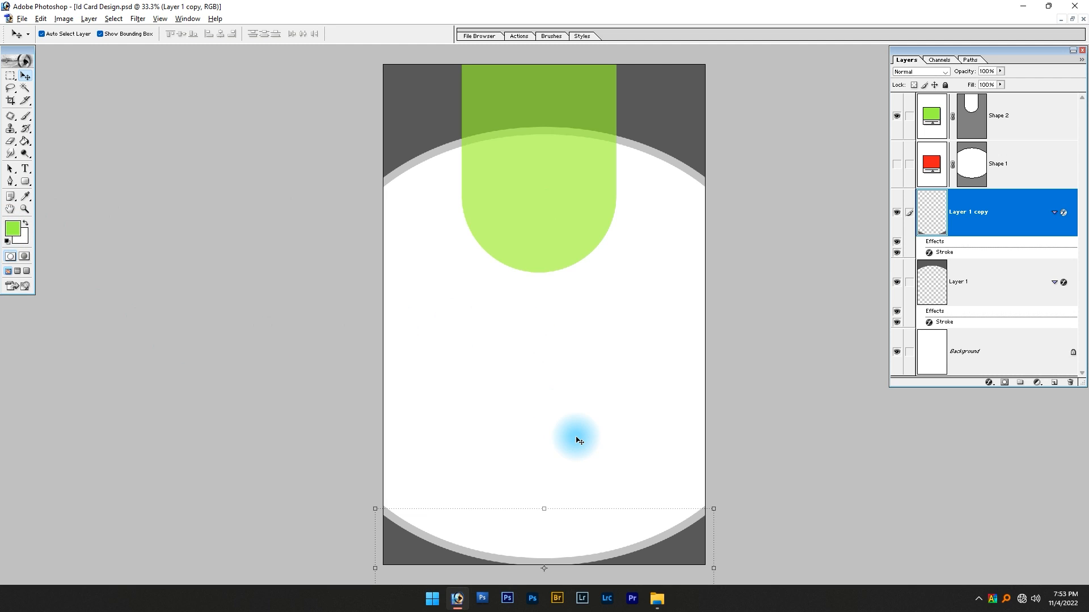
key("shift+alt+BackSpace")
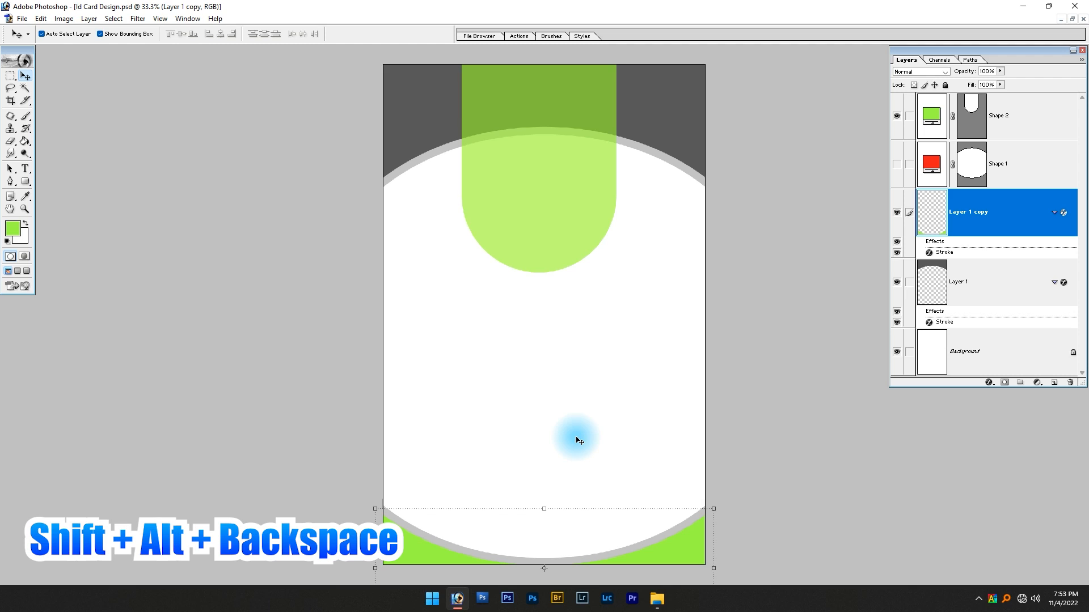
key("6")
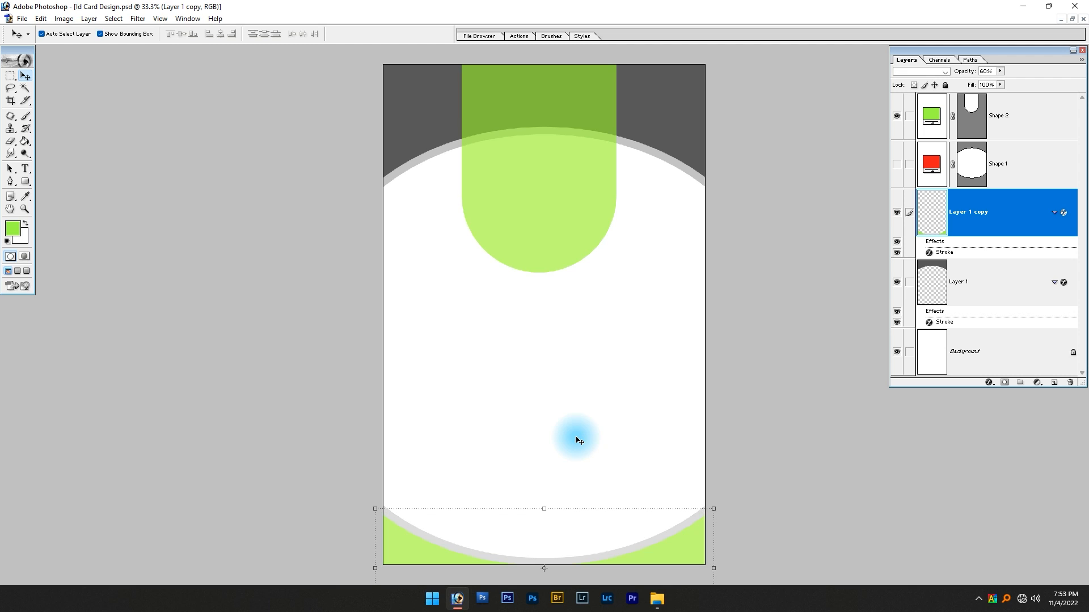
key("0")
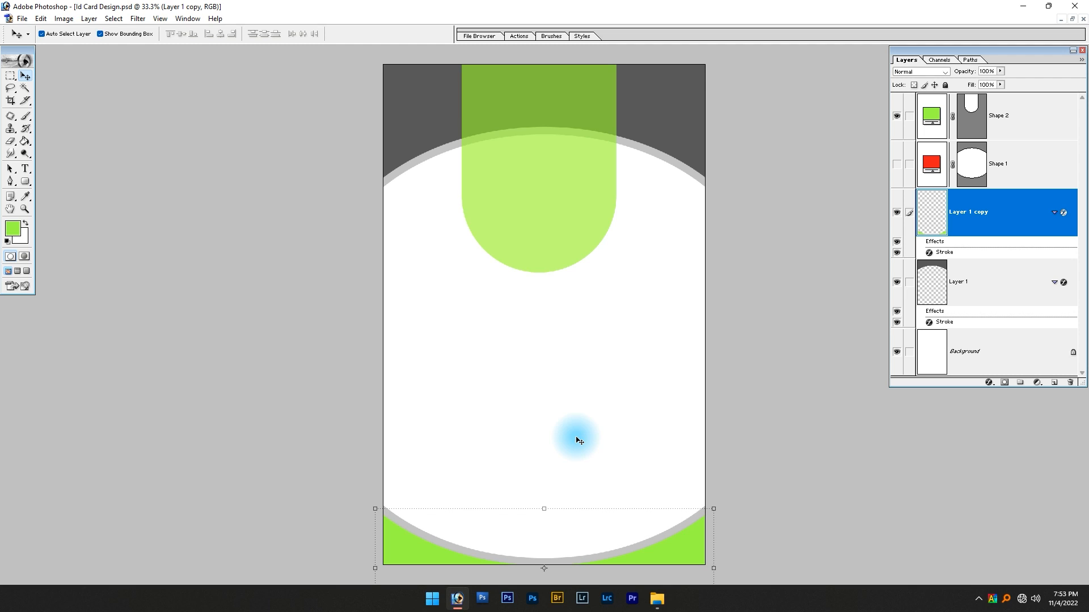
key("8")
left_click(579, 441)
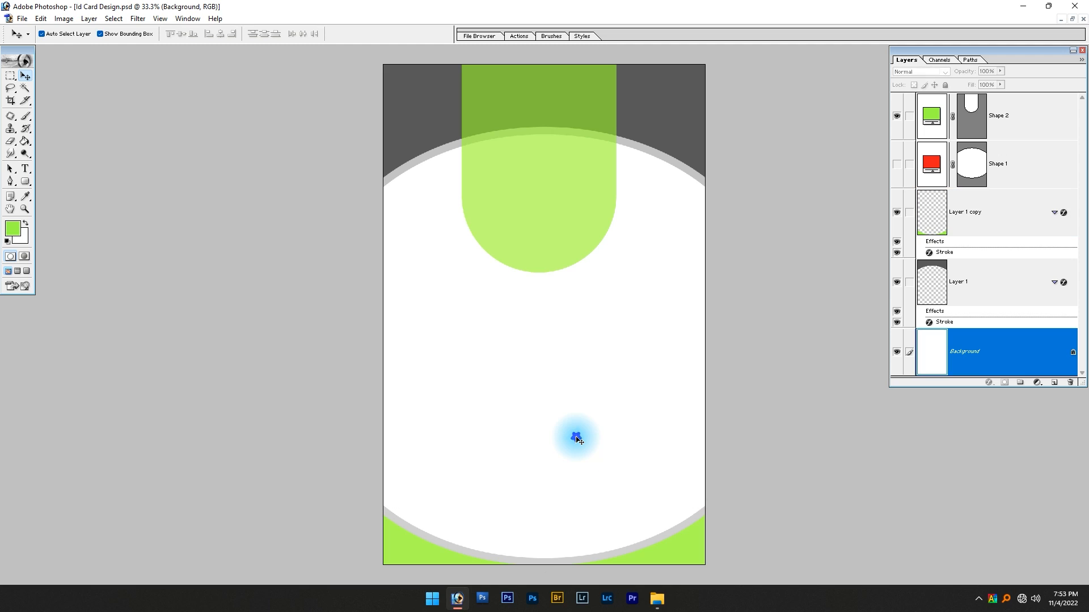
With the Background layer active, draw a bright green circle with the Ellipse tool inside the lower end of the rounded shape
left_click(482, 241)
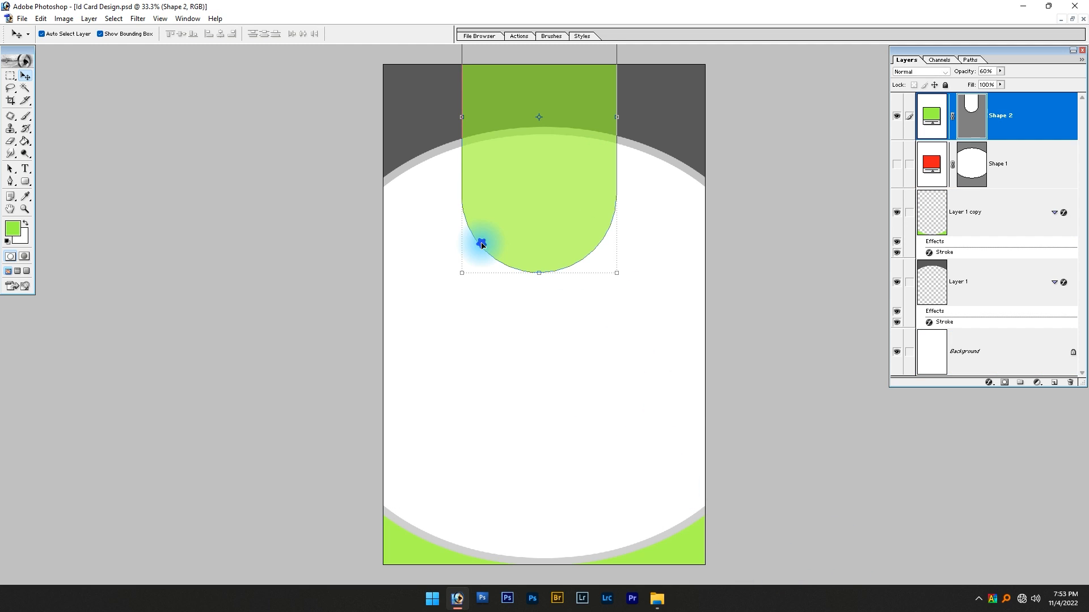
left_click(566, 387)
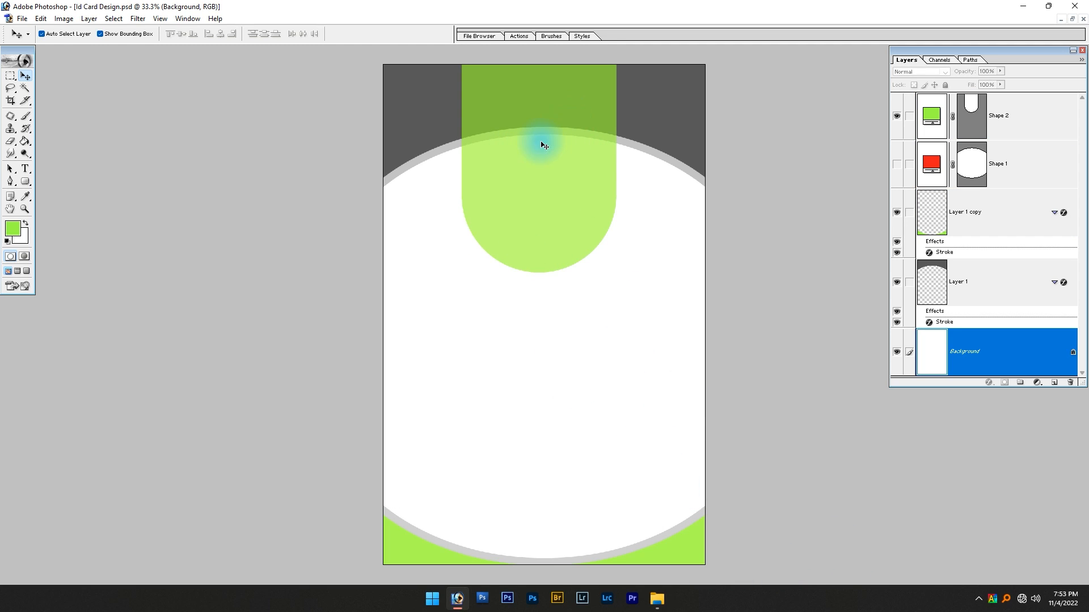
left_click(25, 182)
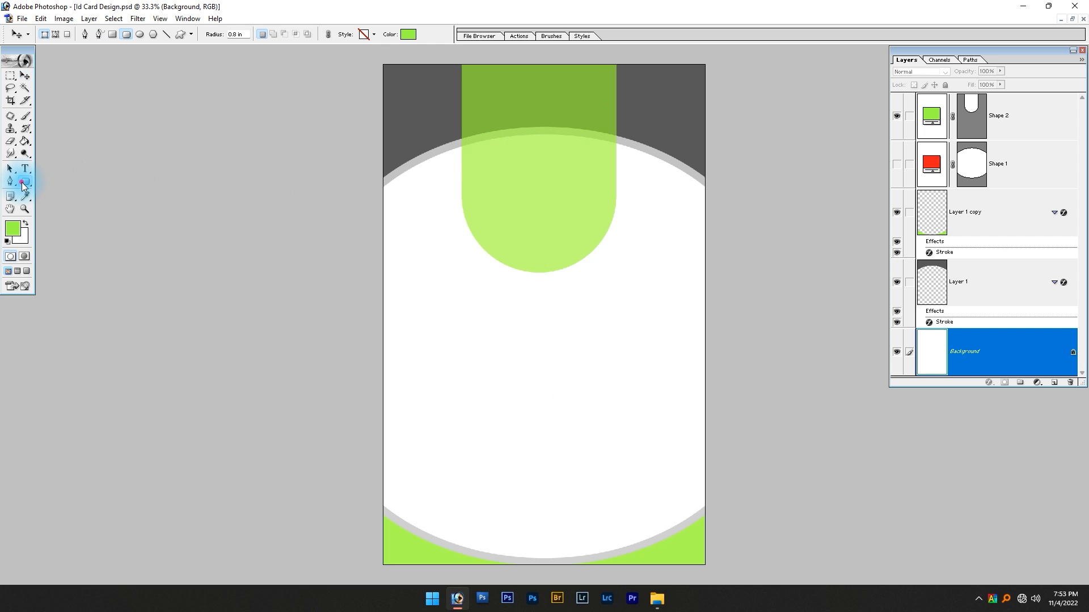
left_click(78, 204)
left_click_drag(377, 75, 800, 323)
left_click_drag(409, 185, 652, 427)
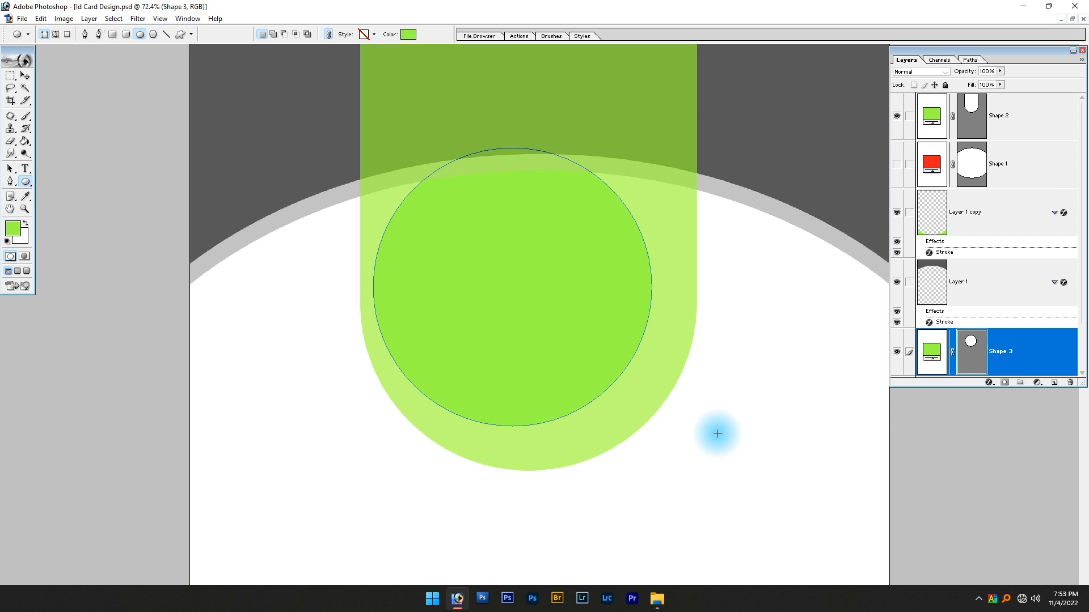
Enlarge the green circle slightly and move it lower within the rounded end of the photo holder shape
key("v")
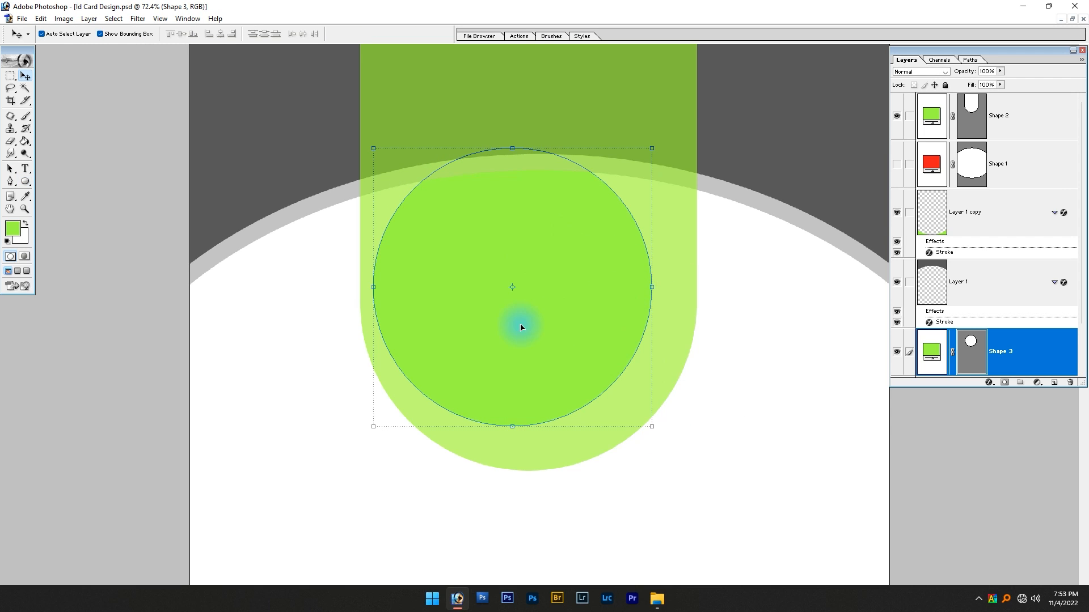
left_click_drag(657, 147, 665, 143)
left_click_drag(537, 294, 558, 318)
key("Return")
Center the translucent rounded shape horizontally on the card using a selection of the whole canvas, and deselect
left_click(576, 107)
left_click(596, 122)
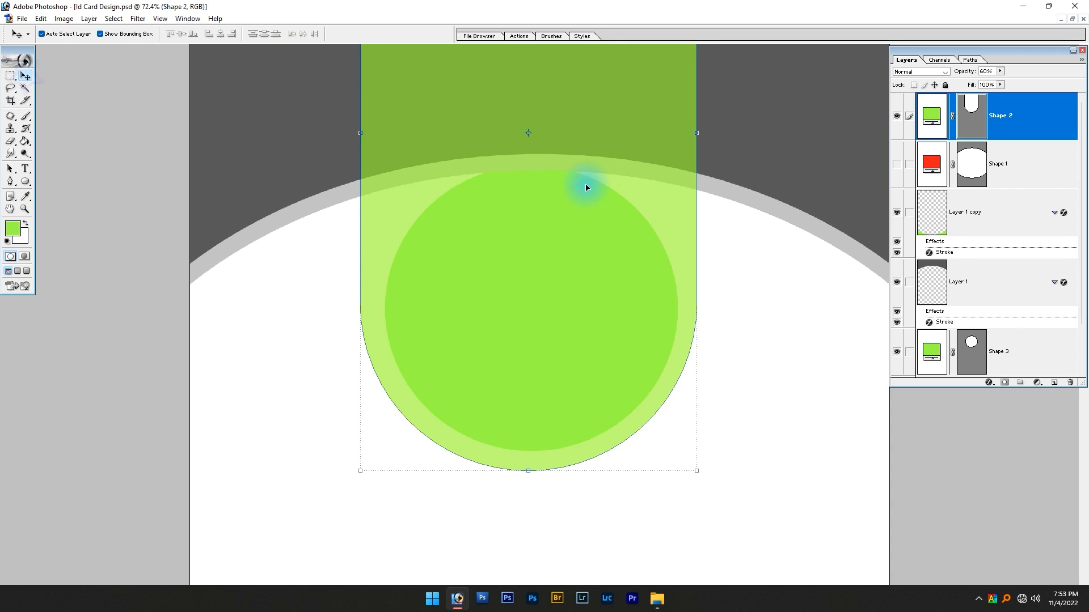
key("ctrl+a")
left_click(221, 34)
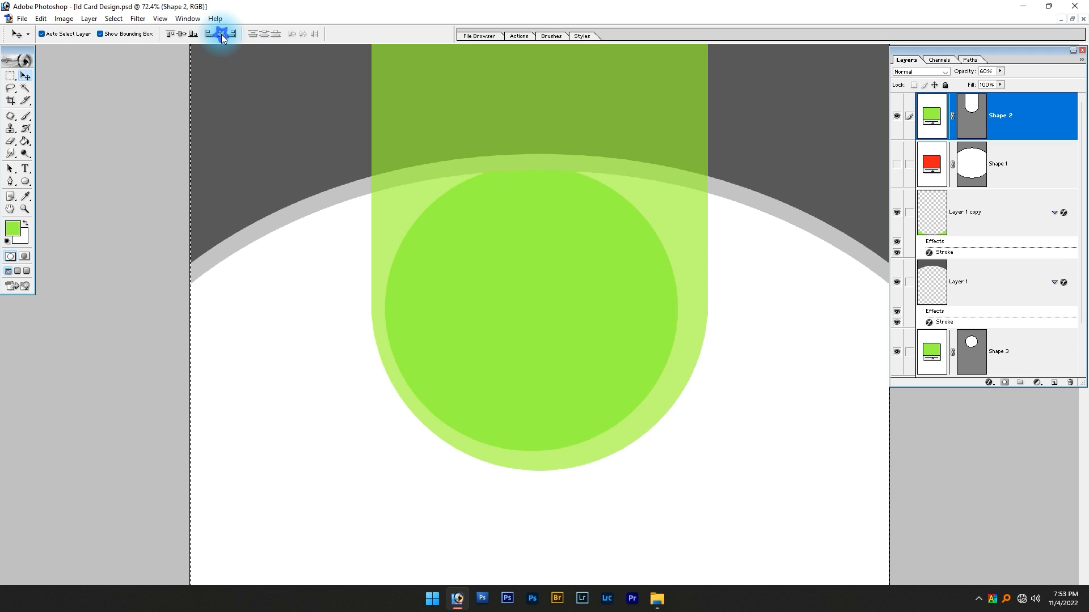
key("ctrl+d")
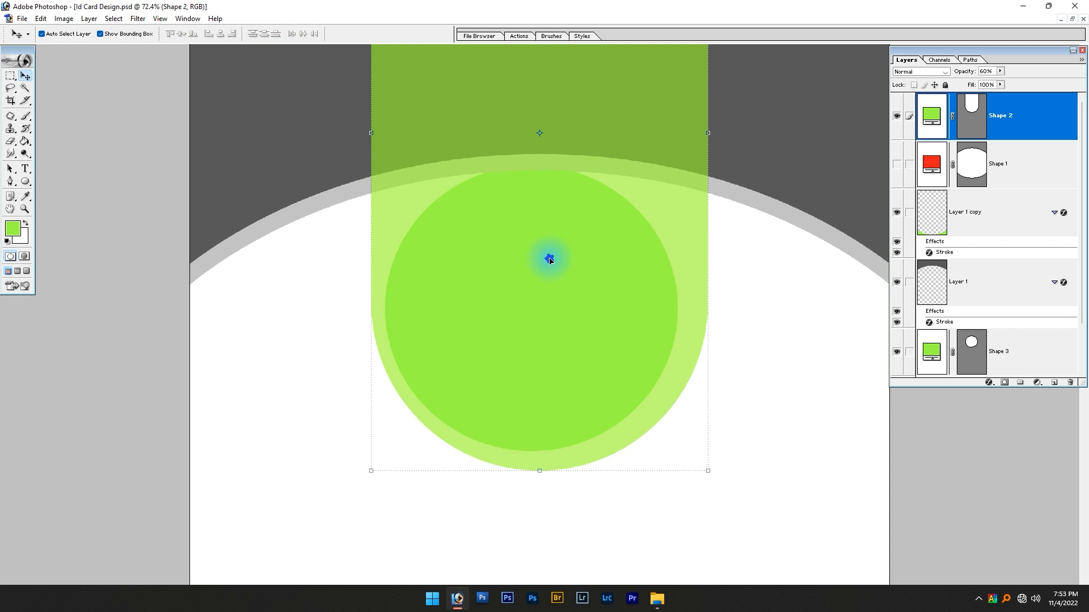
left_click(549, 260)
mouse_move(534, 254)
left_mouse_down()
mouse_move(569, 223)
mouse_move(551, 246)
left_mouse_up()
key("ctrl+z")
right_click(563, 222)
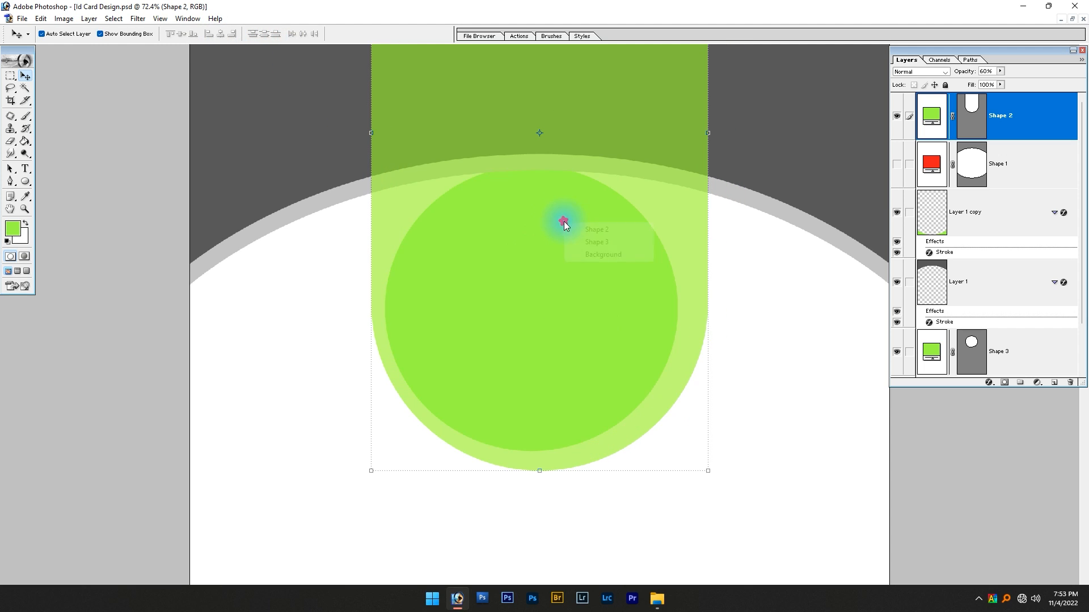
left_click(584, 229)
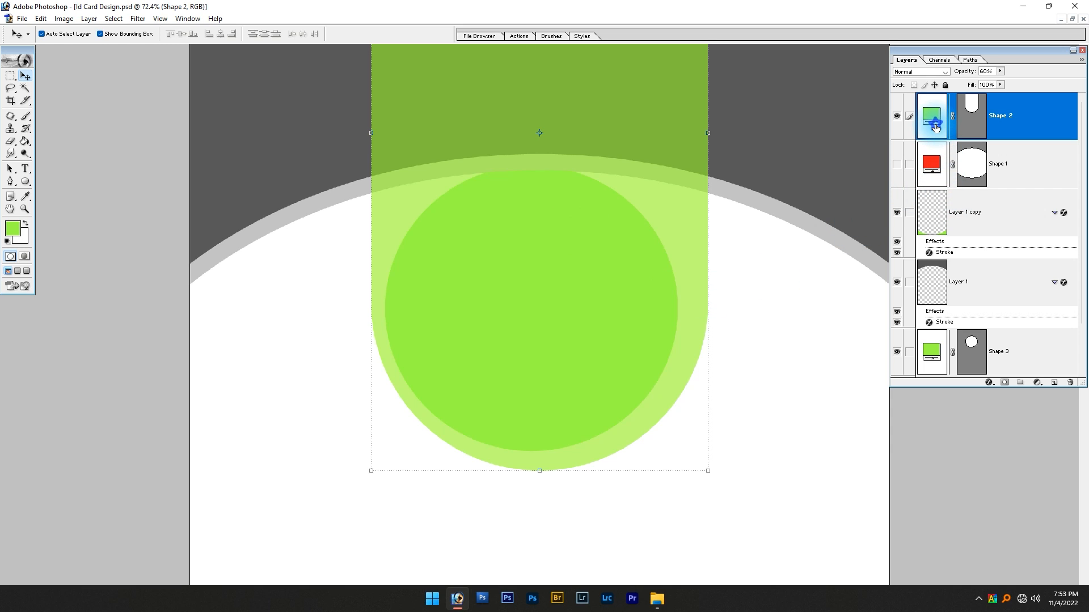
Bring the green circle's layer to the front and center it horizontally on the card
left_click(930, 352)
left_click(768, 285)
left_click(983, 359)
key("ctrl+shift+bracketright")
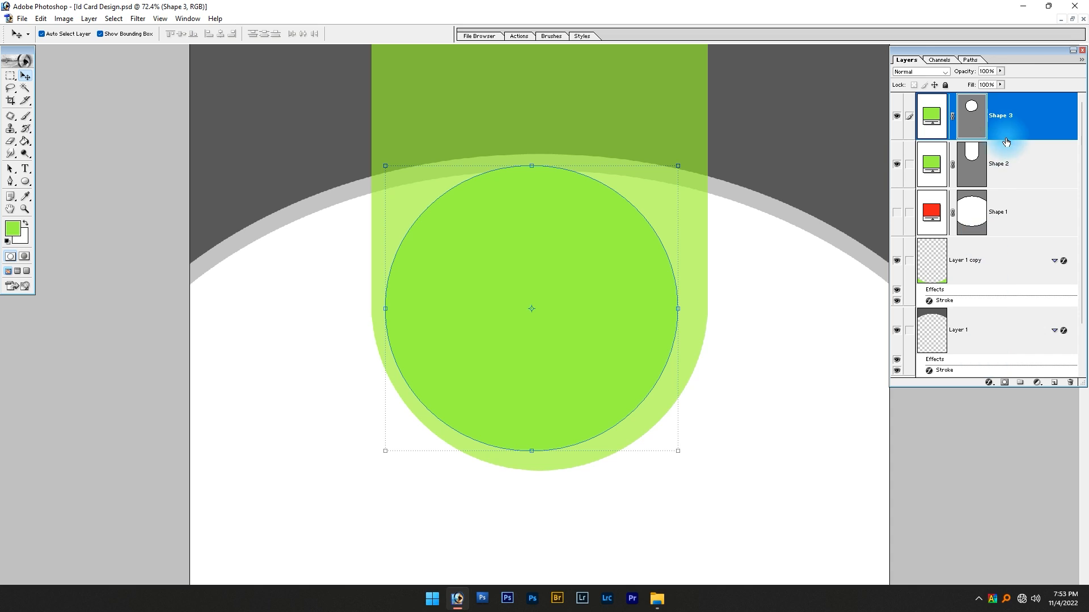
left_click(219, 36)
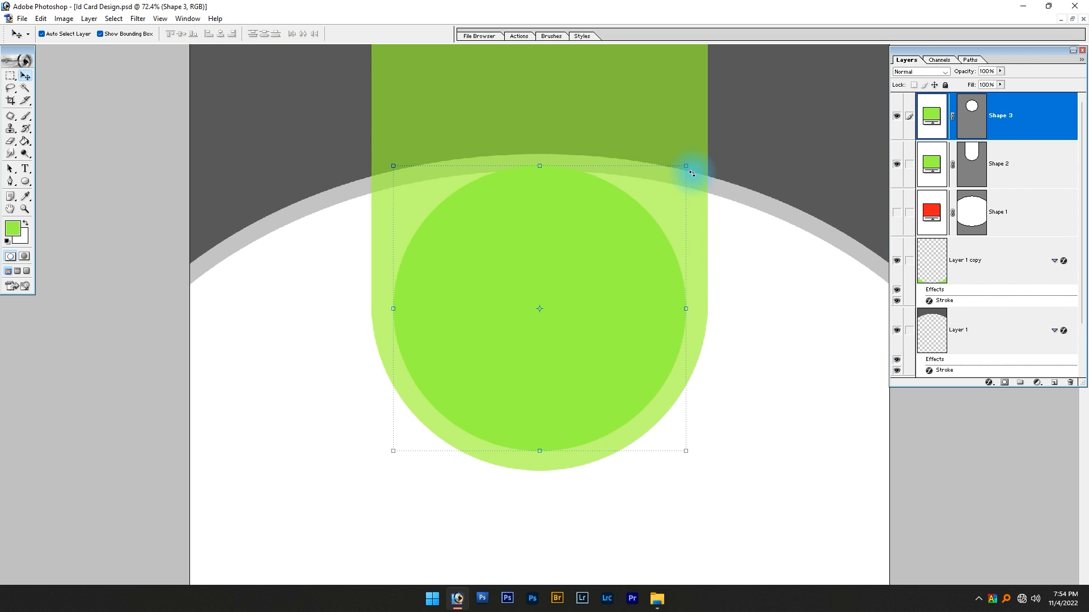
Scale the green circle to about 103.7% from its center and nudge it slightly upward
left_click_drag(685, 167, 691, 159)
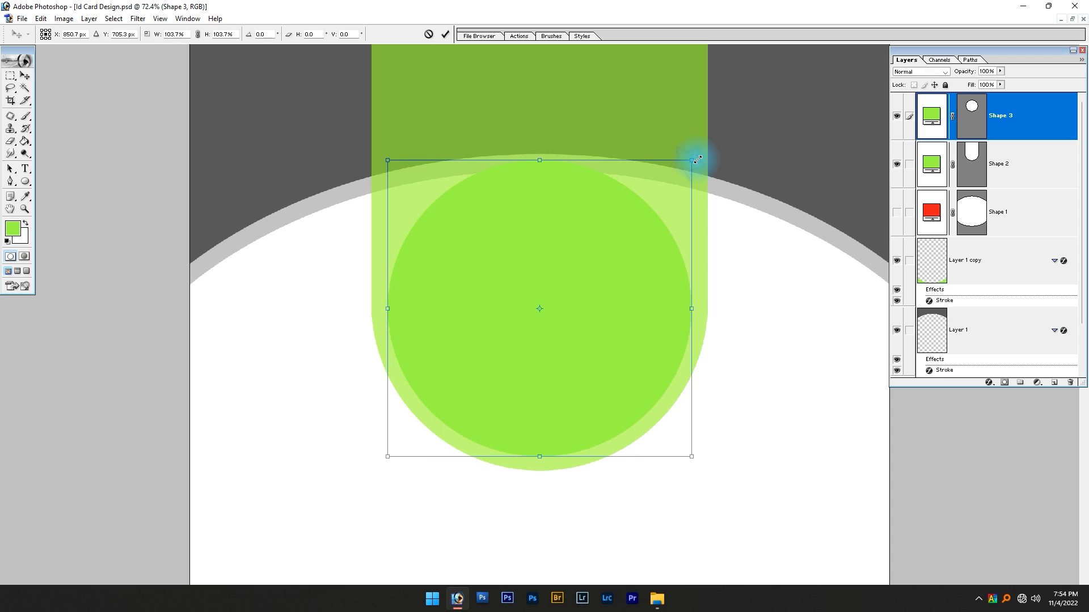
left_click_drag(586, 323, 585, 321)
key("Return")
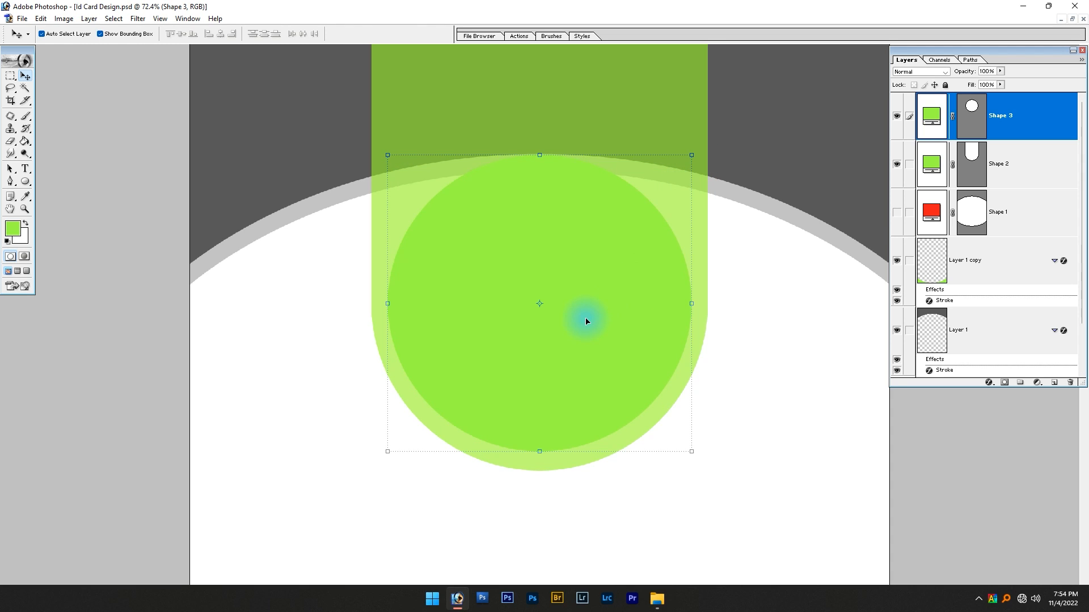
key("ctrl+minus")
key("ctrl+minus")
key("ctrl+minus")
left_click(588, 322)
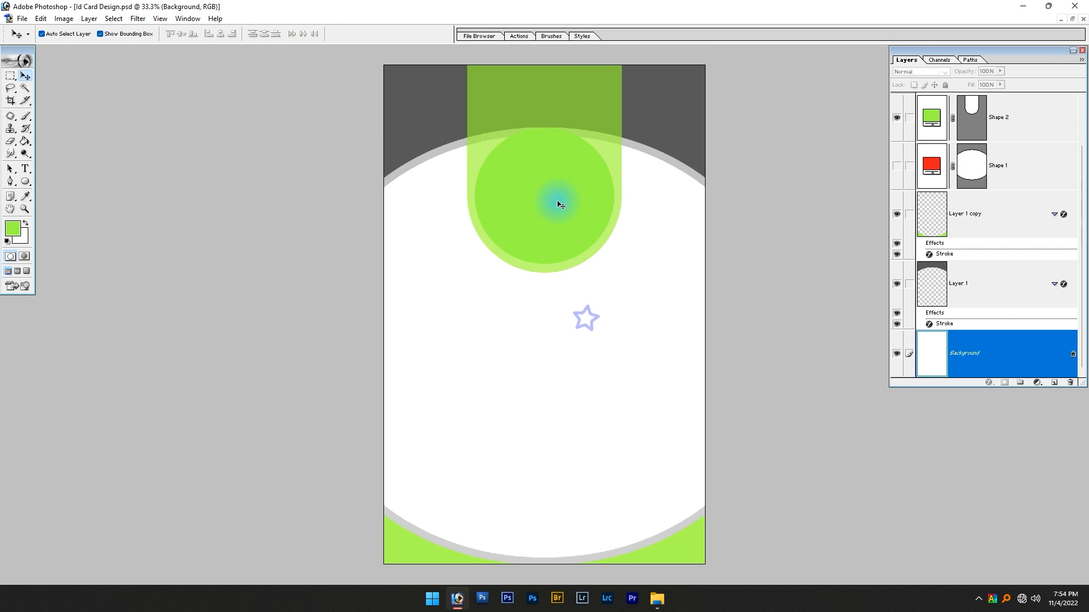
Add a white 30 px stroke positioned inside the edge of the green circle
left_click(578, 250)
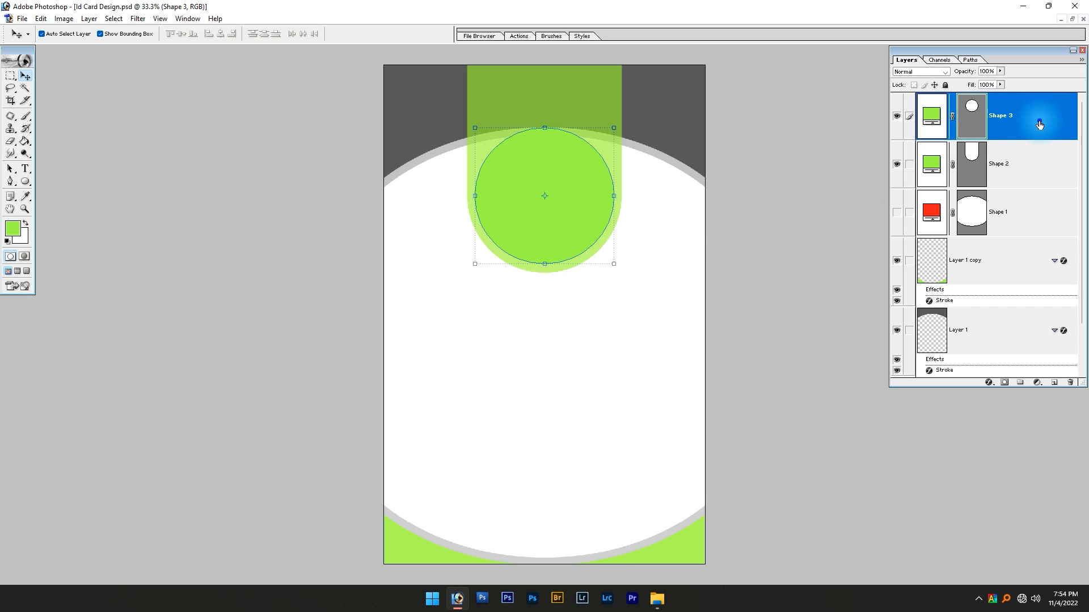
double_click(1039, 128)
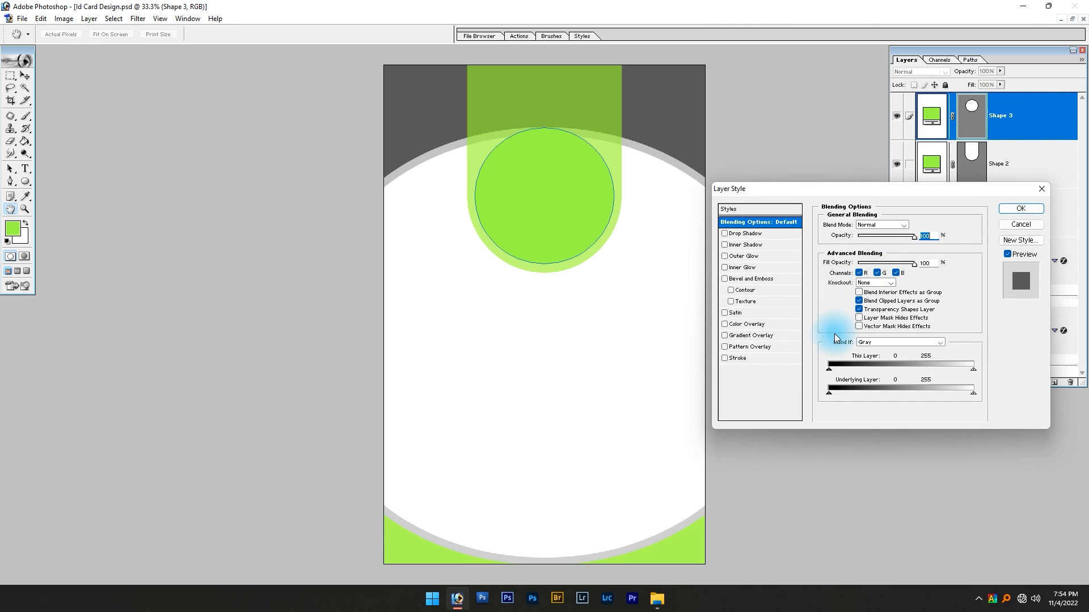
left_click(731, 358)
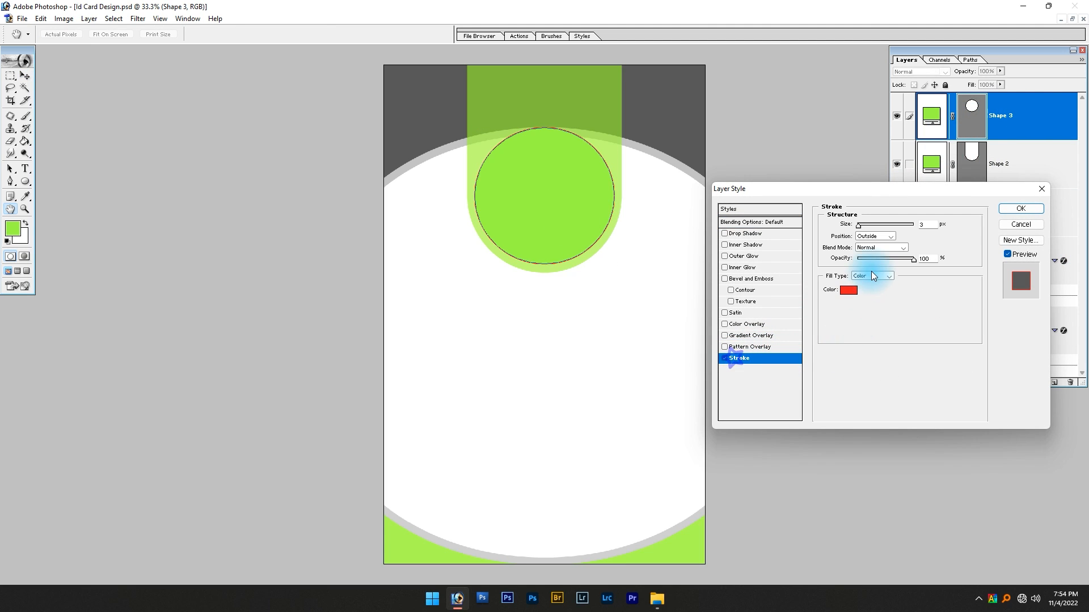
left_click(849, 294)
left_click_drag(836, 246, 761, 165)
key("Return")
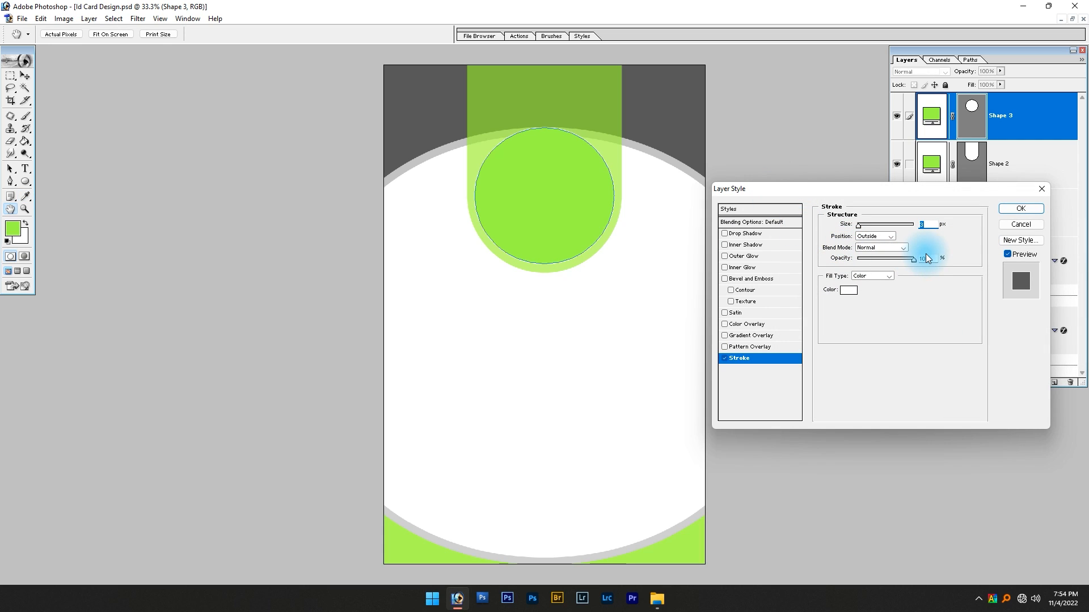
type("30")
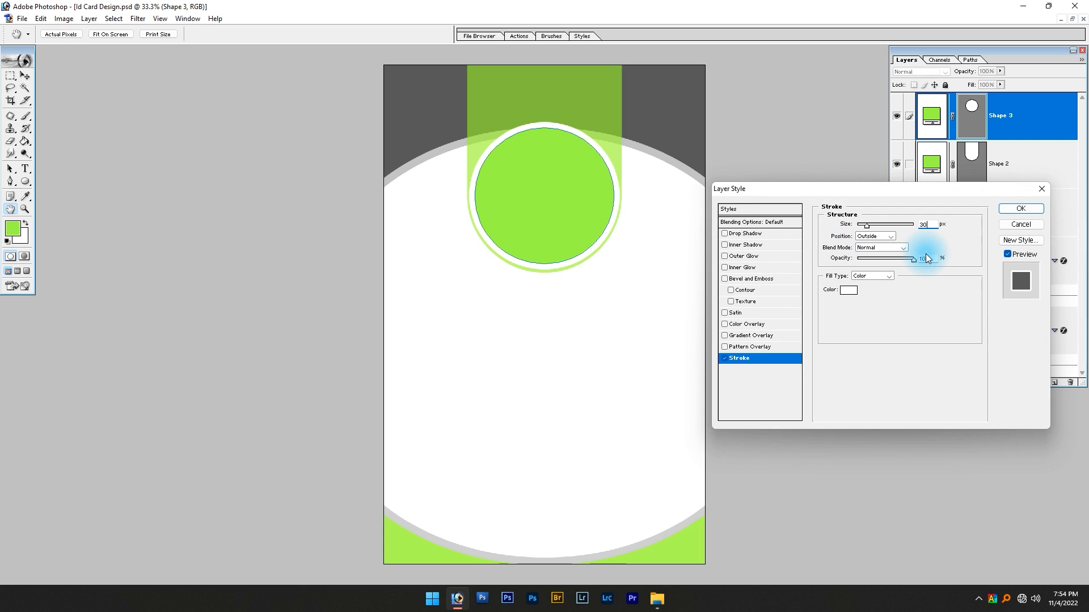
left_click(883, 237)
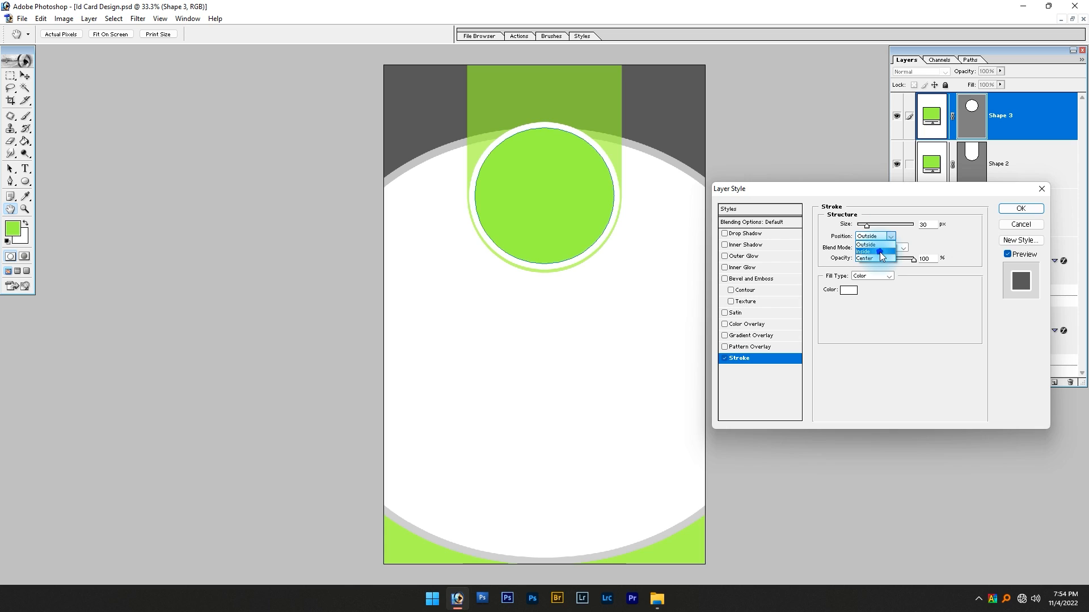
left_click(880, 252)
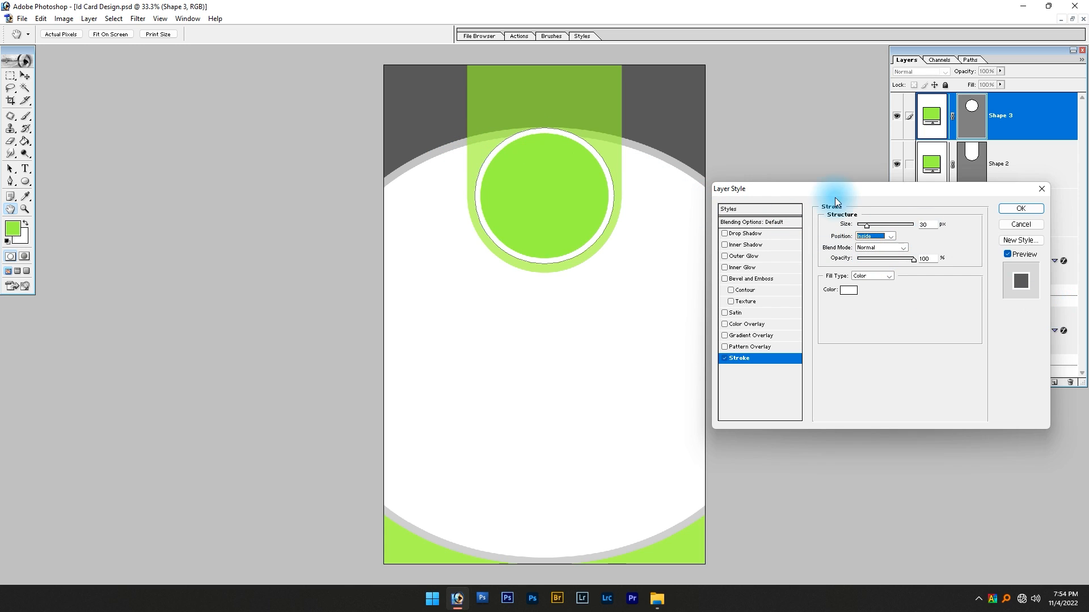
left_click(1019, 210)
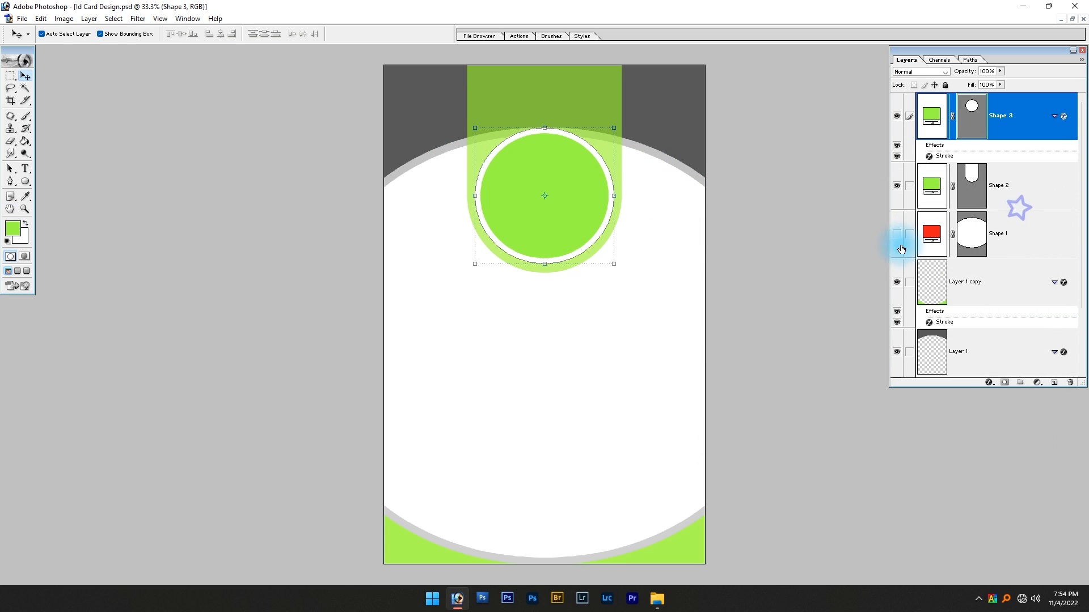
left_click(669, 315)
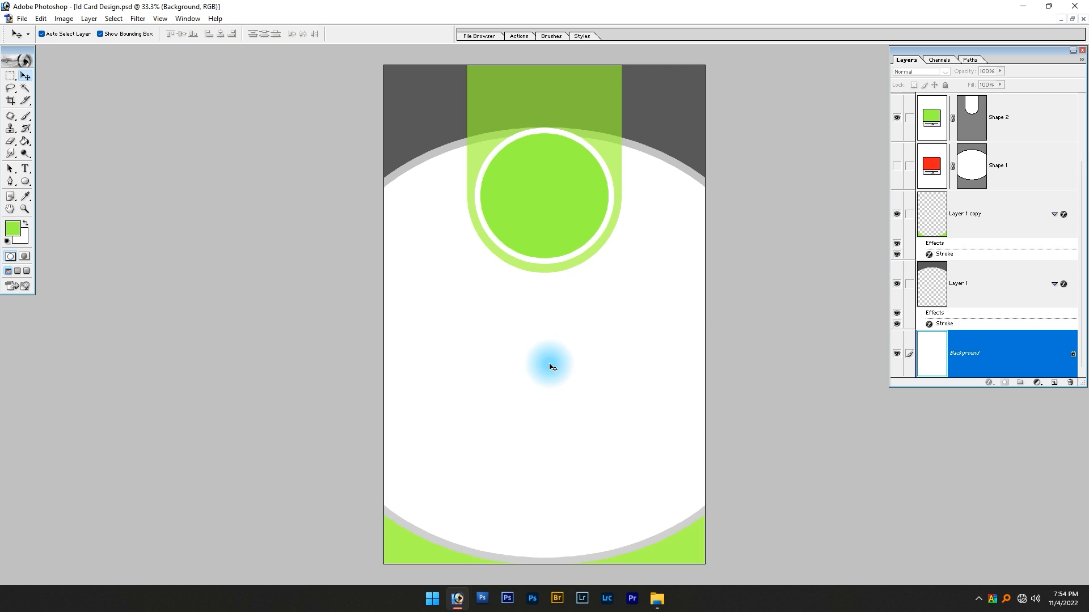
Open the photo DSC_0076 from the Editing folder and place its window beside the card design
key("alt+Tab")
key("alt+Tab")
key("alt+Tab")
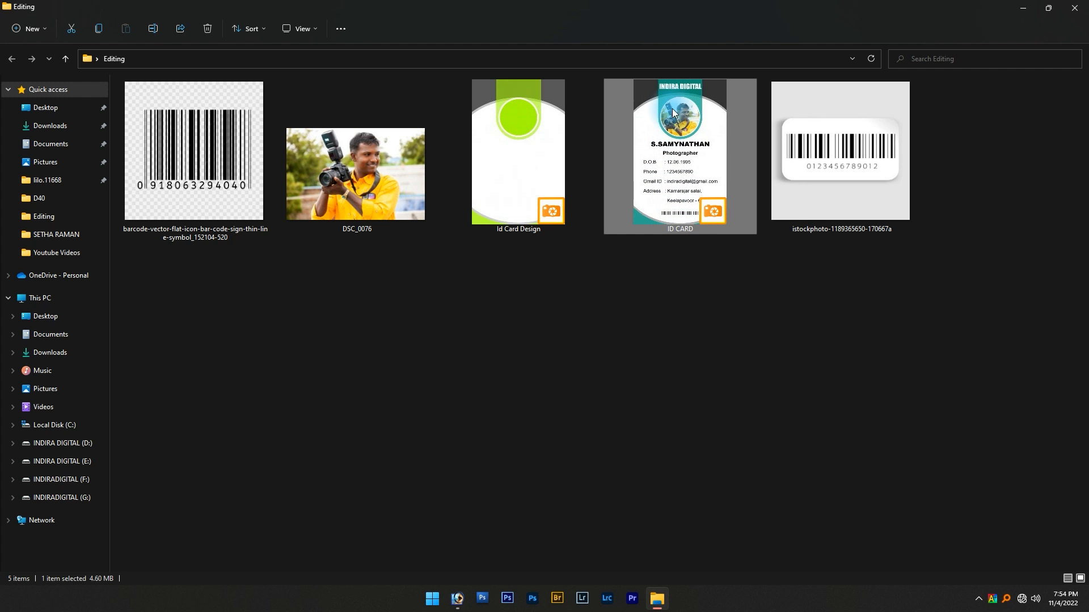
double_click(409, 166)
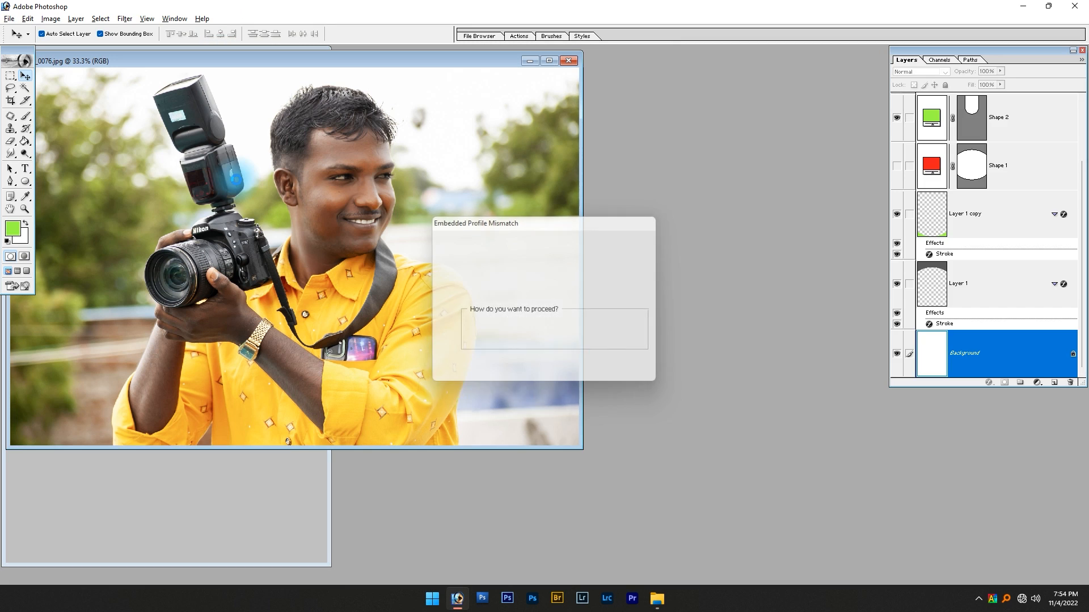
key("ctrl+w")
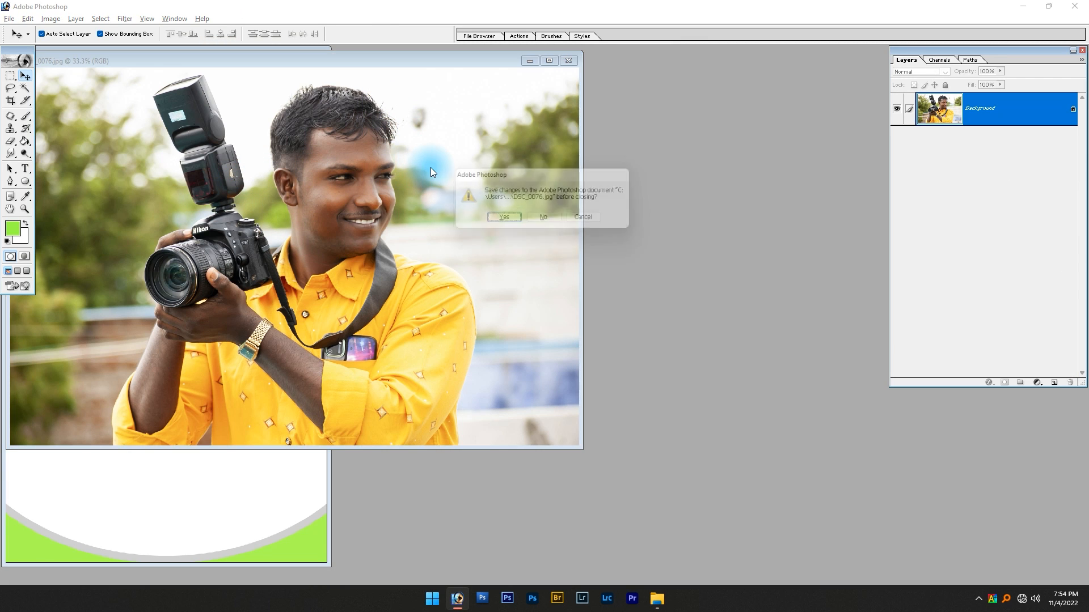
key("alt+Tab")
key("alt+Tab")
left_click(596, 220)
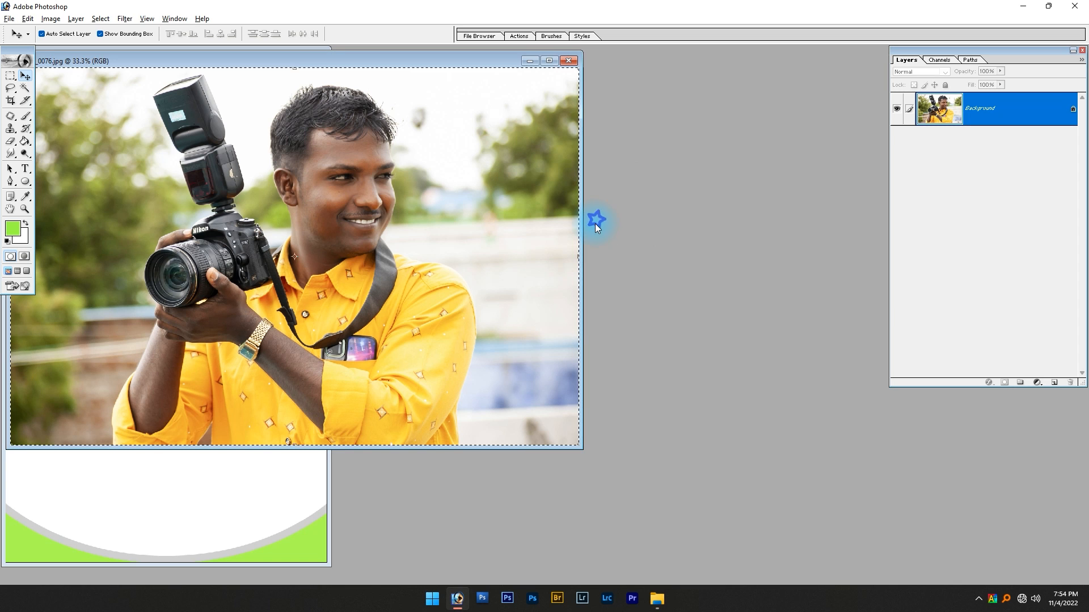
left_click(408, 82)
left_click_drag(373, 60, 770, 135)
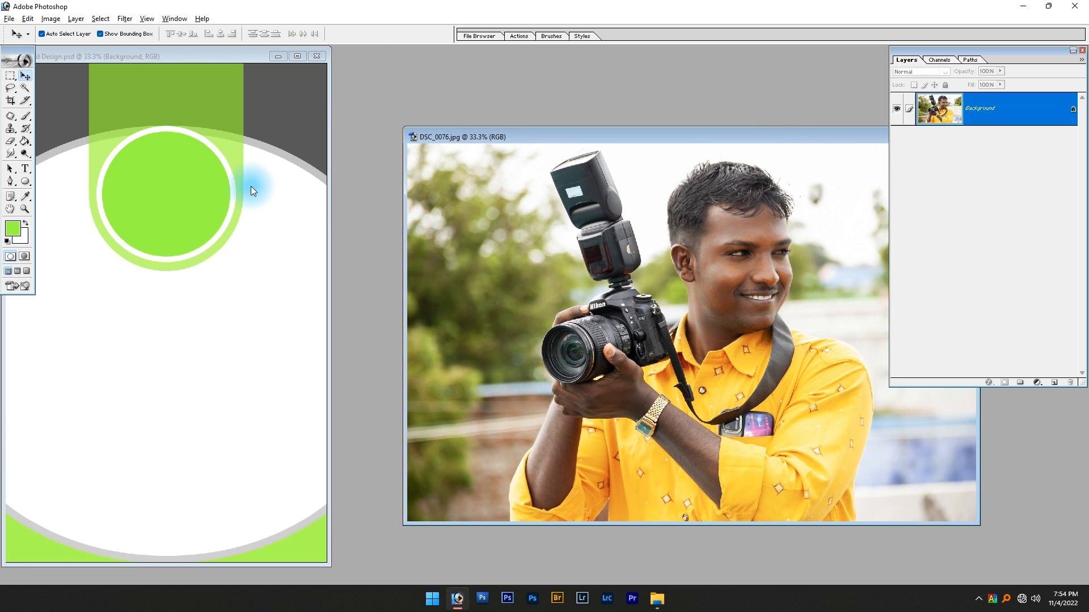
Copy the photo onto the card above the circle's layer and clip it to the circle
left_click(193, 257)
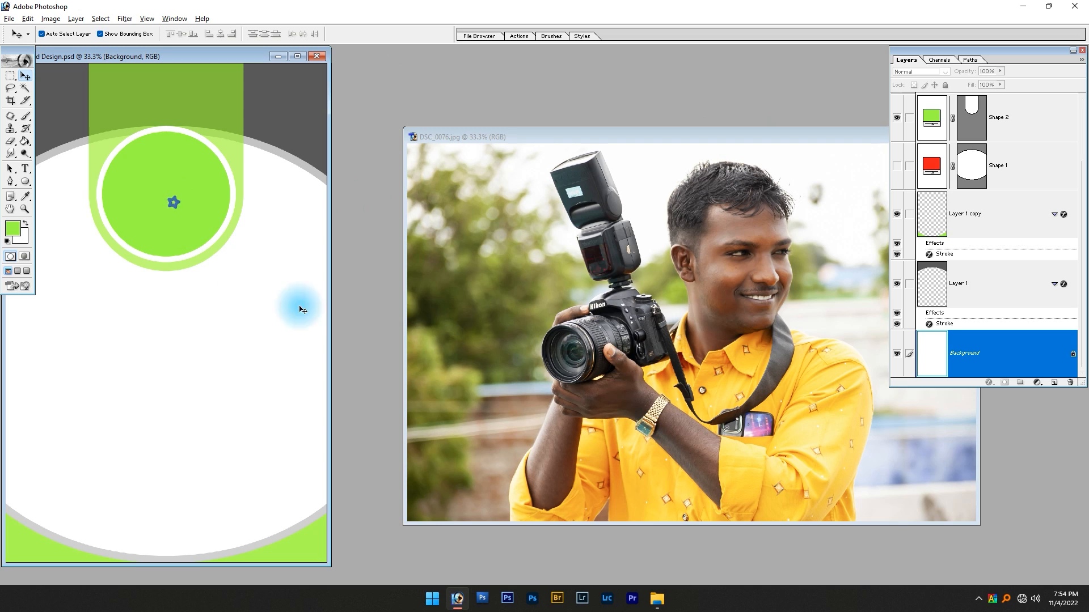
right_click(187, 193)
left_click(196, 198)
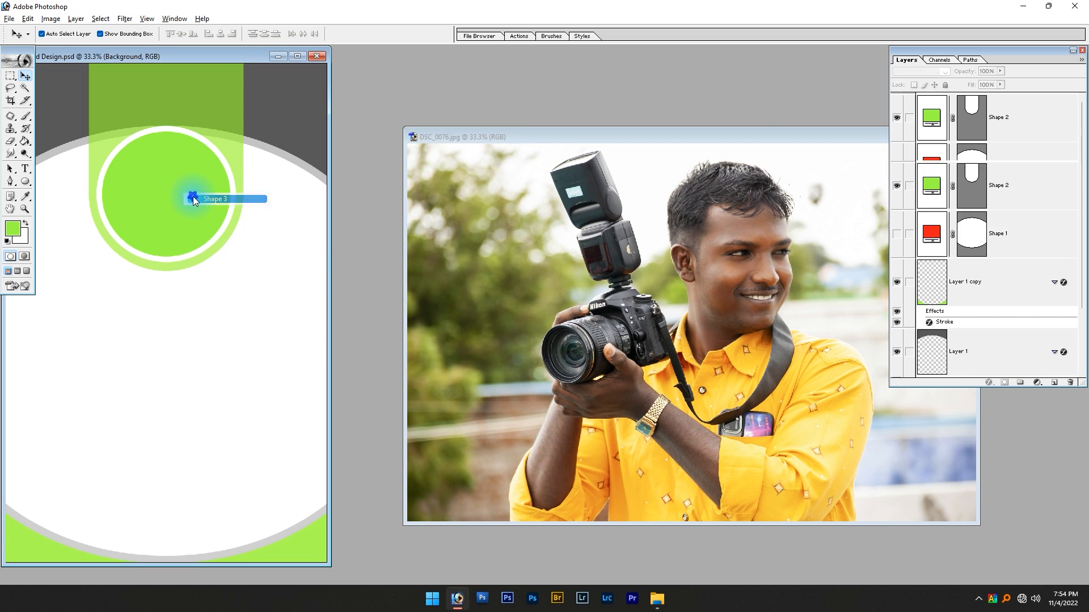
left_click(555, 274)
left_click_drag(502, 238, 175, 197)
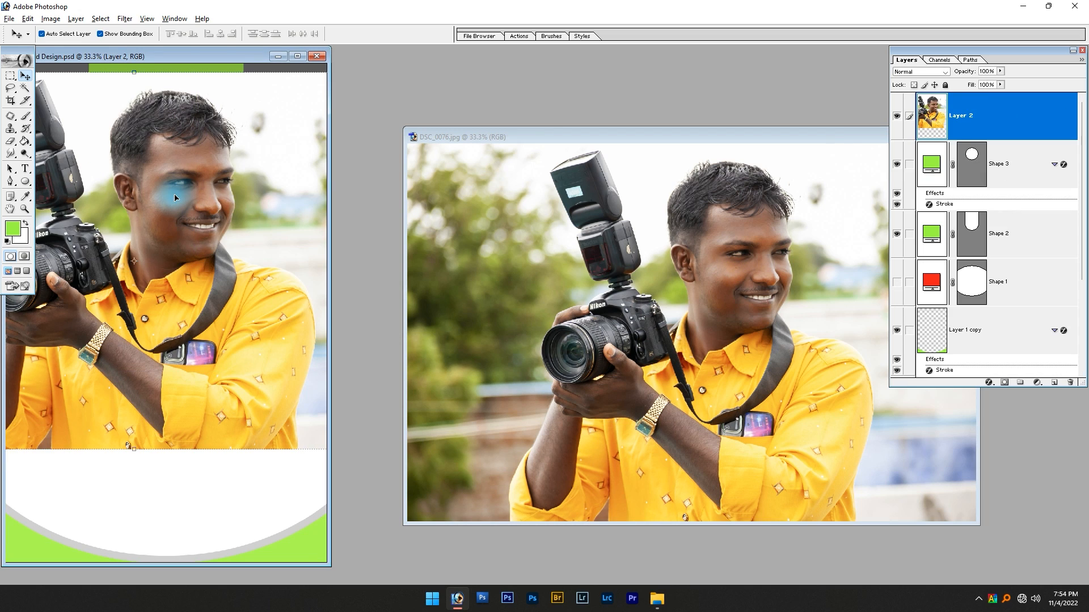
key("ctrl+g")
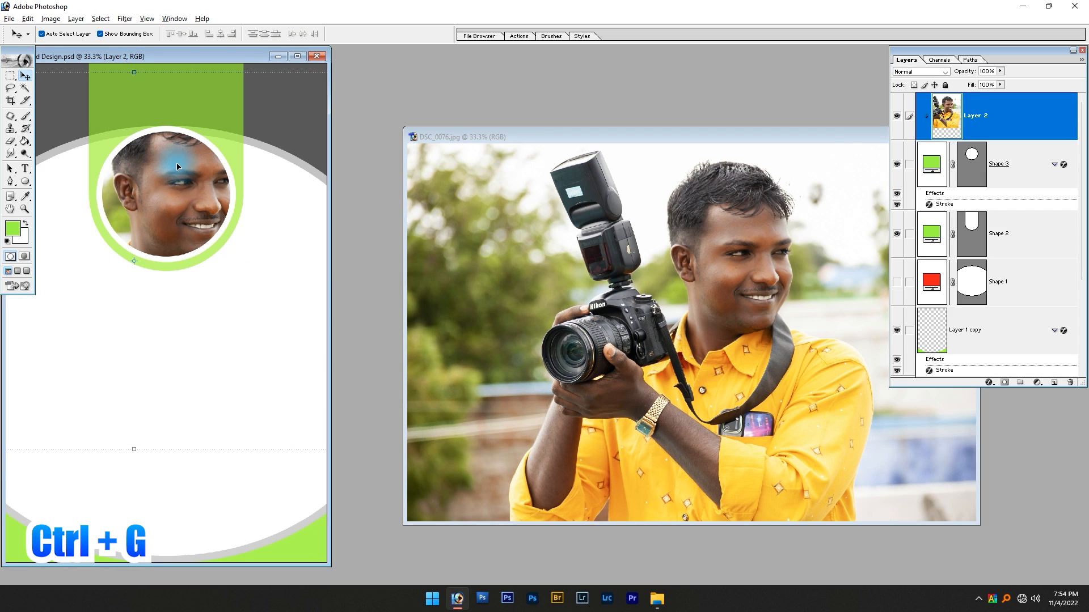
Close the DSC_0076 source photo without saving and show the card design in full-screen mode
left_click(596, 284)
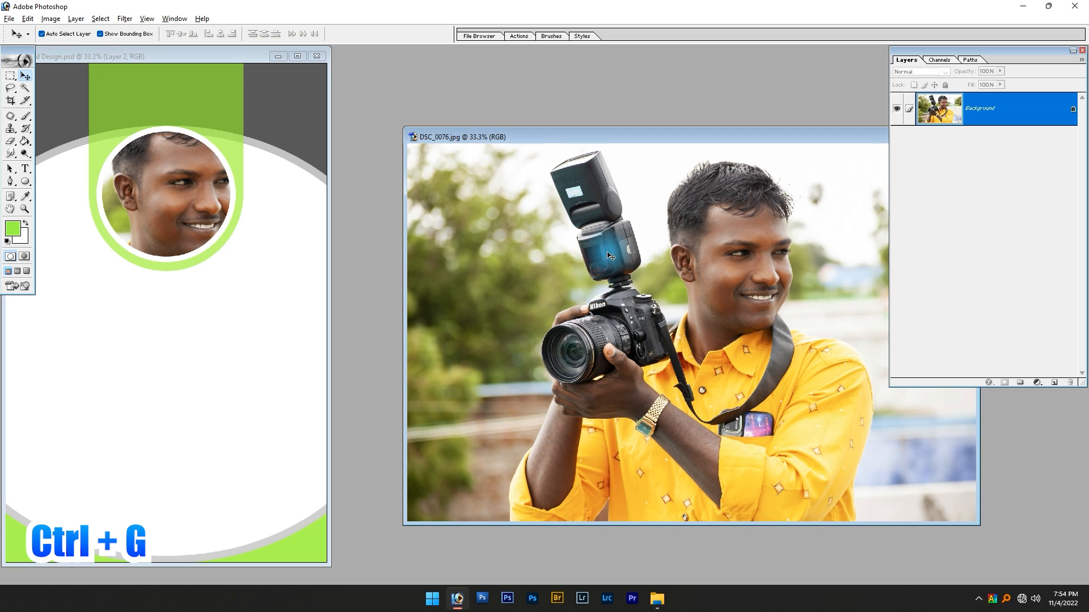
key("ctrl+w")
key("n")
key("f")
key("f")
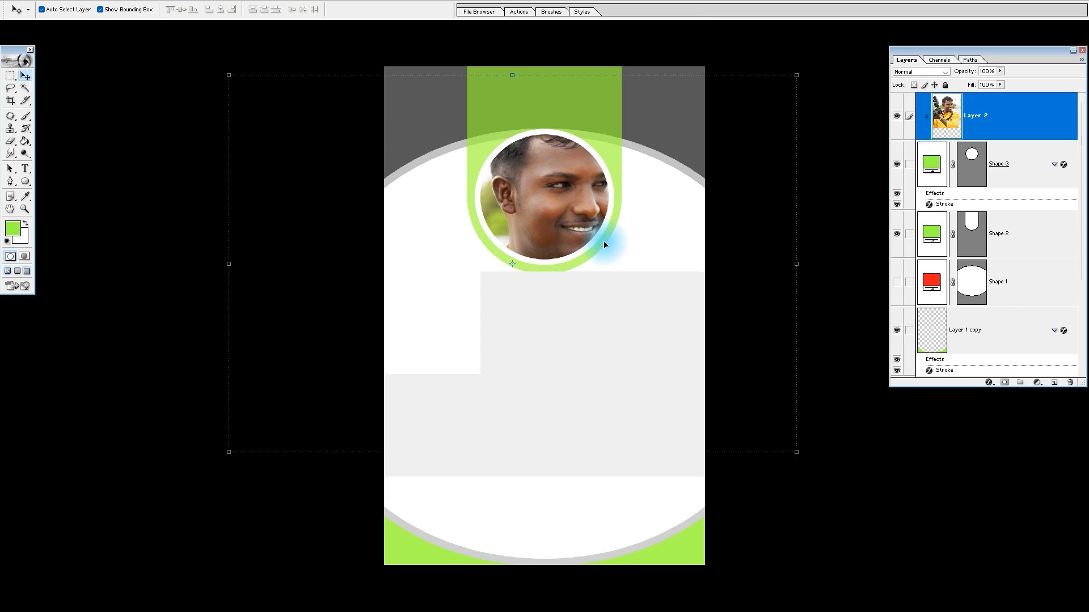
Scale the clipped photo to about 39.2% and position it so the face and camera fit within the circle
key("ctrl+t")
left_click_drag(796, 75, 635, 164)
left_click_drag(518, 292, 547, 246)
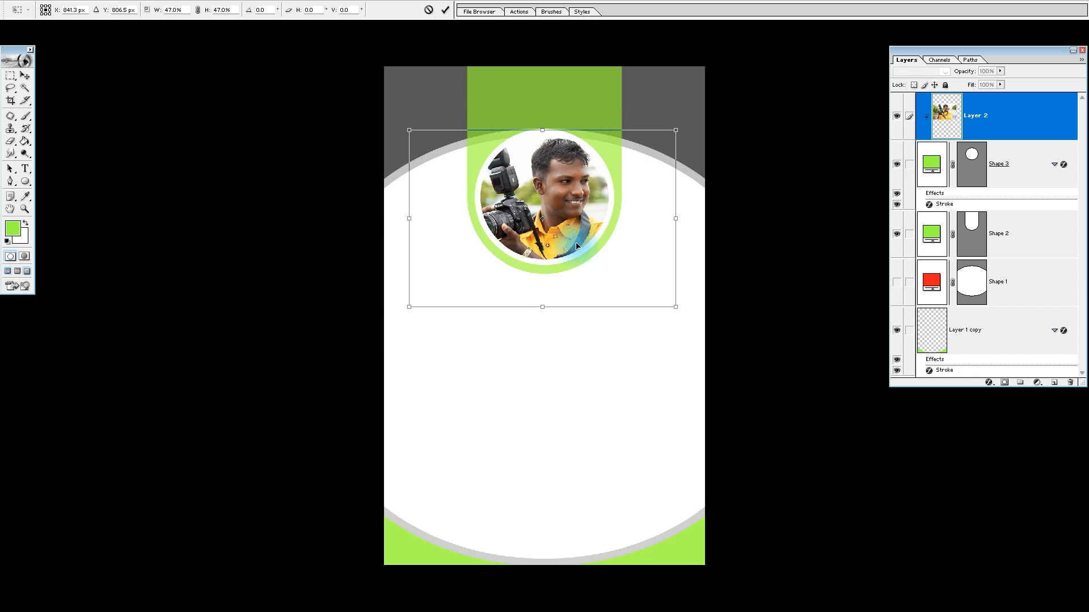
left_click_drag(677, 304, 653, 292)
left_click_drag(526, 234, 528, 220)
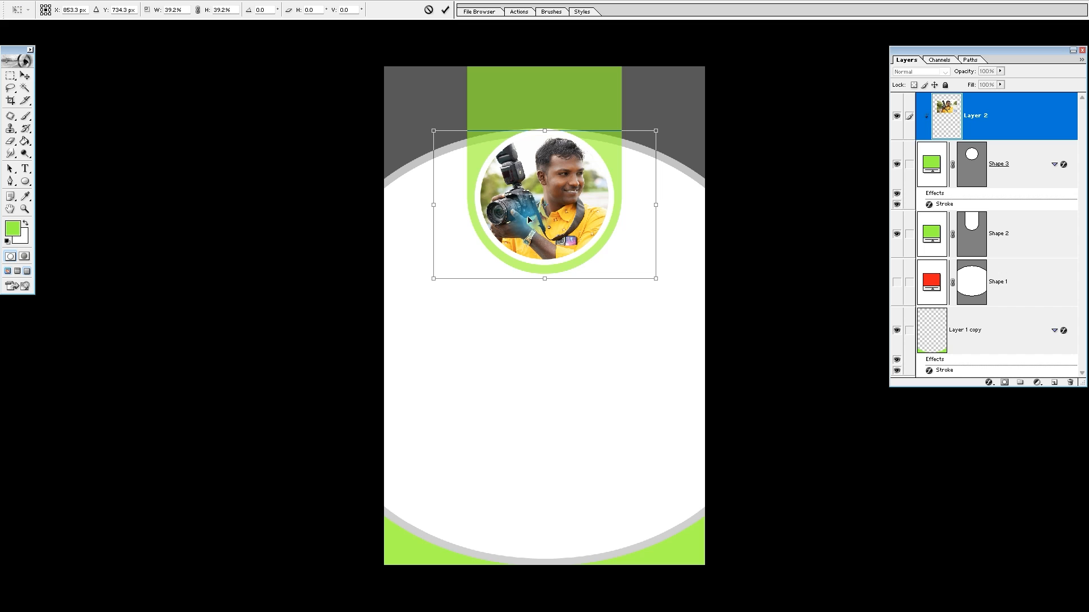
key("Return")
key("shift+Left")
key("shift+Down")
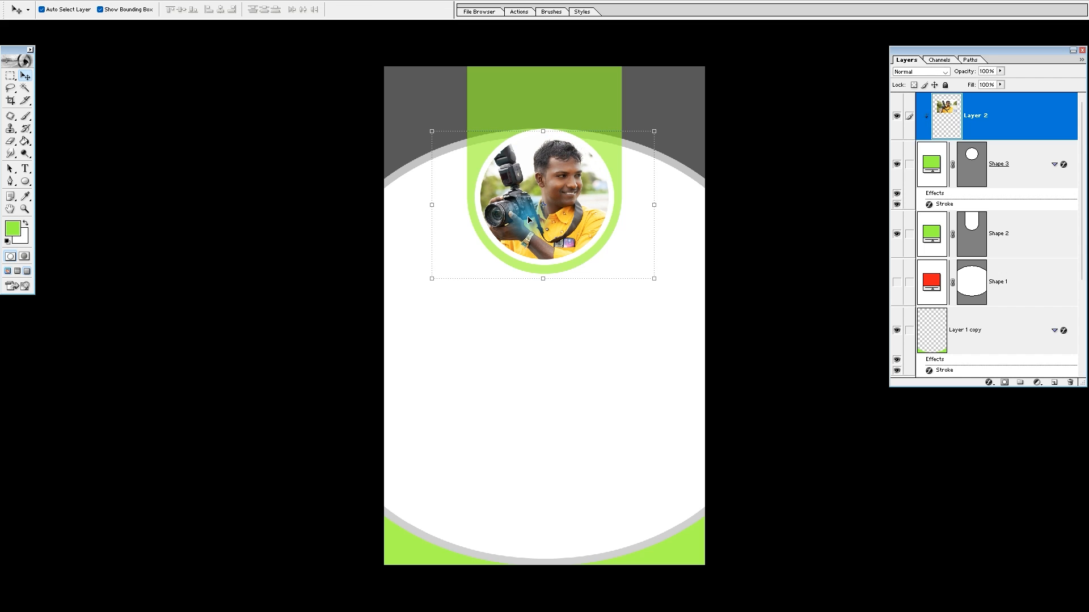
Add the text INDIRADIGITAL in Impact above the photo circle, on the topmost layer, and enlarge it slightly to nearly fill the holder's width
left_click(526, 363)
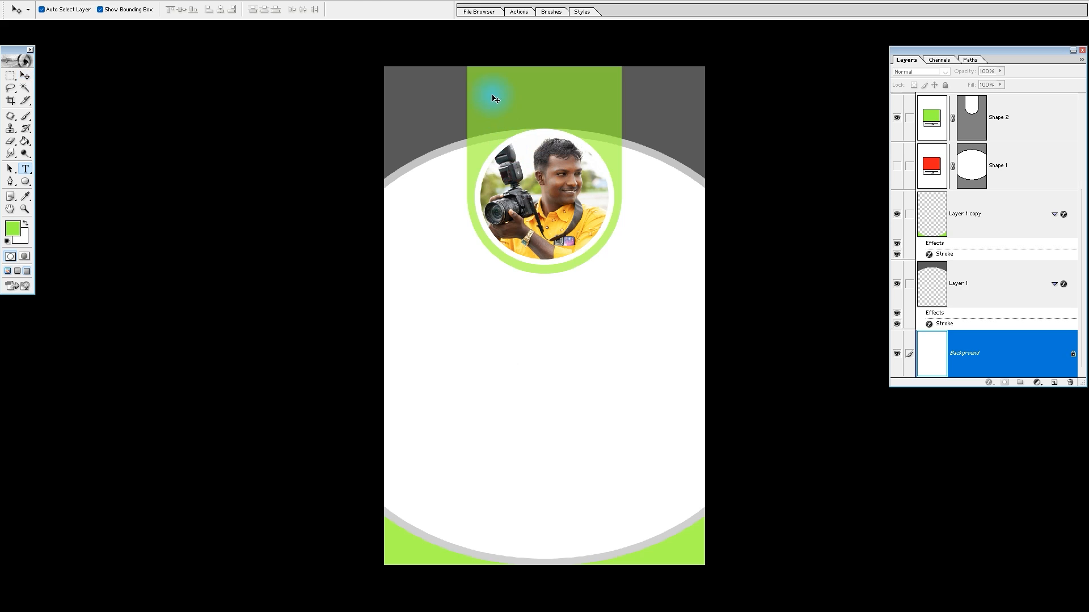
key("t")
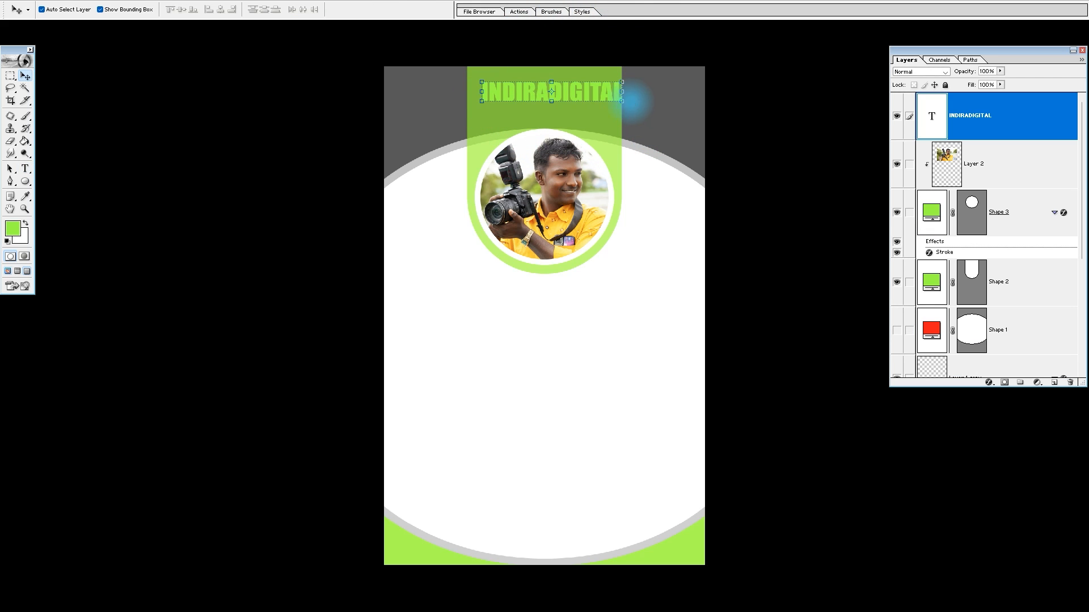
left_click(602, 97)
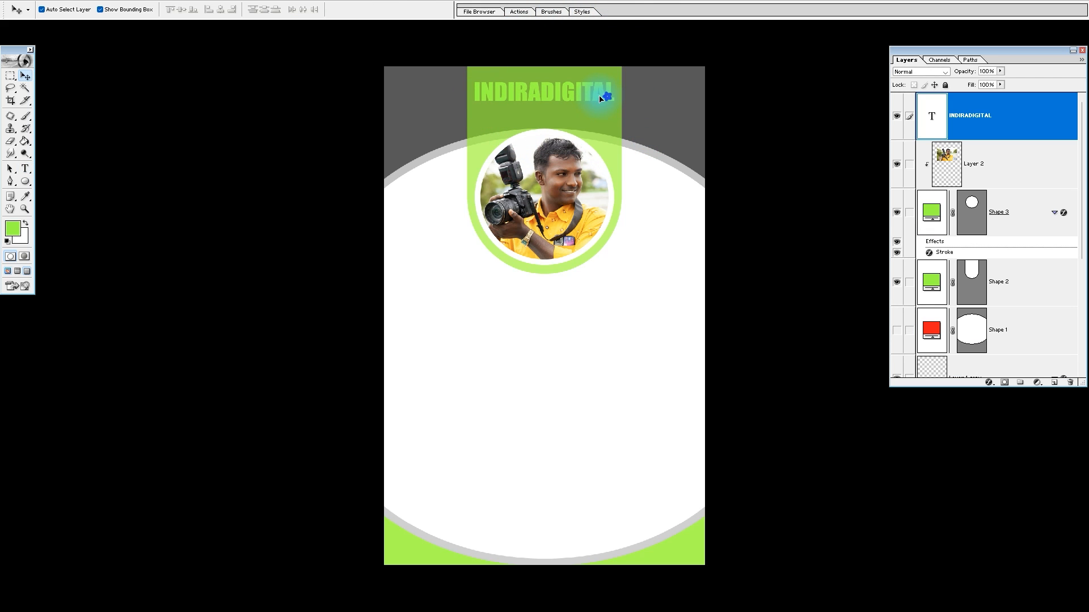
mouse_move(392, 168)
left_mouse_down()
mouse_move(440, 166)
mouse_move(705, 28)
left_mouse_up()
left_click_drag(643, 148, 632, 191)
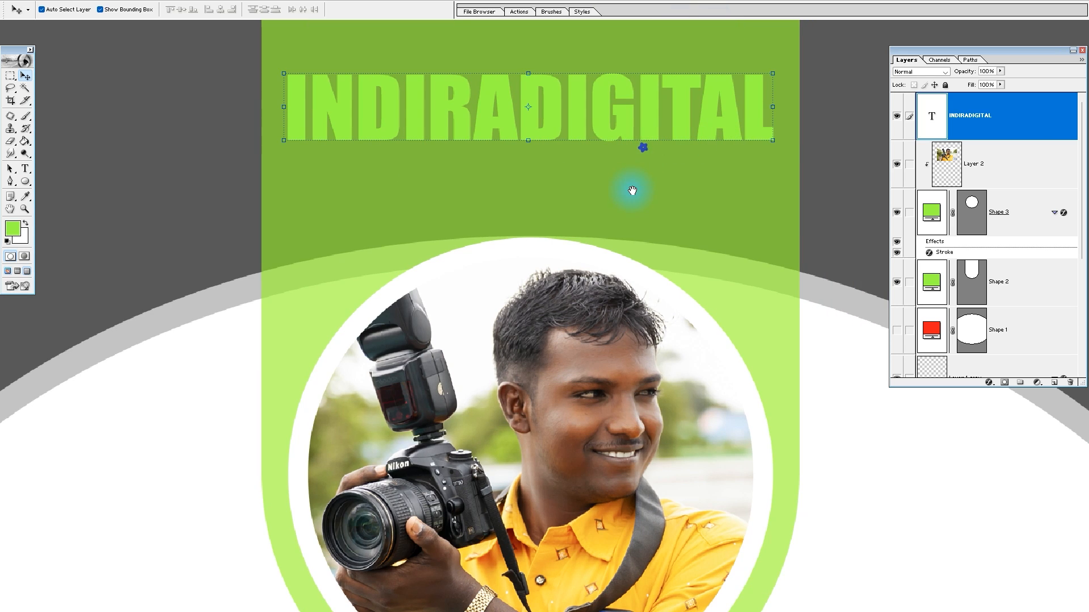
left_click_drag(772, 143, 783, 146)
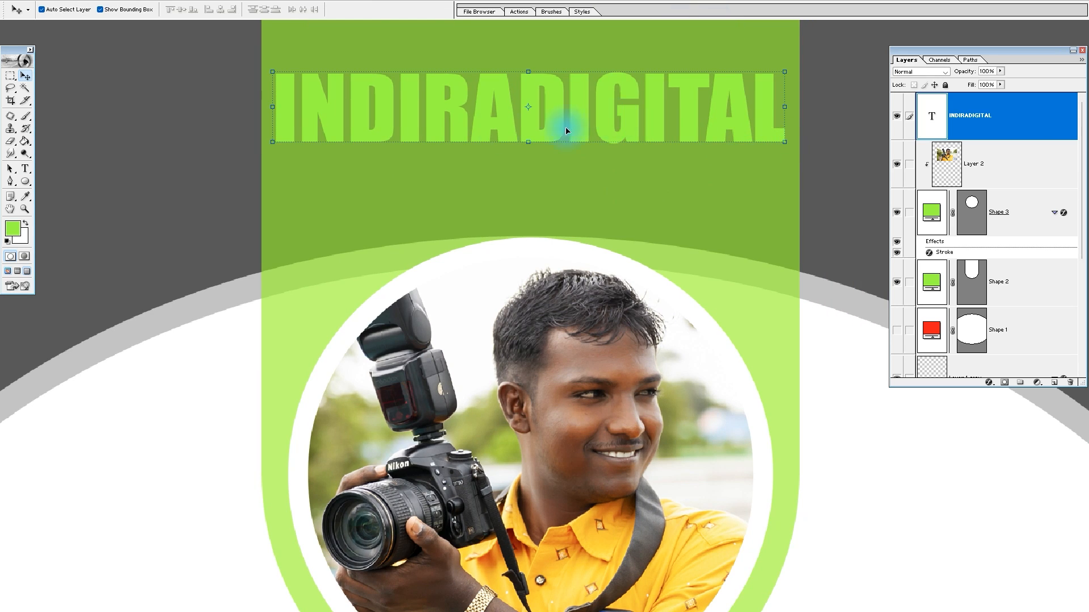
Set the foreground color to black and fill the INDIRADIGITAL text with it
left_click(12, 230)
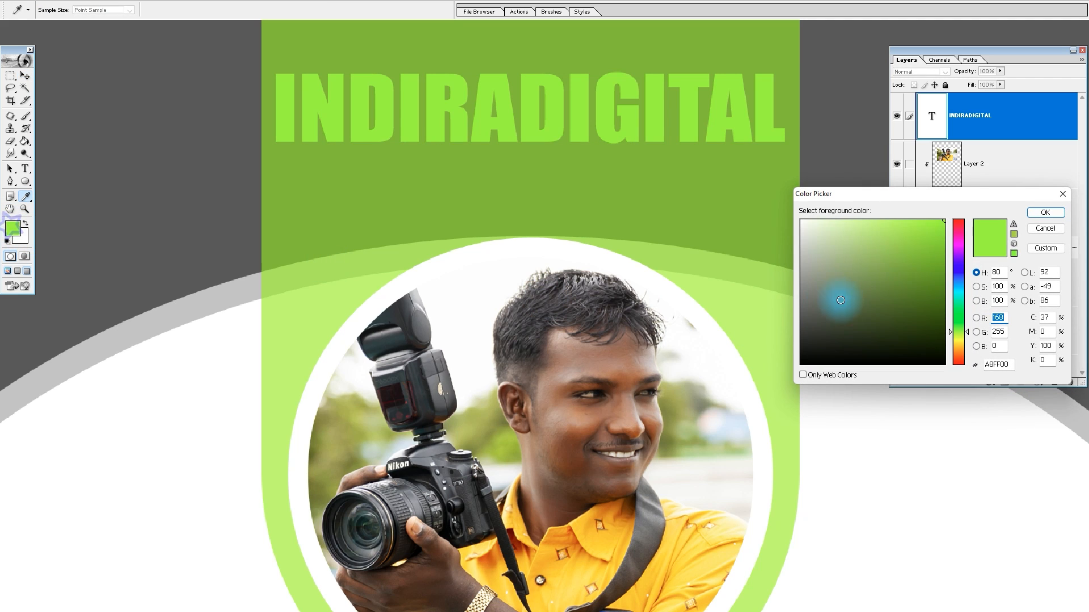
key("Return")
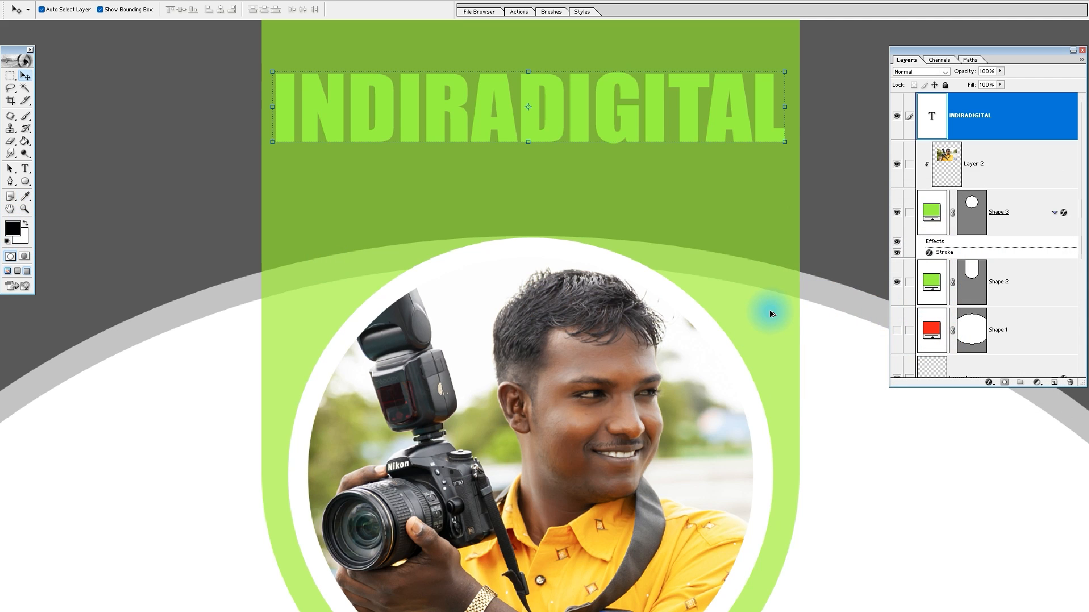
key("alt+BackSpace")
key("ctrl+0")
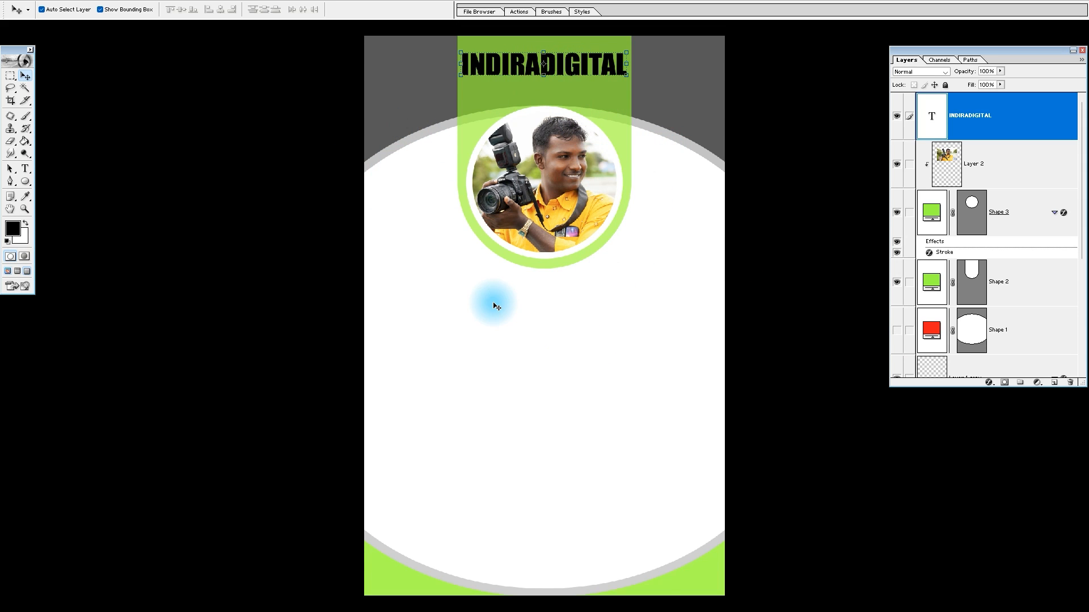
Leave full-screen mode and add a vertical guide at 50% of the card's width
key("f")
left_click(149, 6)
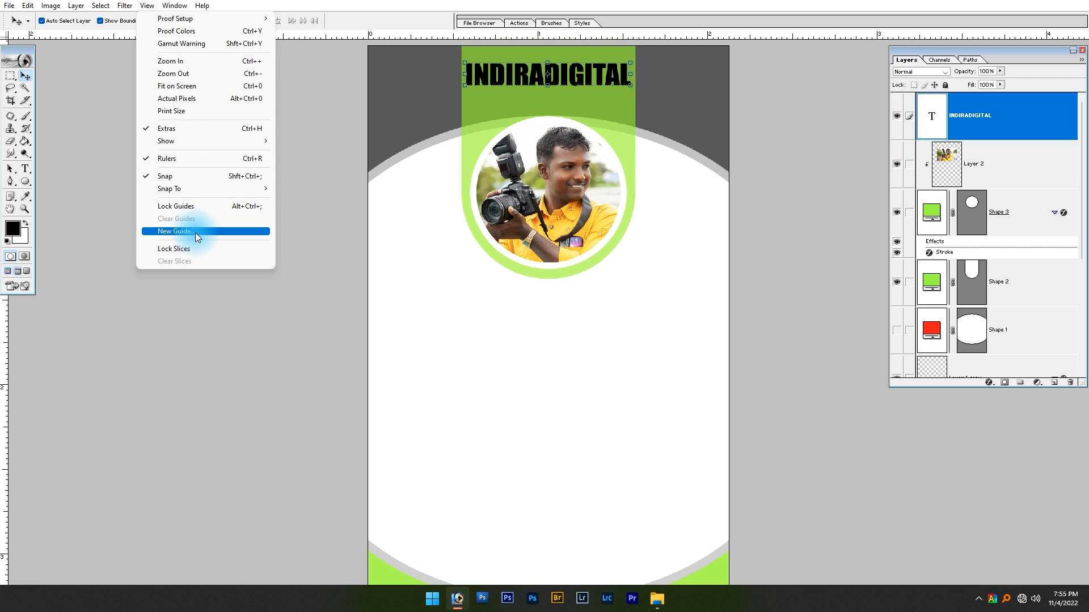
left_click(195, 232)
type("50%")
key("Return")
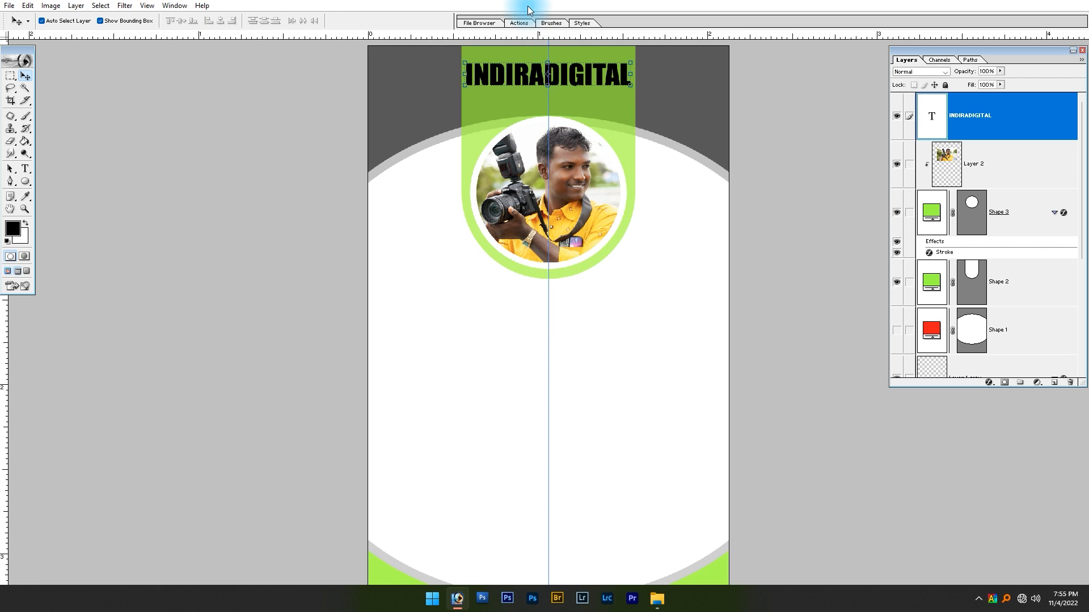
Nudge the INDIRADIGITAL text sideways until its center aligns with the vertical guide
left_click_drag(574, 100, 574, 101)
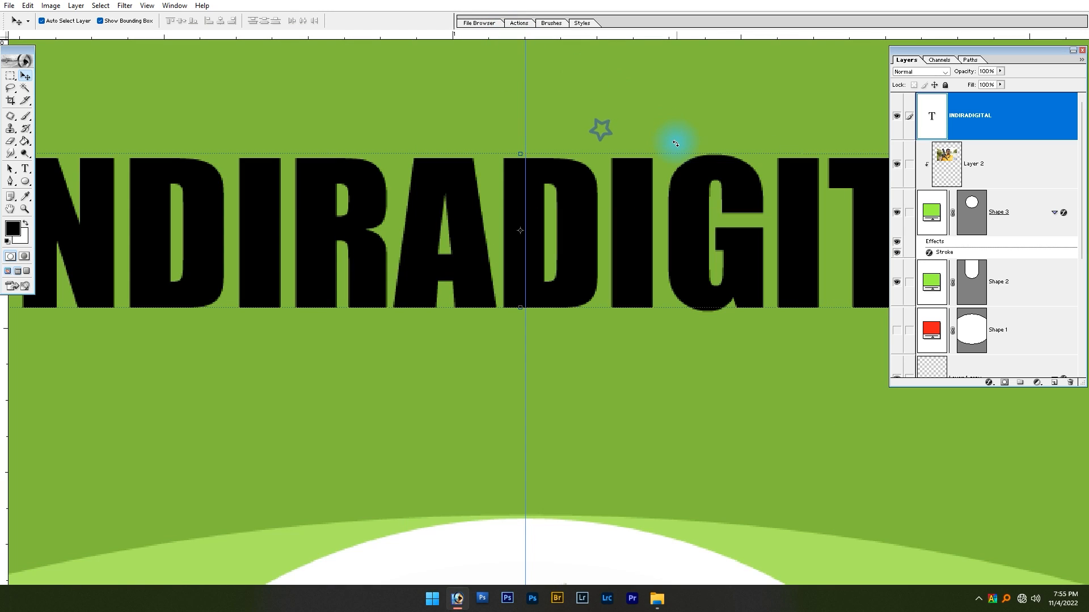
key("Right")
key("Right")
key("Right")
key("Right")
key("Right")
key("Right")
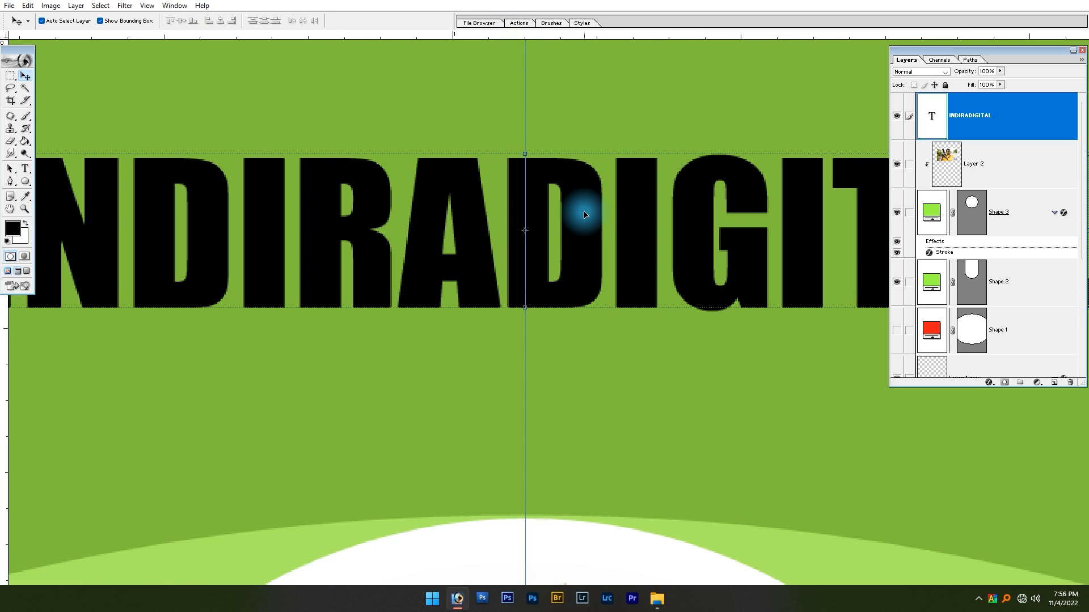
Remove the vertical guide and move the INDIRADIGITAL text slightly down toward the photo circle
key("ctrl+0")
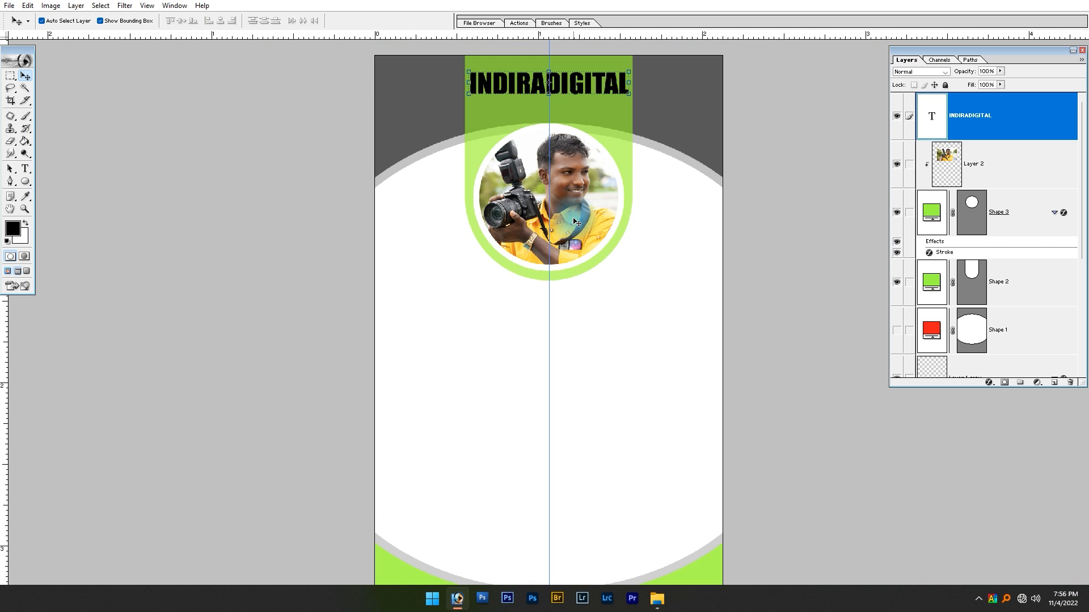
key("ctrl+a")
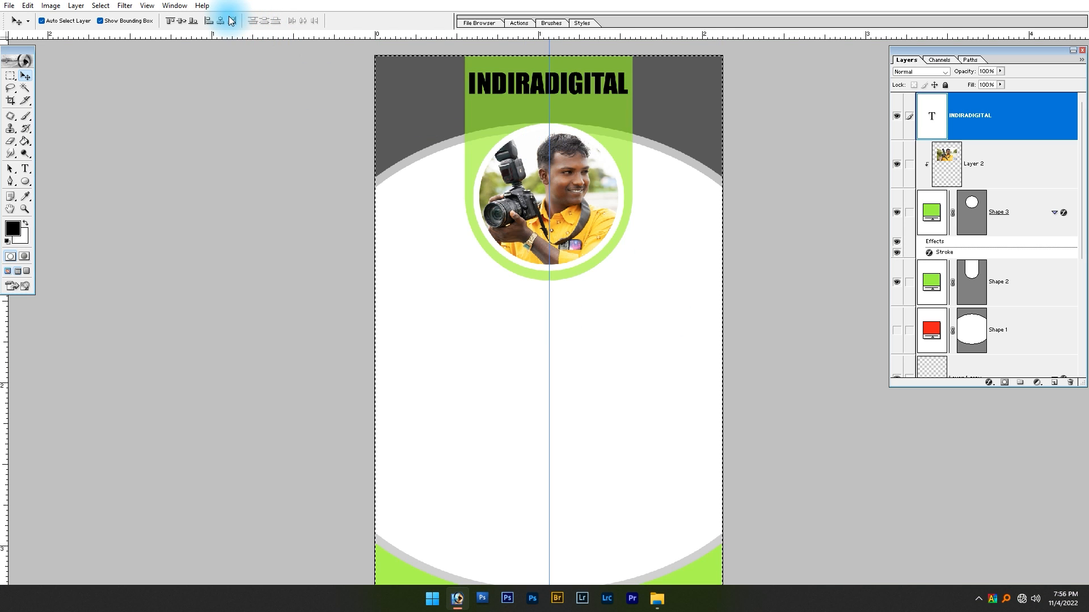
key("ctrl+d")
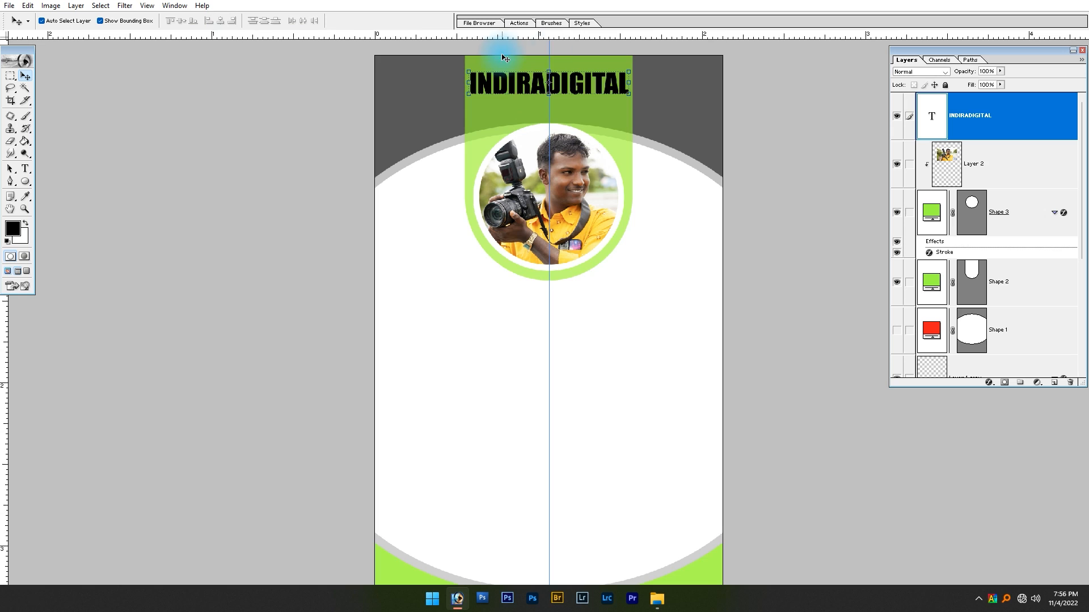
left_click(623, 354)
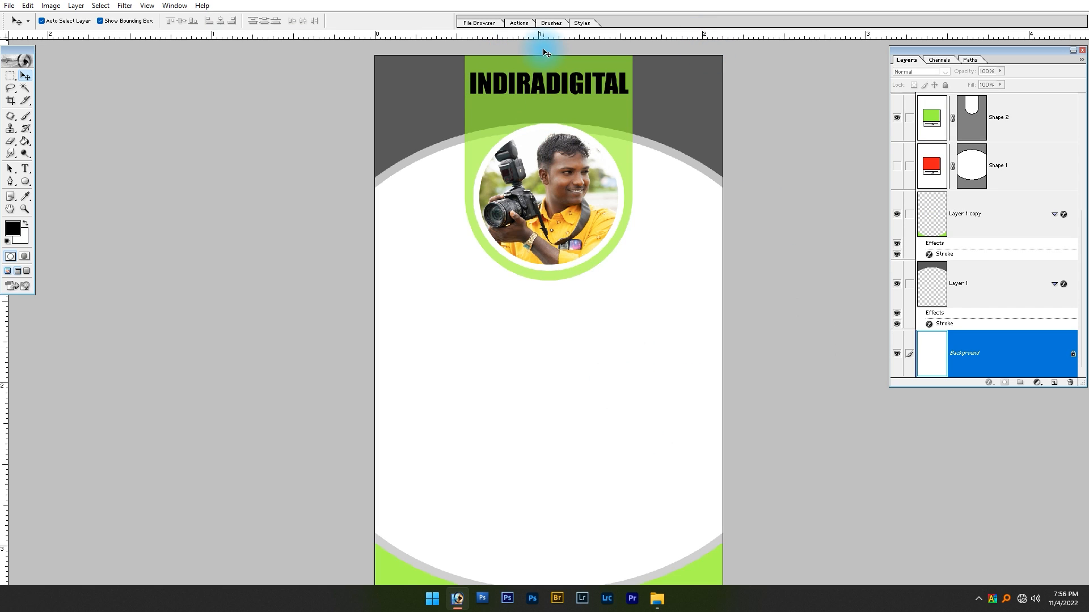
left_click(539, 79)
left_click_drag(540, 85, 541, 97)
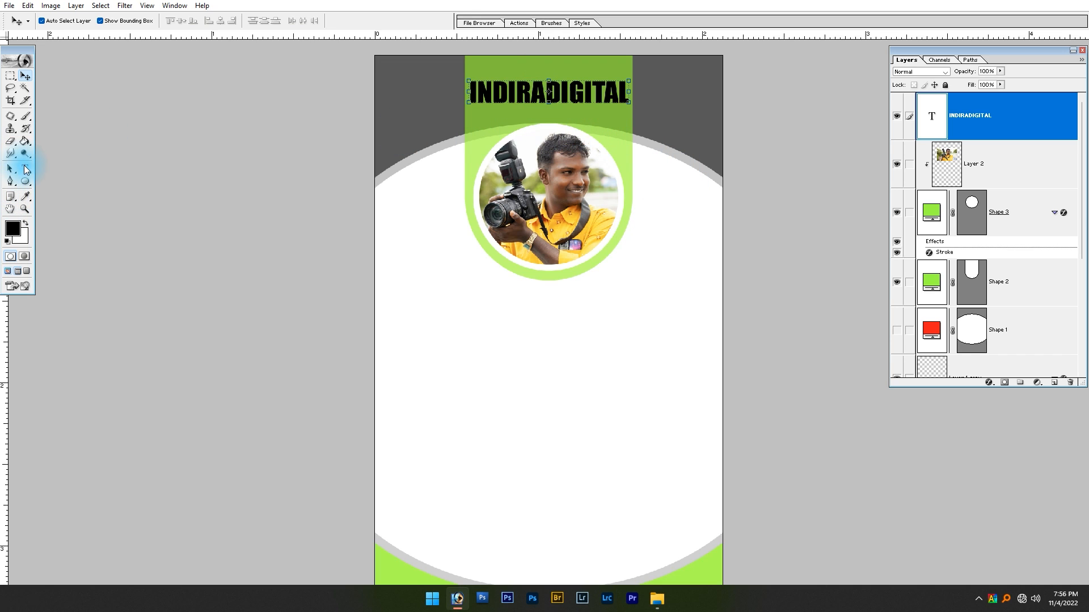
Insert a space to make the title read INDIRA DIGITAL and center it horizontally on the card
left_click(25, 169)
left_click(545, 91)
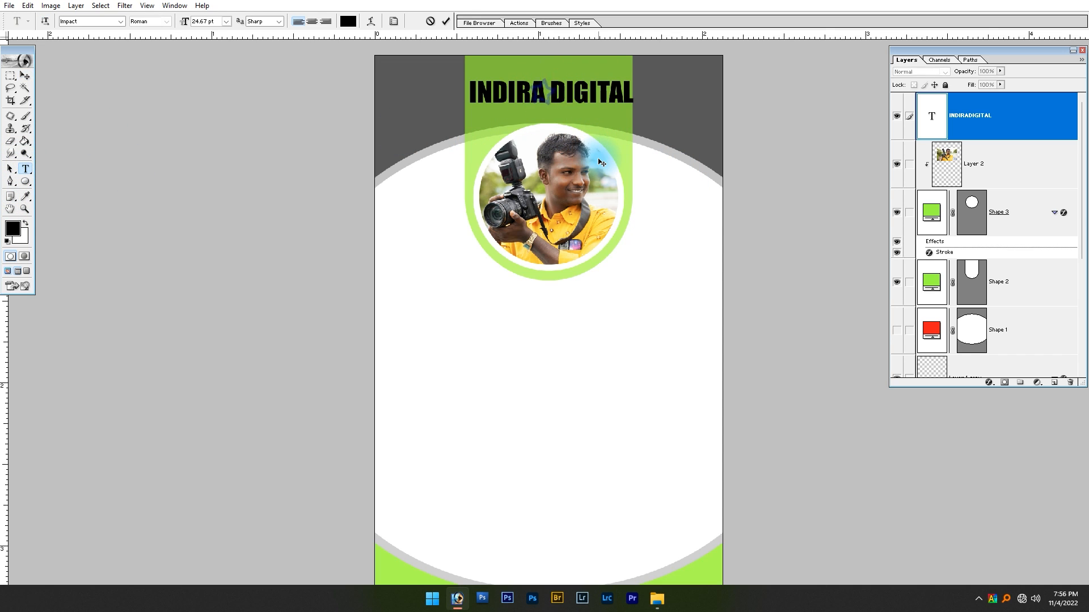
key("ctrl+Return")
left_click(24, 77)
key("ctrl+a")
left_click(224, 21)
key("ctrl+d")
left_click(525, 327)
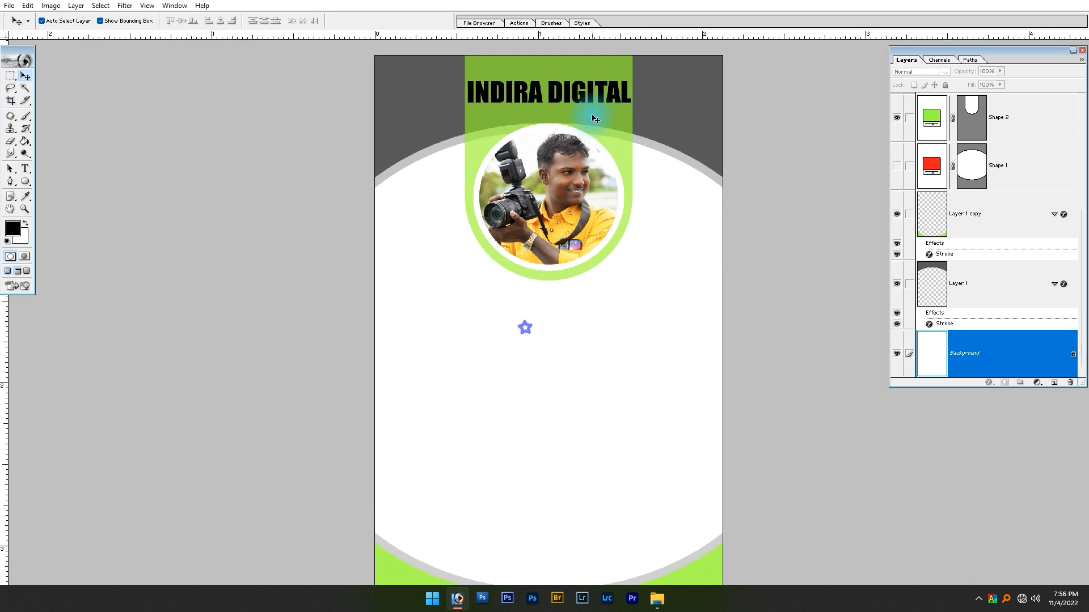
Duplicate the INDIRA DIGITAL text below the photo circle and set the copy's font to Arial, style Black
left_click_drag(584, 97, 607, 307)
left_click(22, 171)
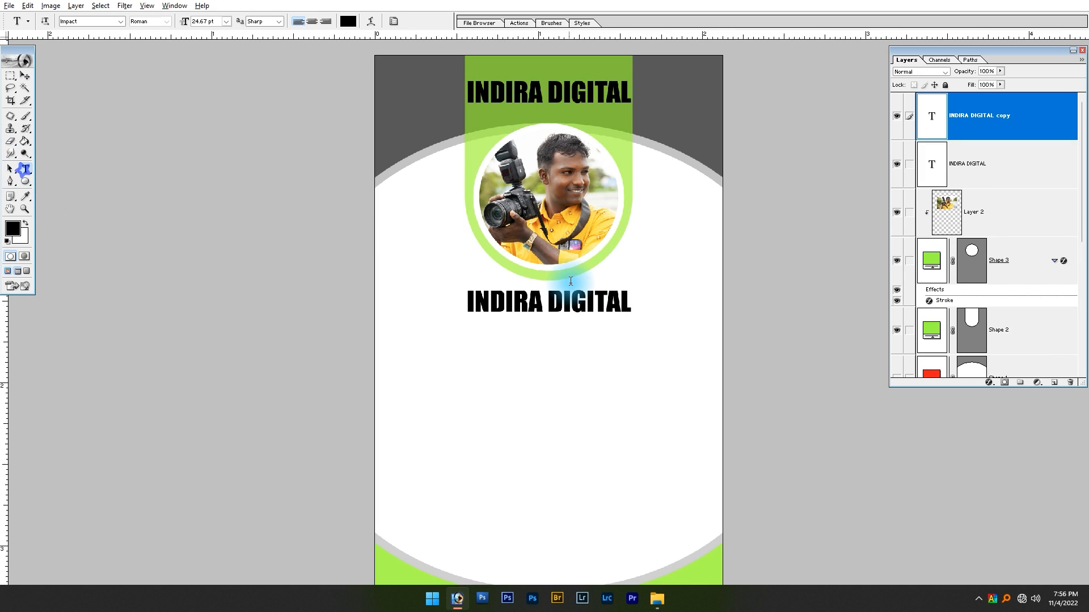
triple_click(564, 307)
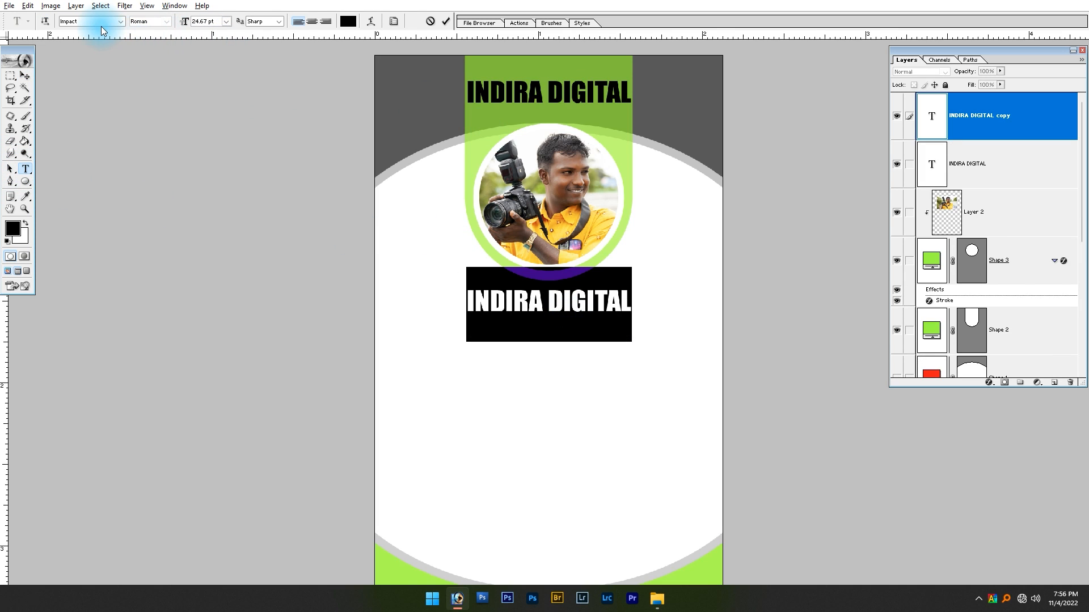
type("Arial")
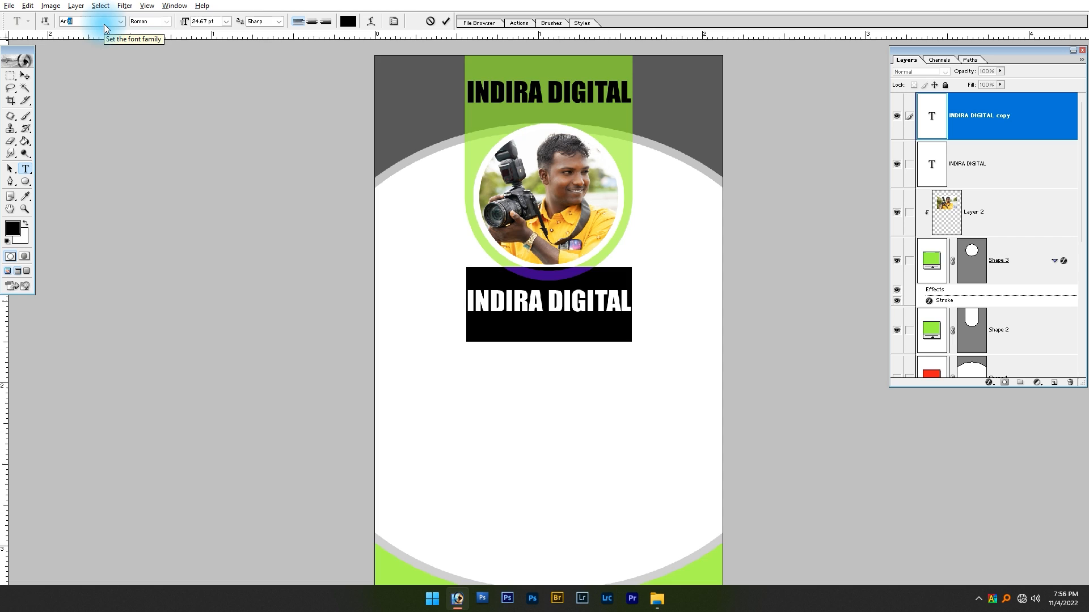
key("Return")
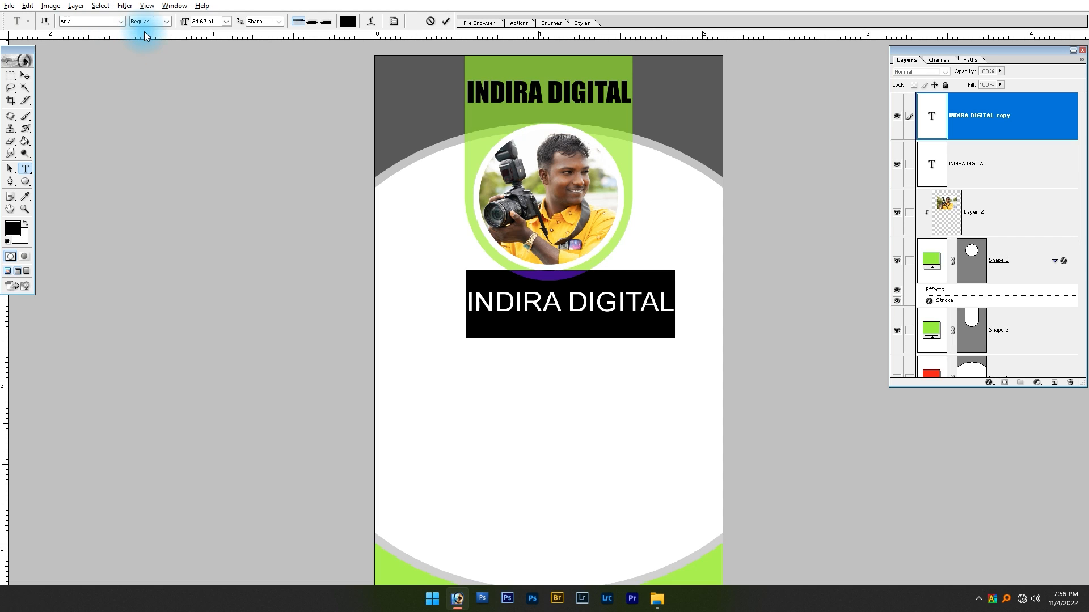
left_click(166, 22)
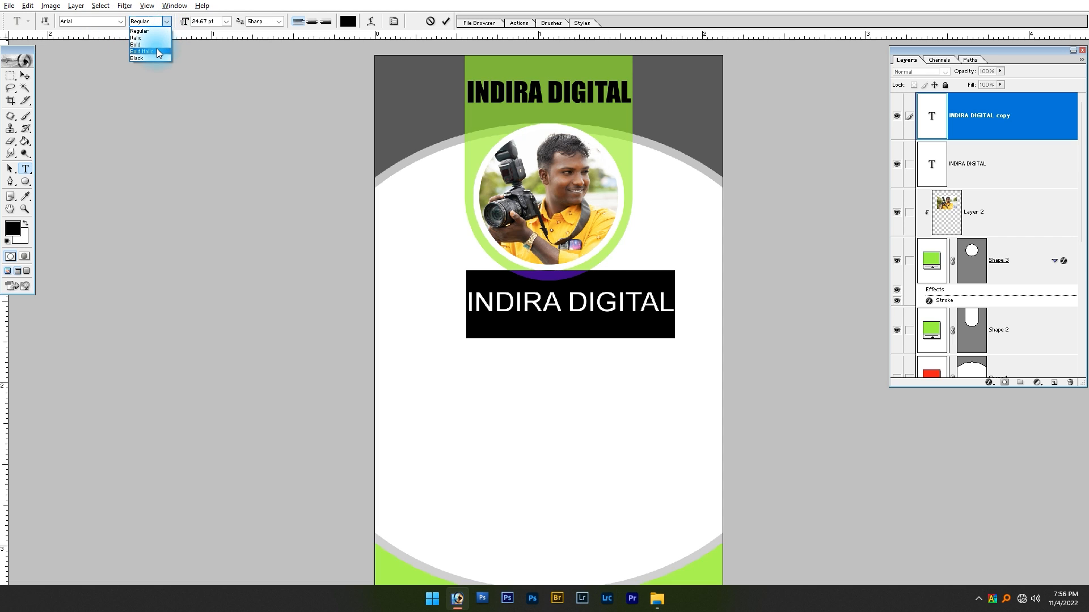
left_click(146, 57)
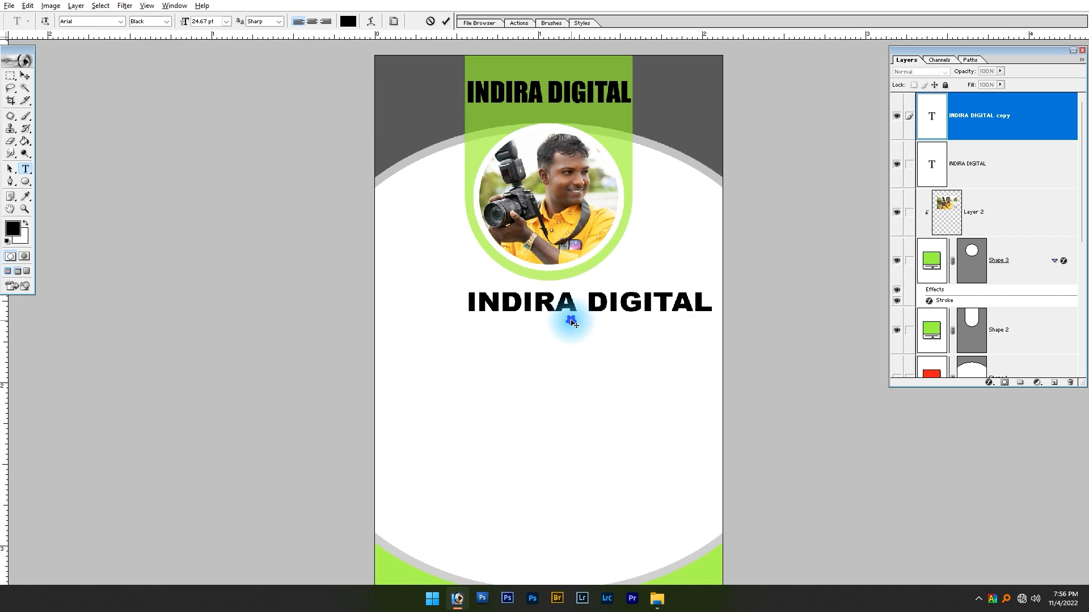
Replace the copied text with the photographer's name in capitals and center it horizontally on the card
type("S>")
key("BackSpace")
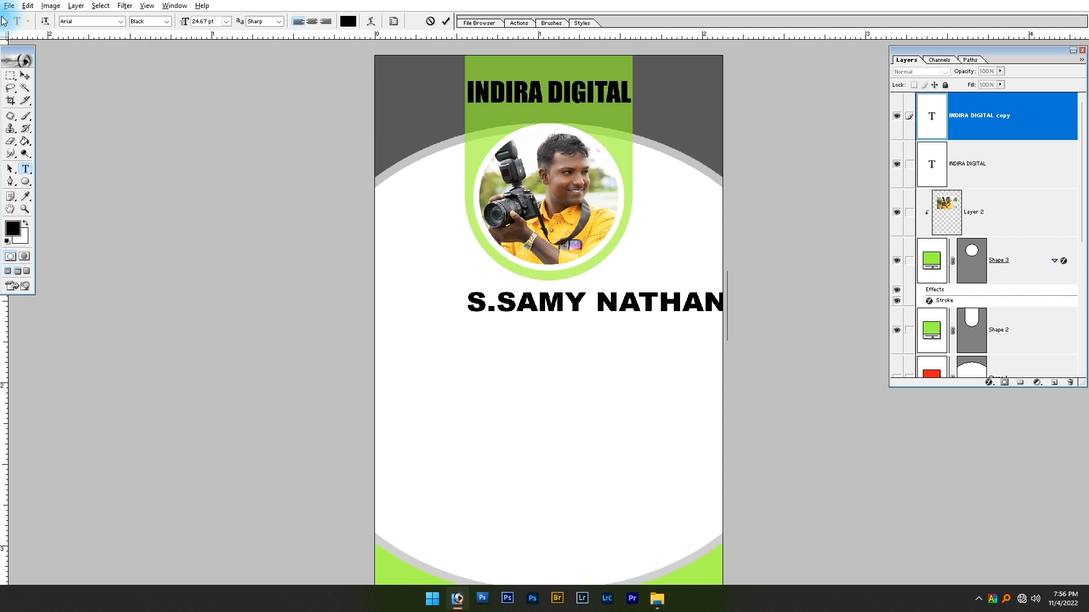
left_click(25, 76)
key("ctrl+a")
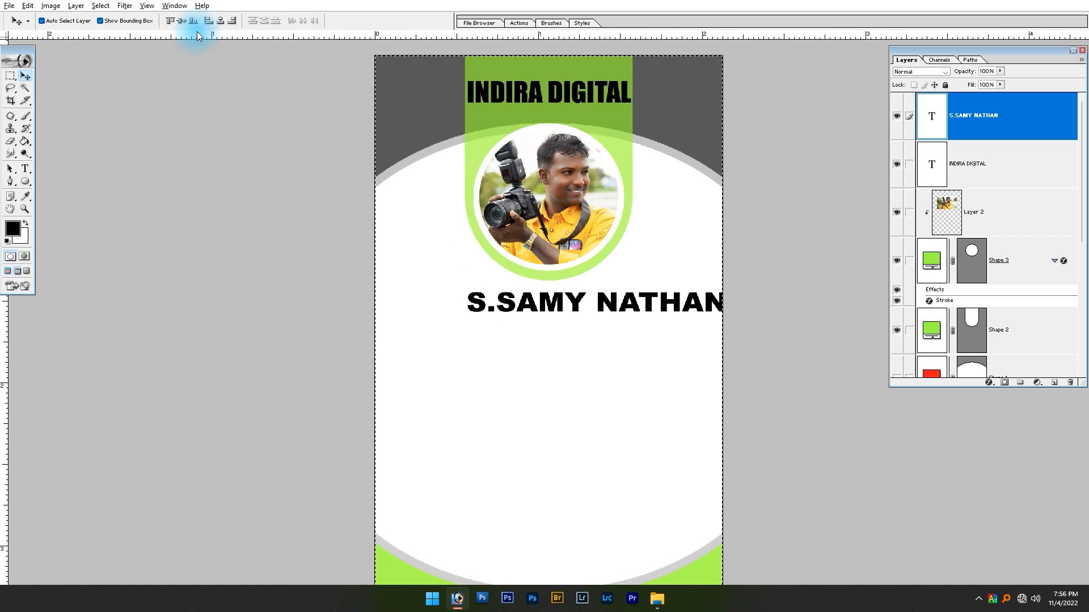
left_click(221, 21)
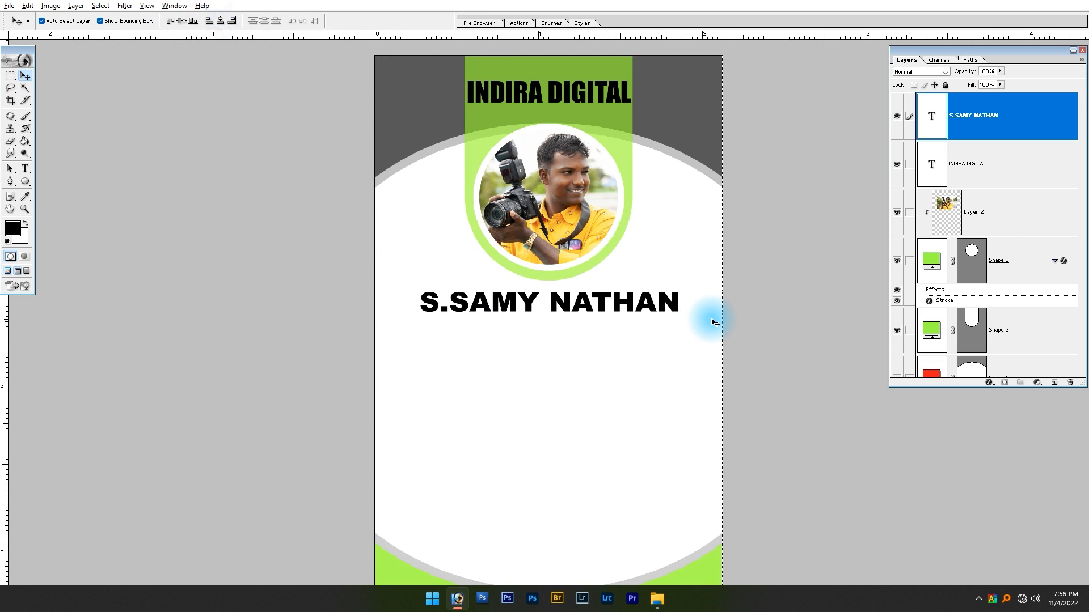
Scale the name text down about its center to roughly the green holder's width and nudge it up toward the photo circle
left_click_drag(678, 311, 648, 313)
key("Return")
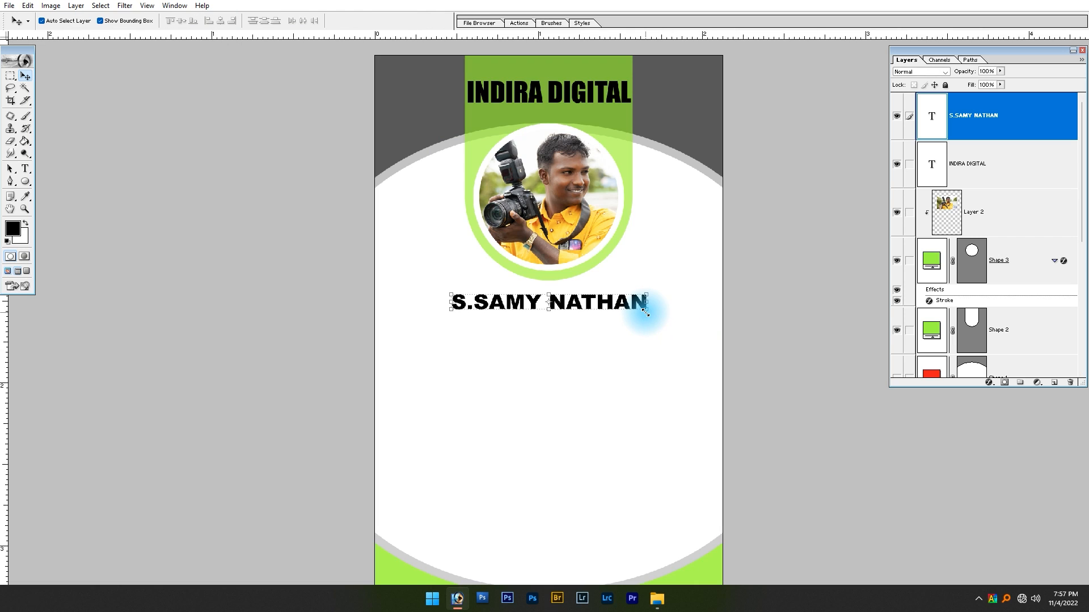
key("shift+Up")
key("shift+Up")
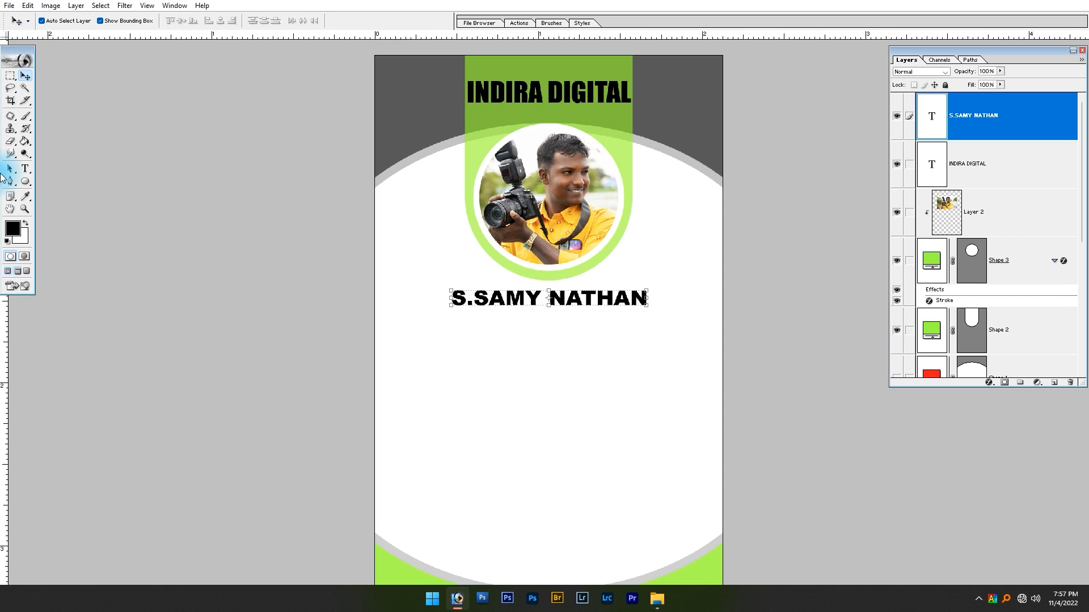
left_click(28, 171)
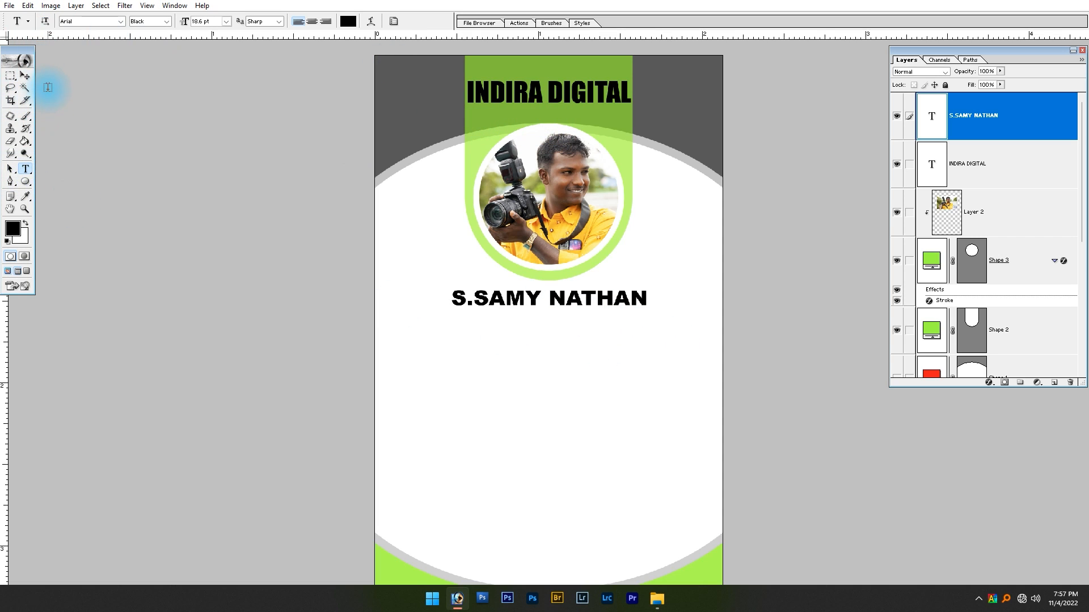
left_click(24, 76)
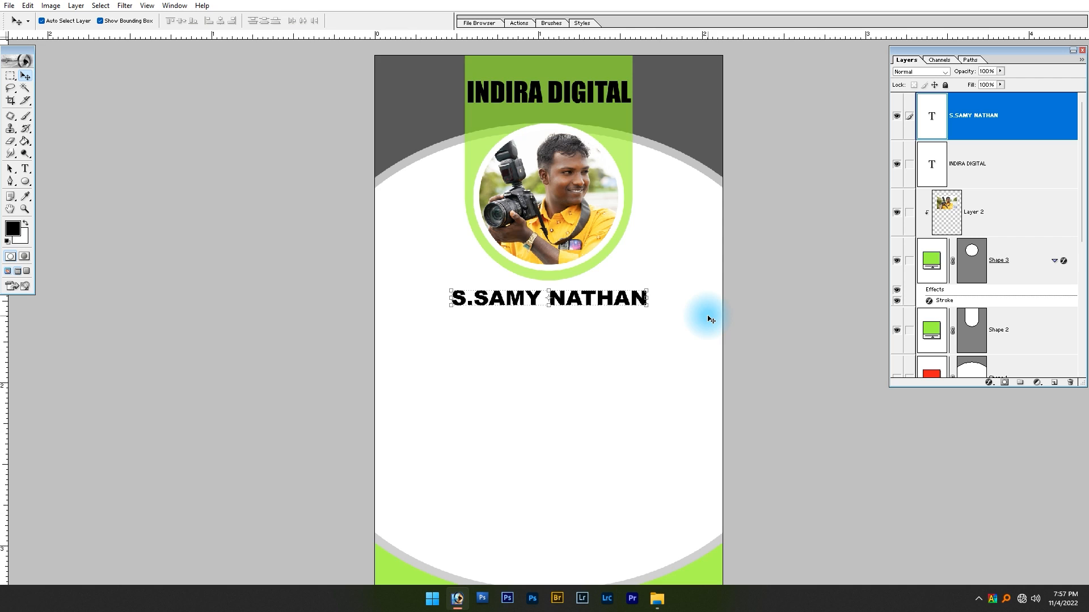
left_click_drag(647, 305, 637, 293)
key("ctrl+z")
key("Return")
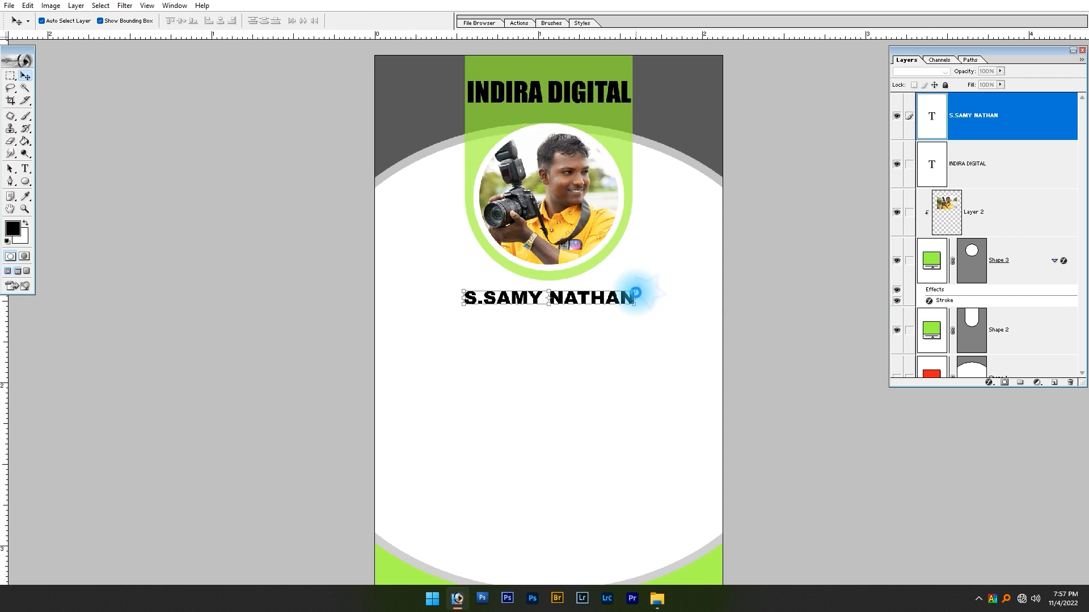
Add a second line reading Photographer beneath the name in the same text layer
left_click(683, 361)
left_click_drag(300, 167, 784, 380)
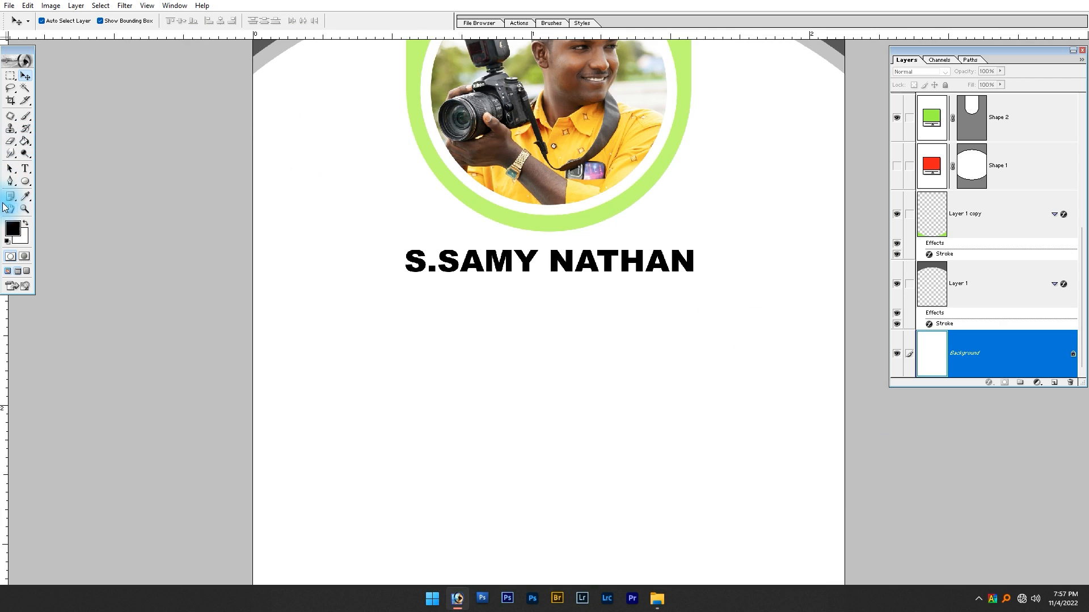
left_click(25, 170)
left_click(692, 274)
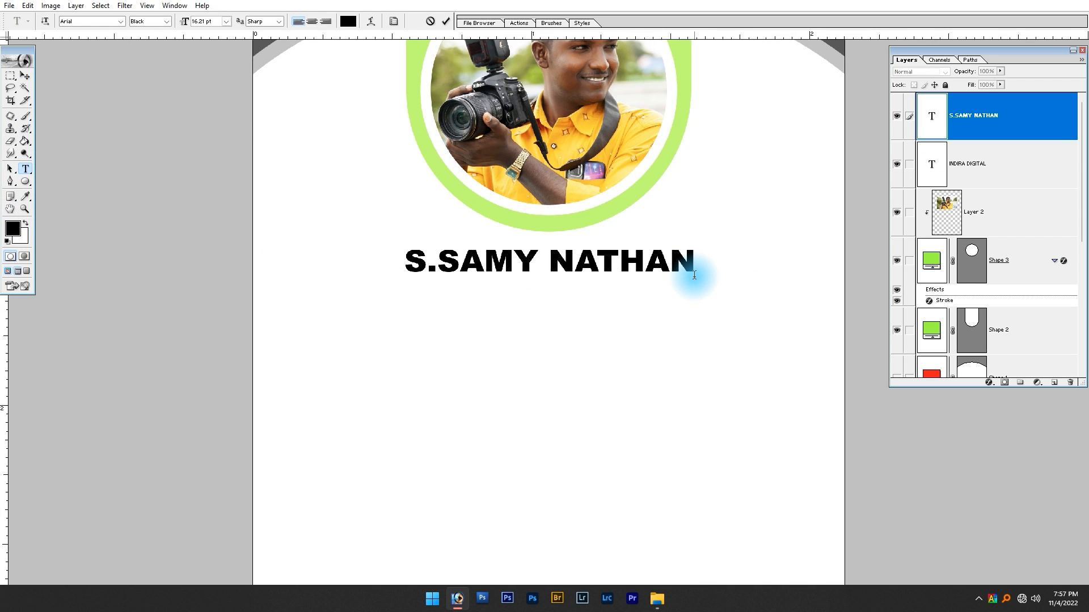
key("Return")
type("Photographer")
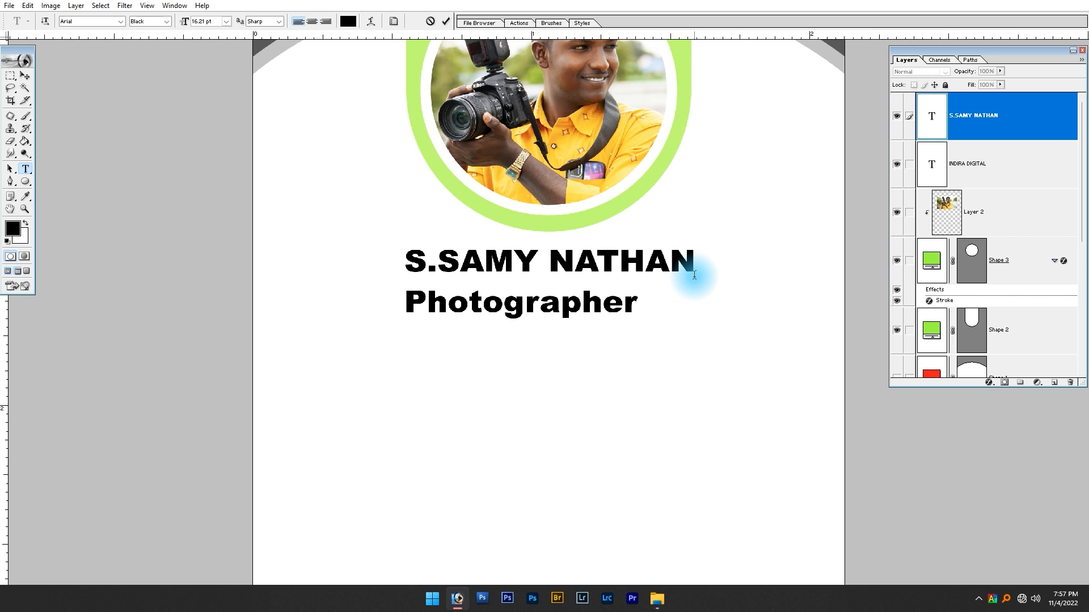
Center-align the name and Photographer lines and move the text block back under the photo circle
key("ctrl+a")
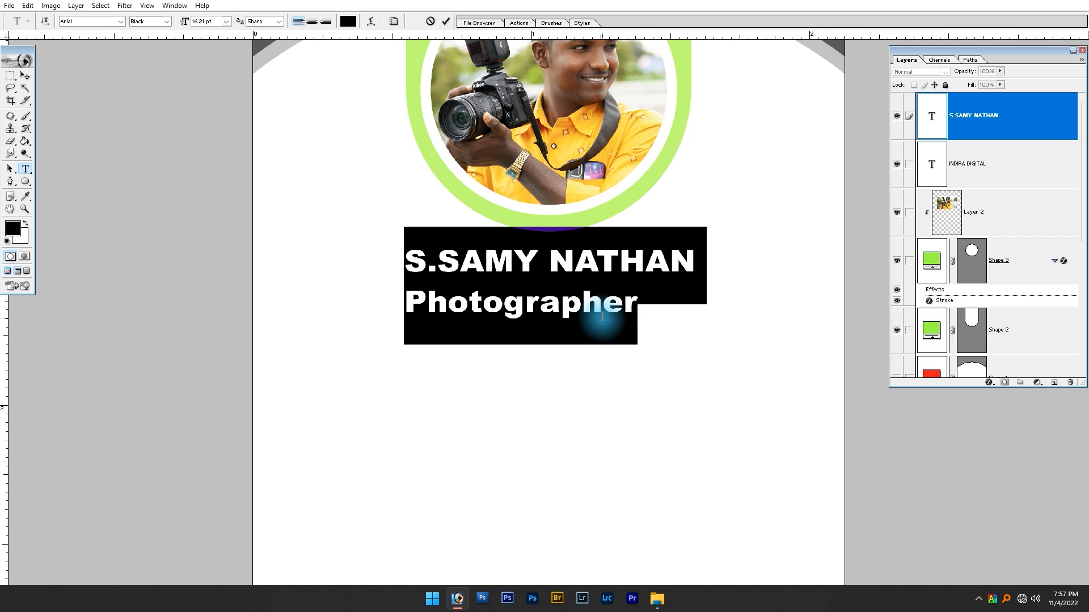
left_click_drag(404, 309, 644, 311)
left_click(315, 23)
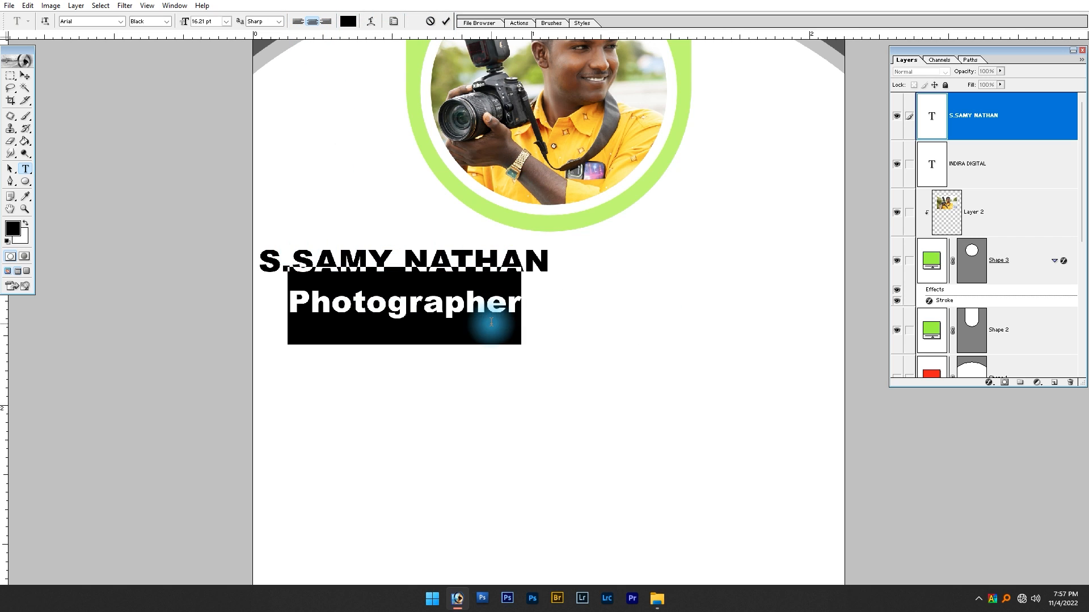
left_click(25, 76)
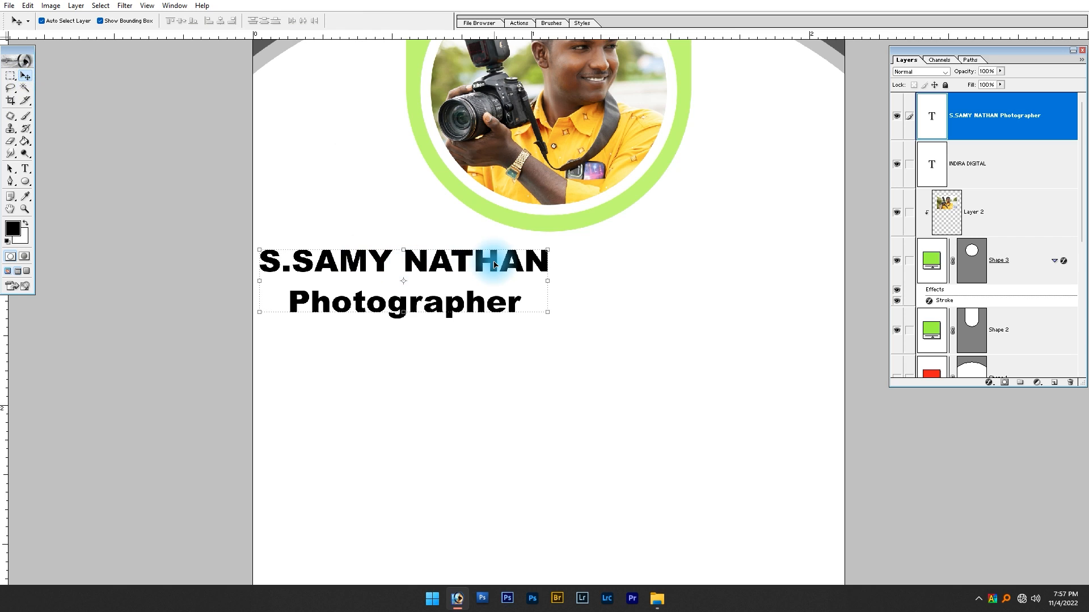
left_click_drag(431, 291, 602, 304)
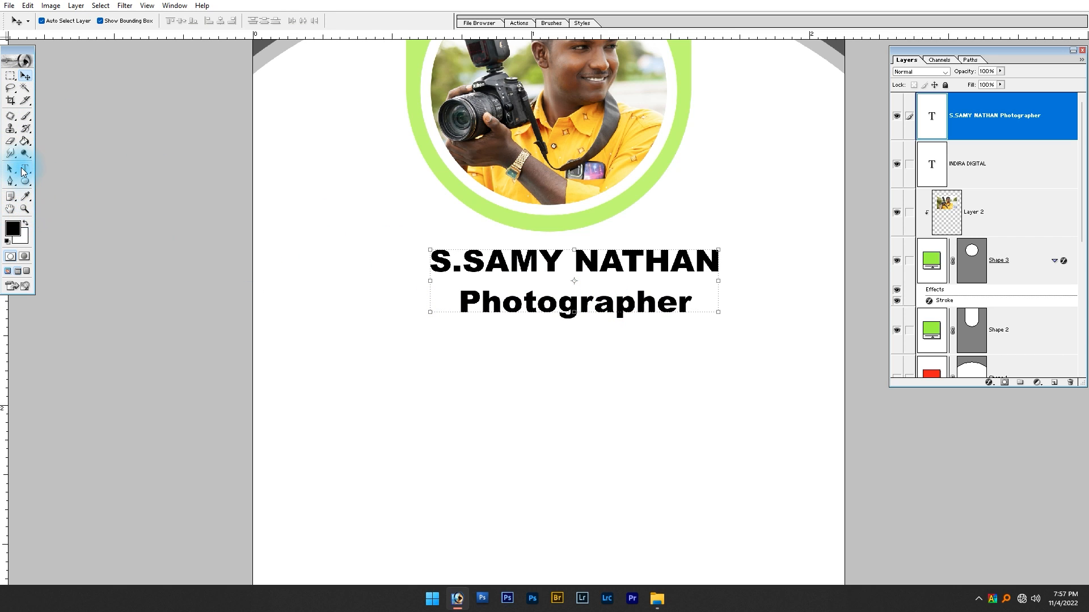
Set only the Photographer line to Arial Bold and reduce its font size below that of the name
left_click(25, 169)
left_click_drag(463, 300, 593, 307)
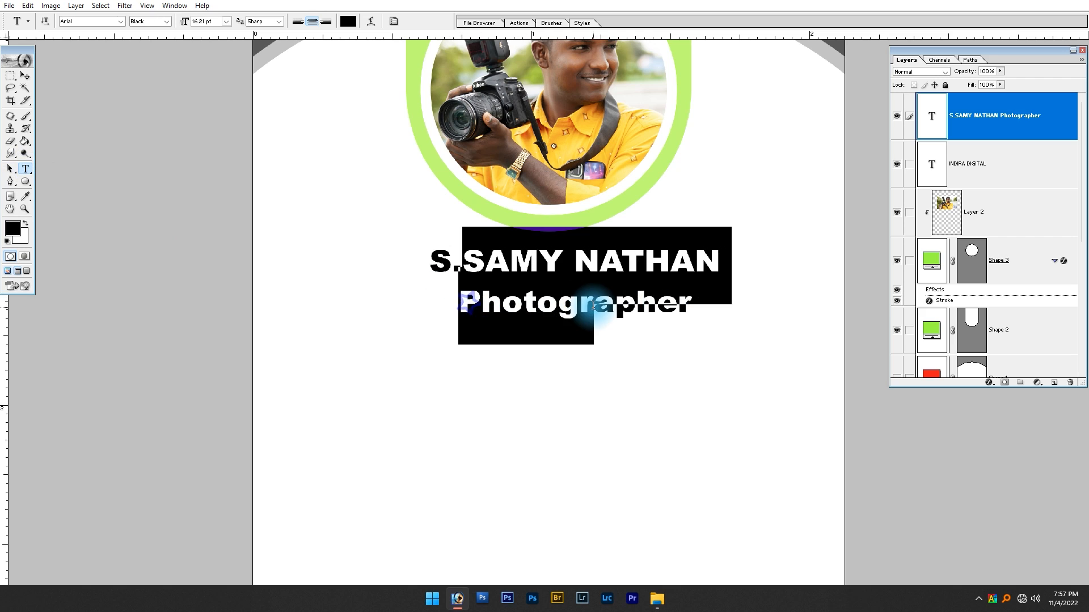
left_click(463, 289)
key("ctrl+a")
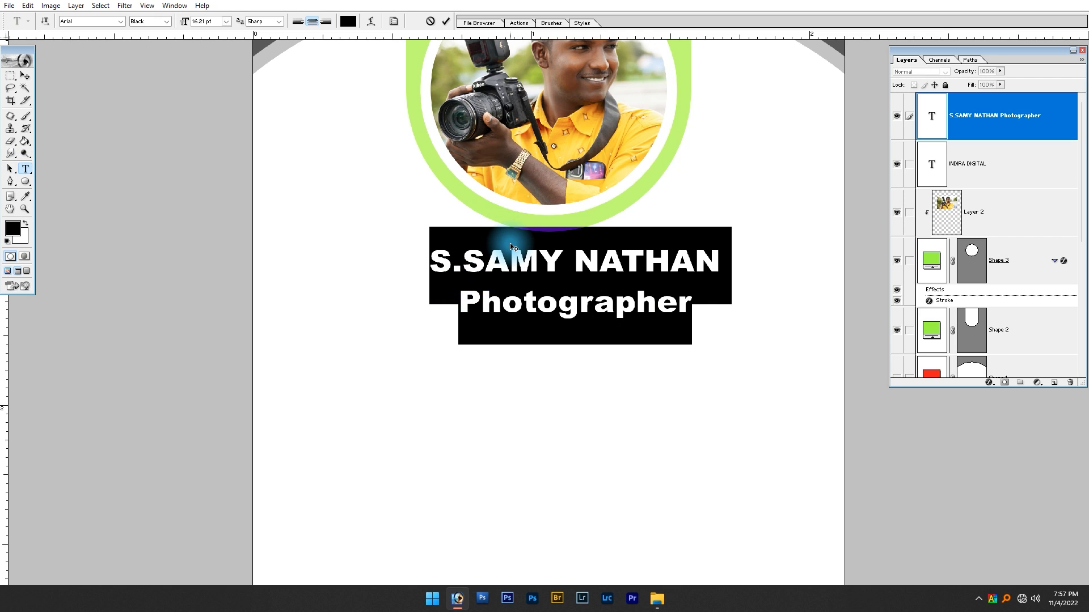
left_click_drag(463, 302, 634, 307)
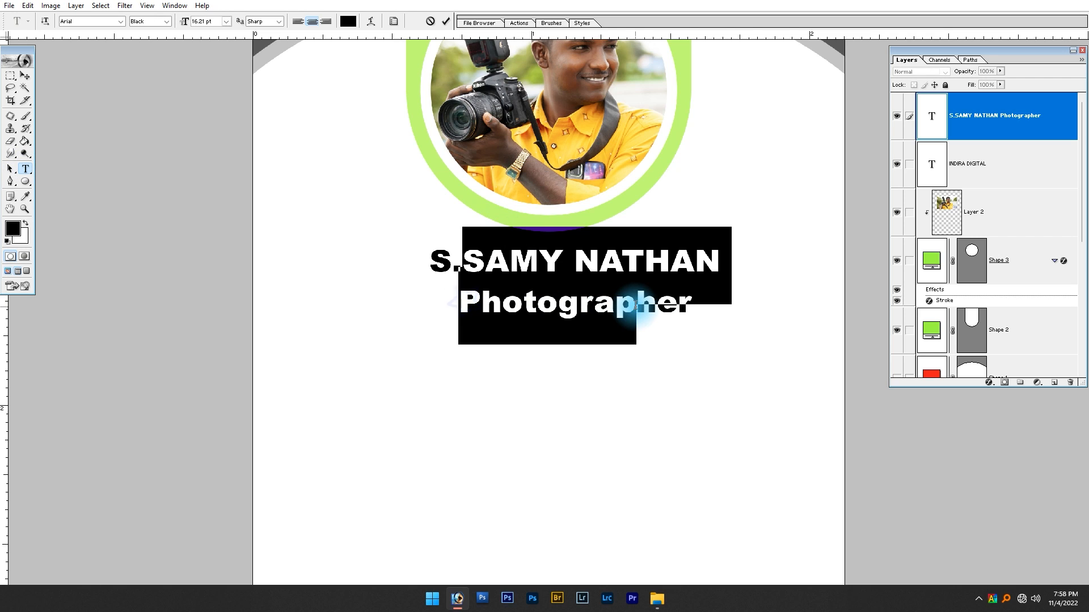
left_click(454, 289)
double_click(459, 301)
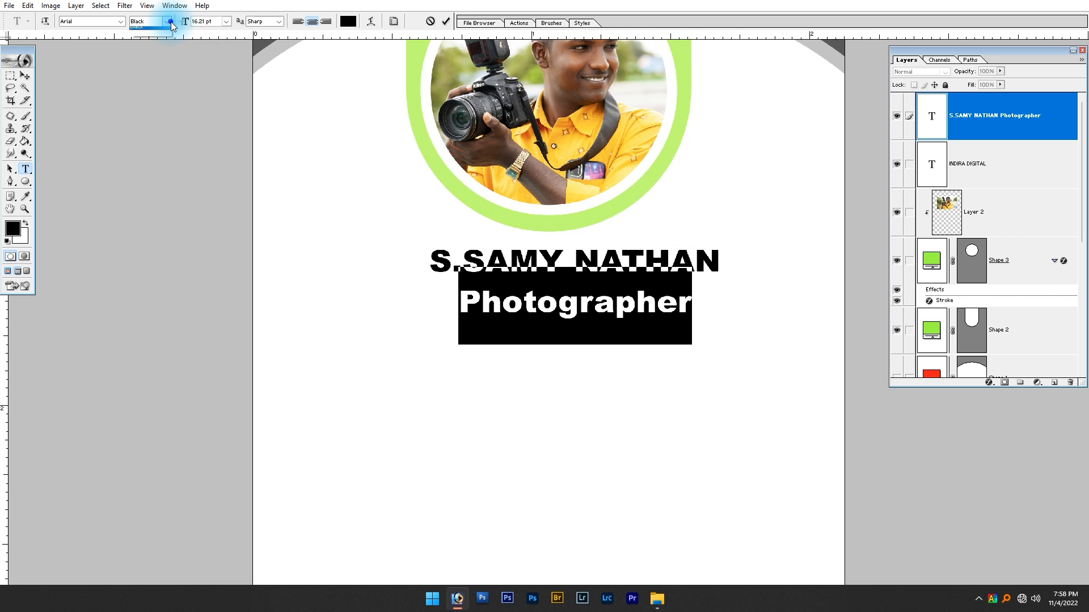
left_click(156, 36)
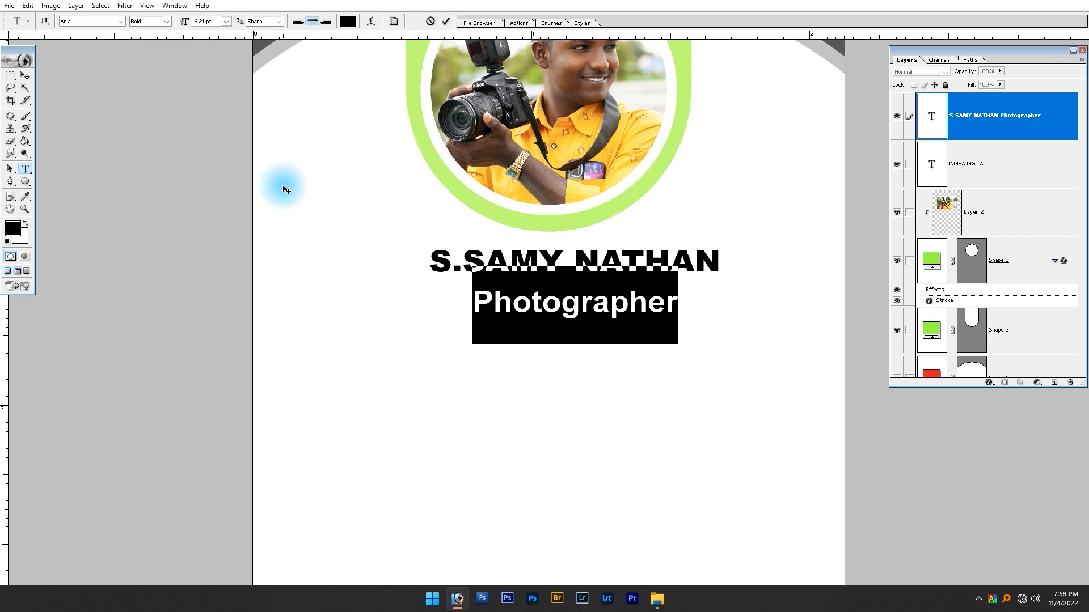
key("ctrl+shift+comma")
key("ctrl+shift+comma")
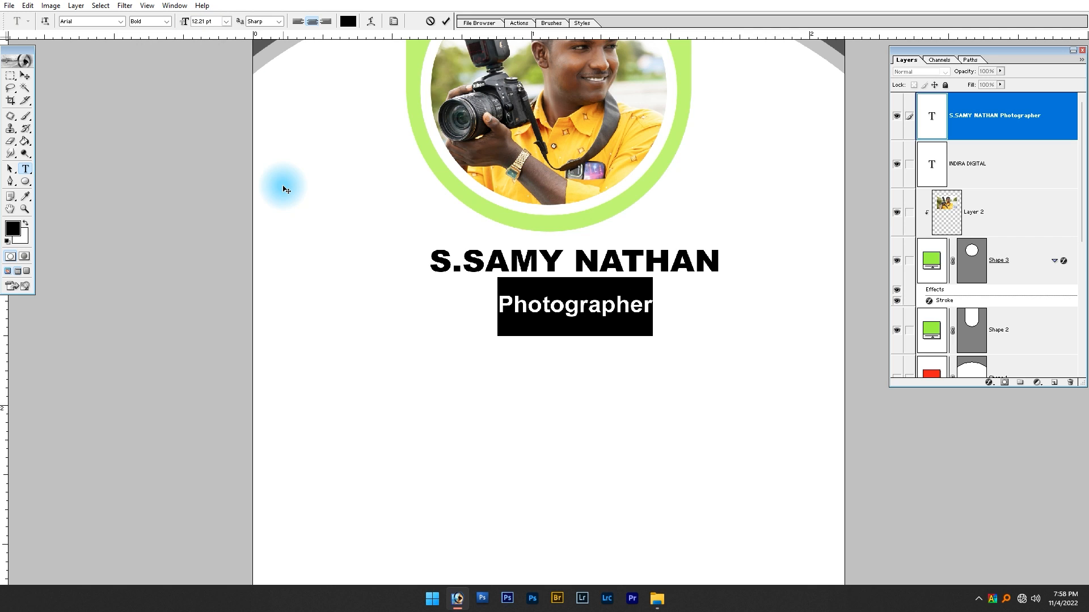
left_click(25, 75)
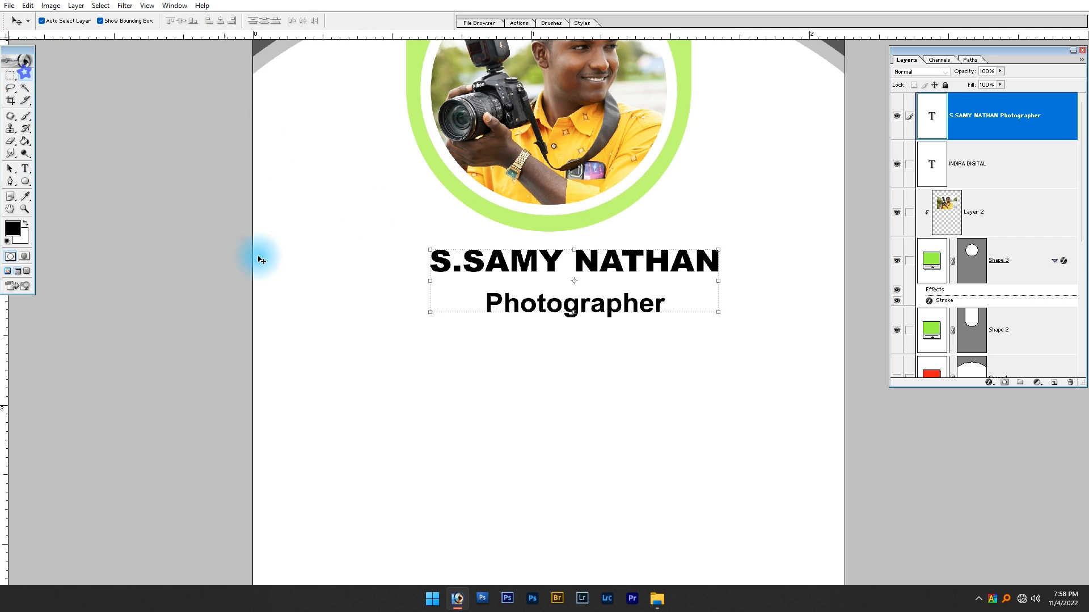
Center the name and Photographer text block horizontally on the card
key("ctrl+a")
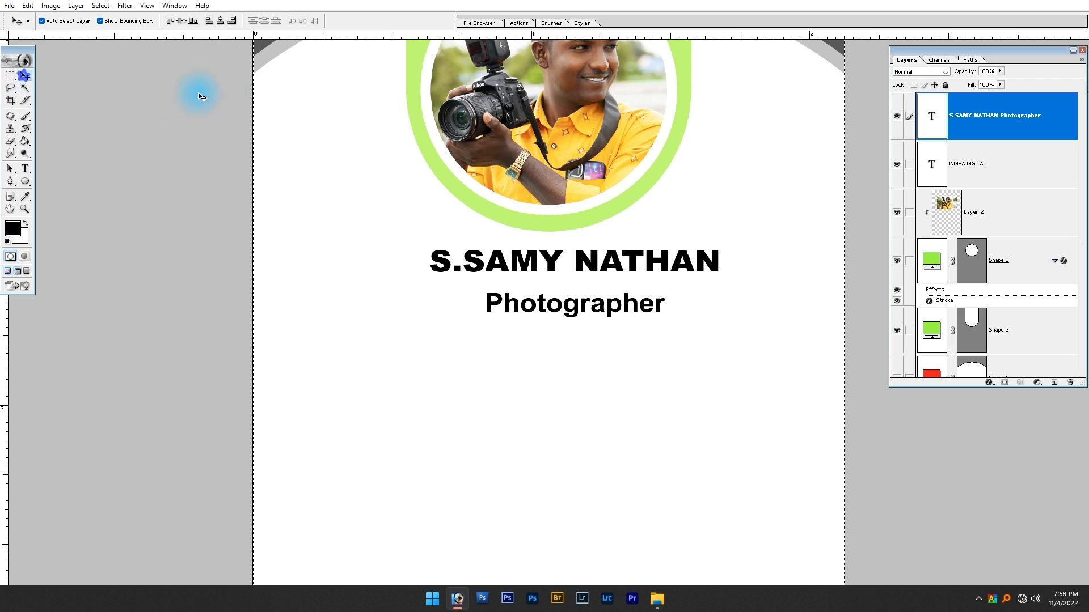
left_click(220, 20)
key("ctrl+d")
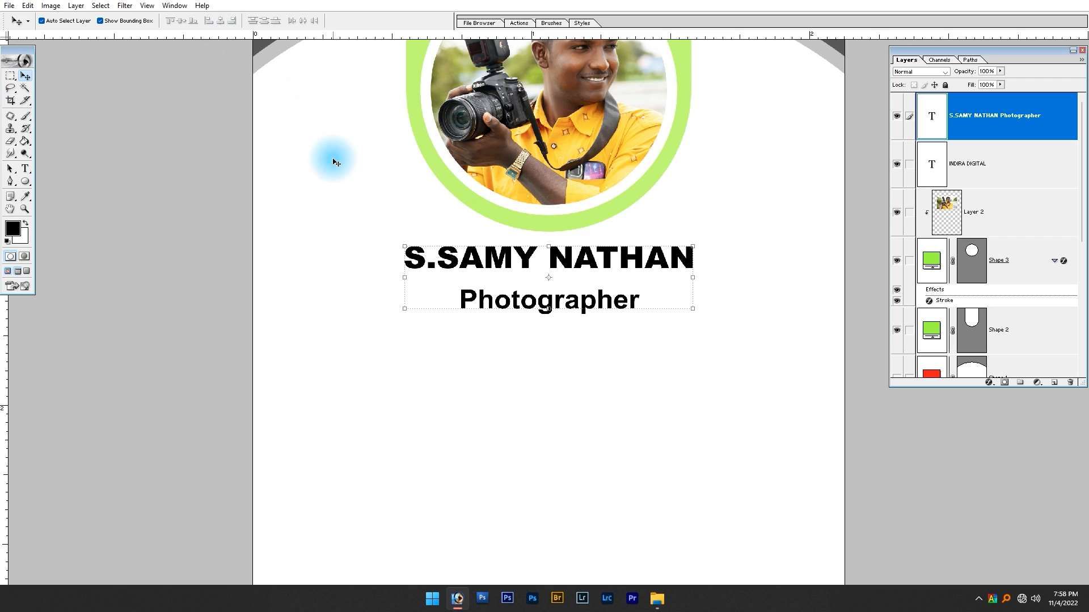
key("ctrl+minus")
left_click(663, 399)
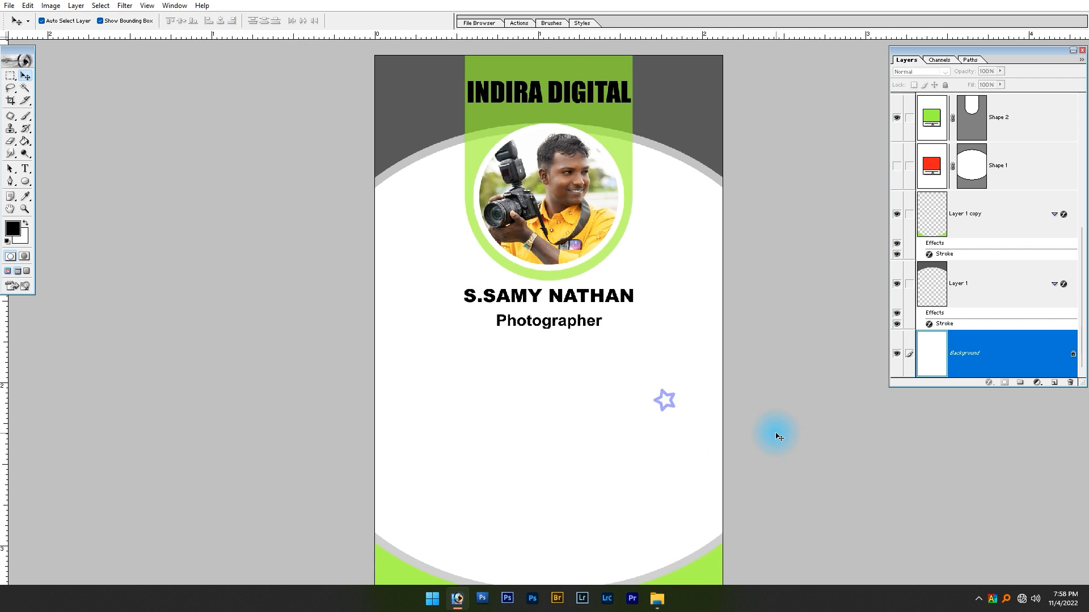
Preview the finished ID CARD file in the Editing folder and open it in Photoshop
key("alt+Tab")
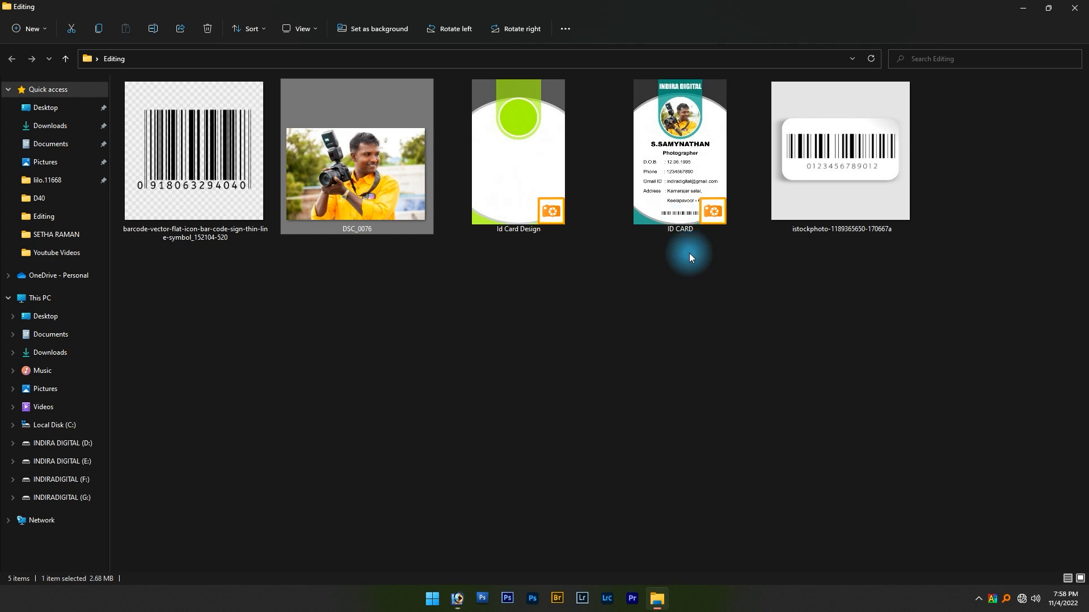
double_click(699, 187)
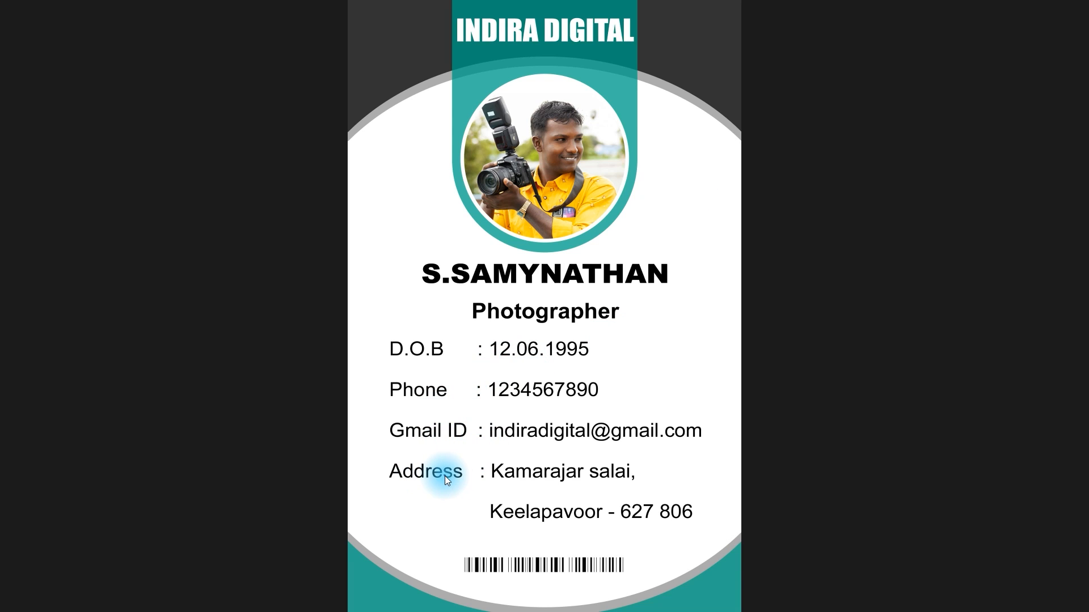
key("Escape")
left_click_drag(688, 280, 390, 5)
key("alt+Tab")
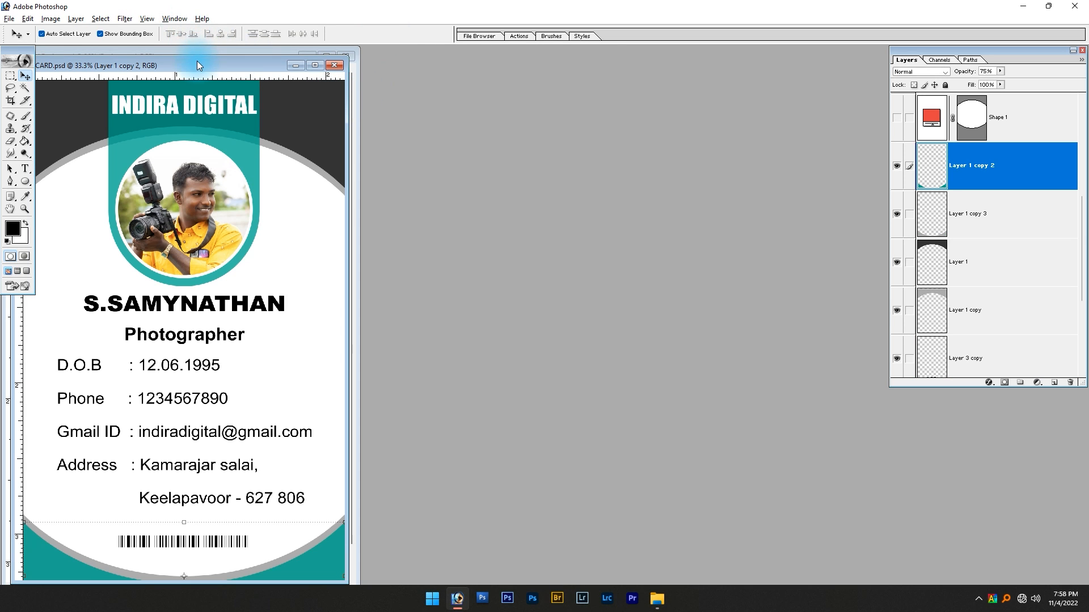
Copy the text block with the D.O.B, Phone, Gmail ID and Address lines from ID CARD.psd into the new card design
left_click_drag(197, 60, 667, 77)
left_click_drag(629, 412, 201, 399)
key("f")
key("f")
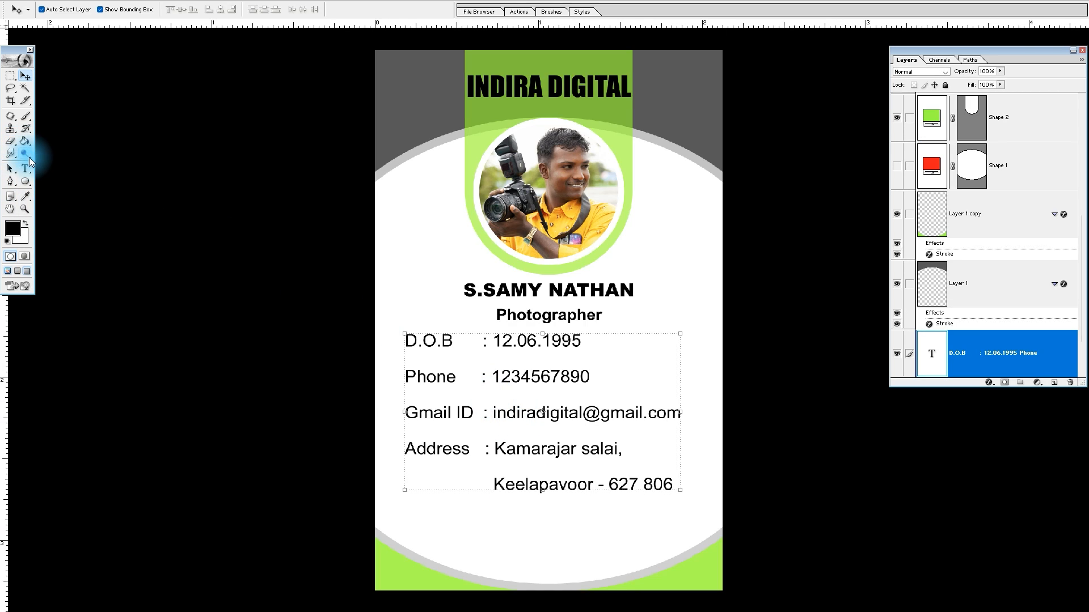
left_click(25, 168)
left_click(448, 342)
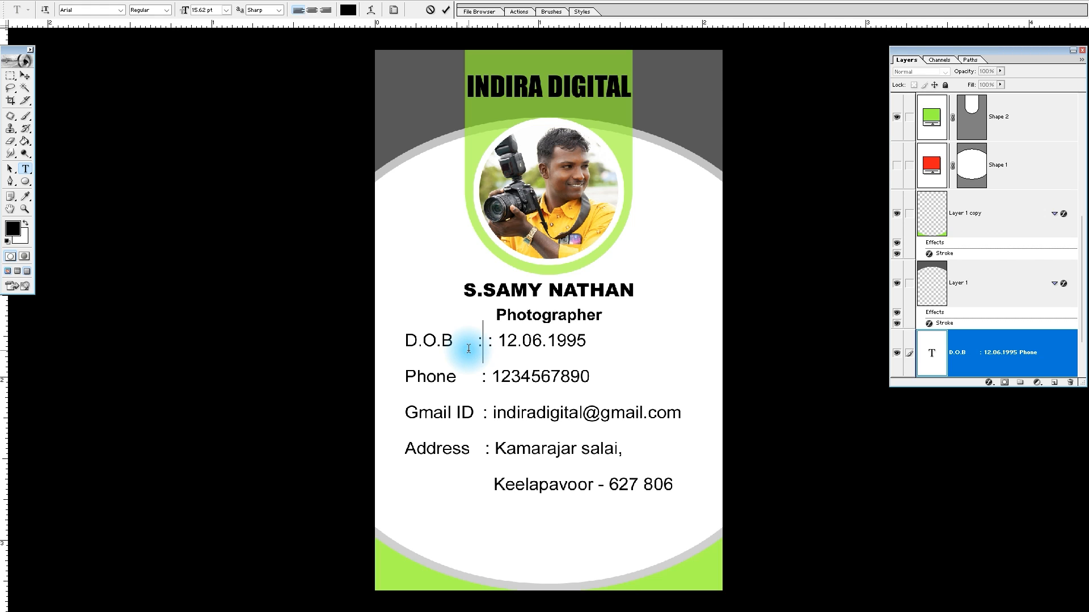
left_click(478, 342)
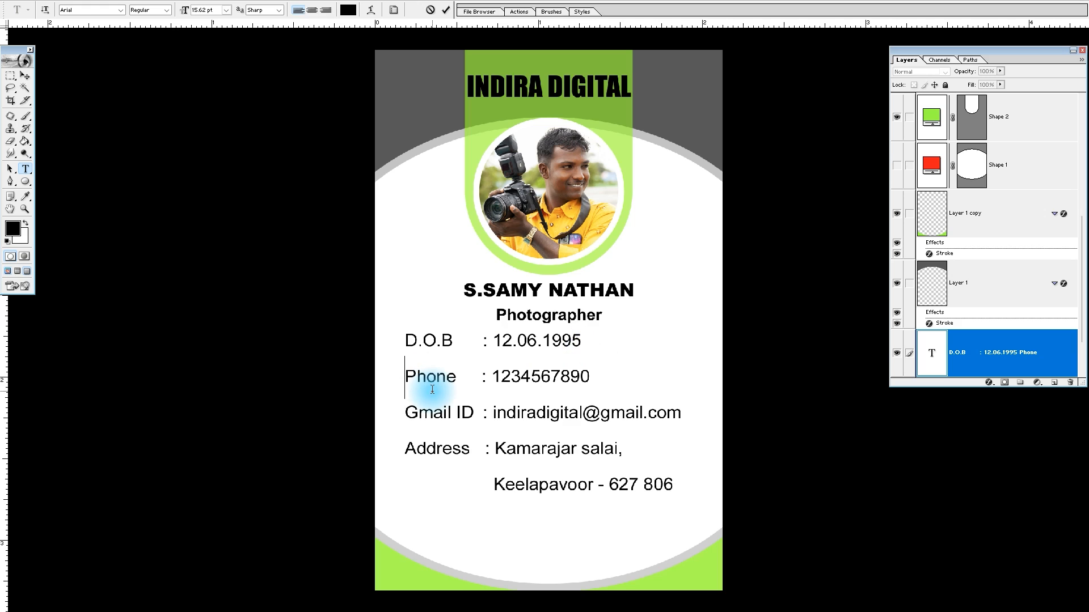
key("Return")
key("Delete")
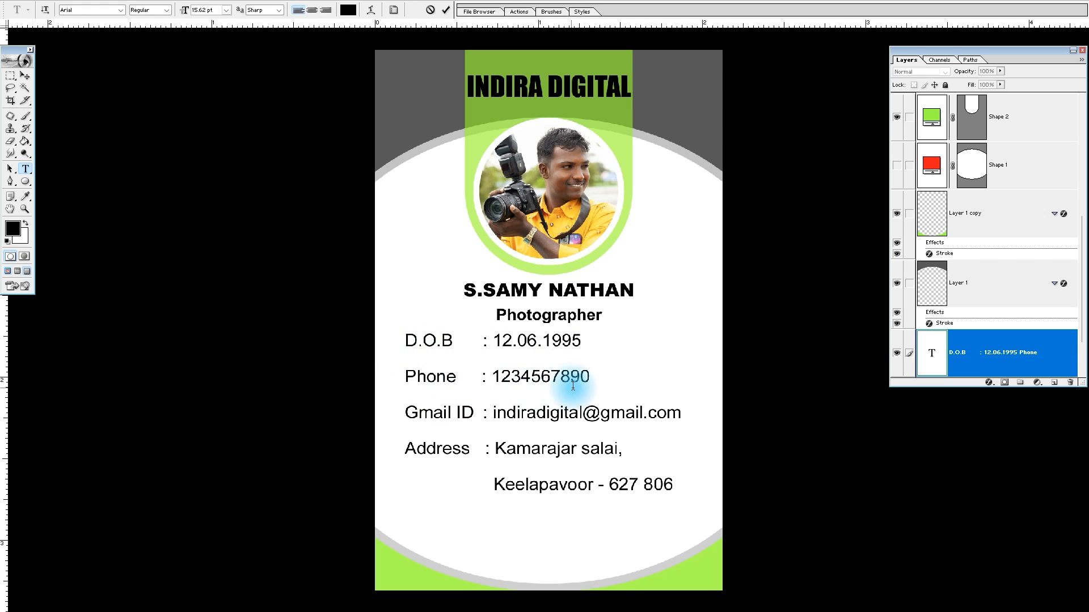
scroll(904, 318, "down", 1)
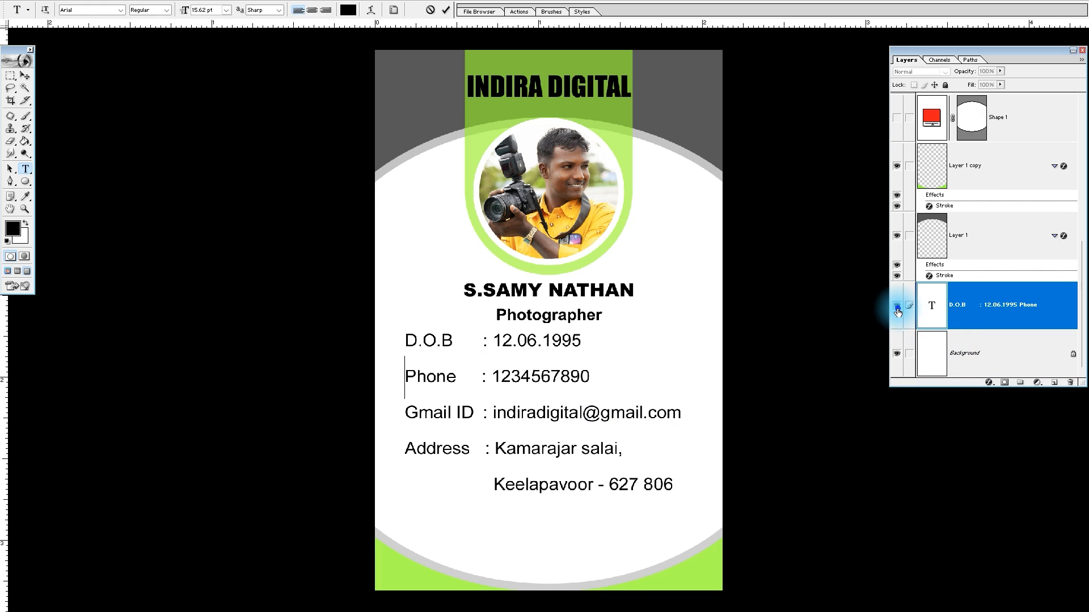
left_click(897, 310)
left_click(897, 309)
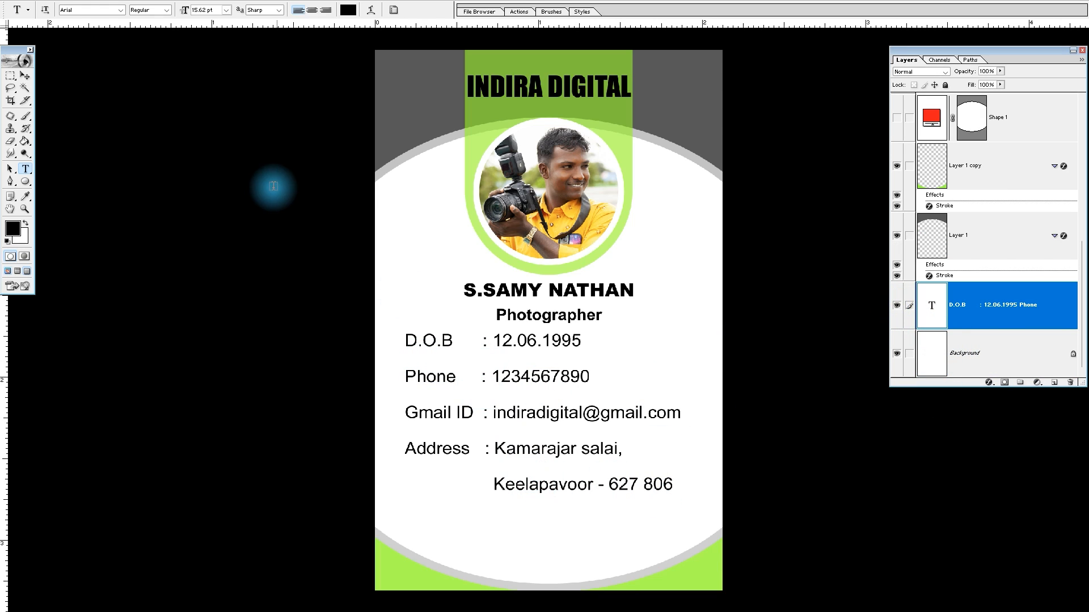
Move the details text block down below the Photographer line, center it horizontally, and nudge it slightly right and up
left_click(25, 76)
left_click_drag(541, 425, 561, 445)
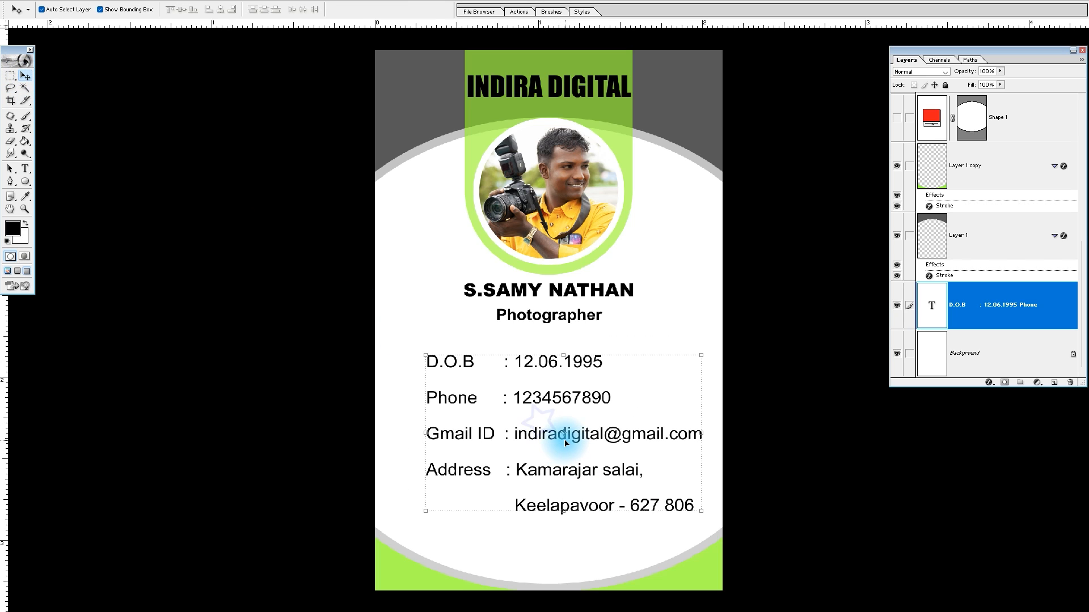
key("ctrl+a")
left_click(220, 9)
key("ctrl+d")
key("Right")
key("Right")
key("Right")
key("Right")
key("Right")
key("Right")
key("Right")
key("Right")
key("Right")
key("Right")
key("Right")
key("Right")
key("Right")
key("Right")
key("Right")
key("Right")
key("Right")
key("Right")
key("Right")
key("Right")
key("Up")
key("Up")
key("Up")
key("Up")
key("Up")
key("Up")
key("Up")
key("Up")
key("Up")
key("Up")
key("Up")
key("Up")
key("Up")
key("Up")
key("Up")
key("Up")
key("Up")
key("Up")
Check the barcode image in the Editing folder, then copy the barcode from ID CARD.psd to below the address in the new card
left_click(658, 233)
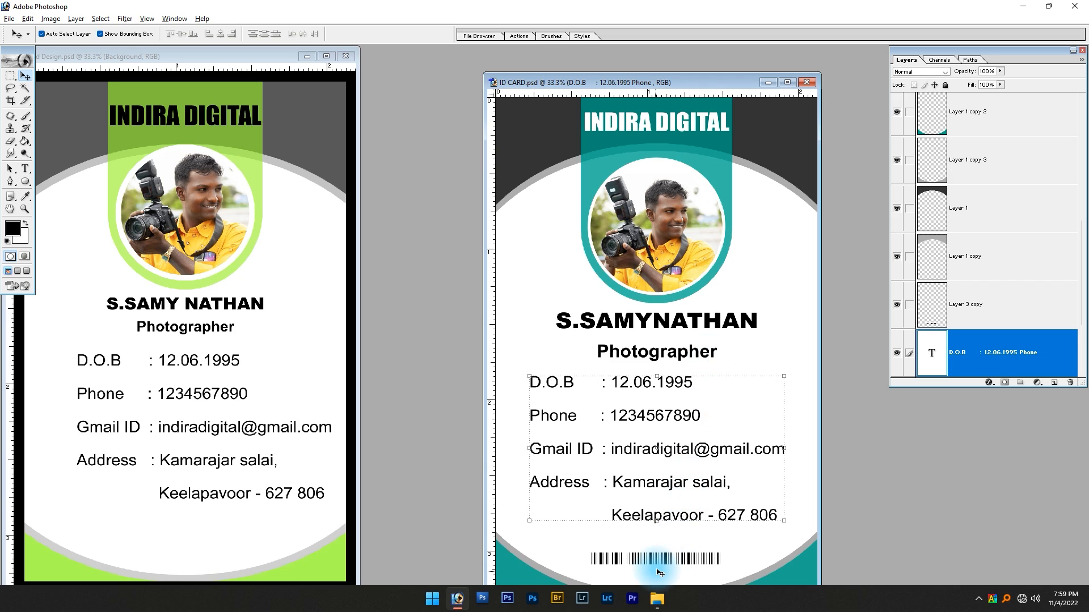
left_click(657, 598)
left_click(814, 182)
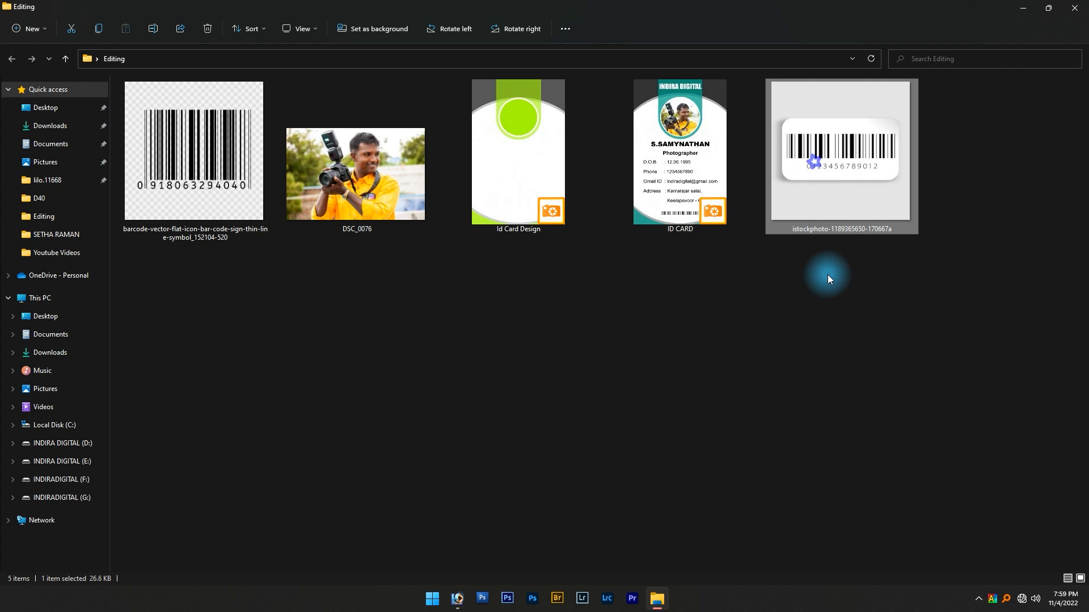
key("alt+Tab")
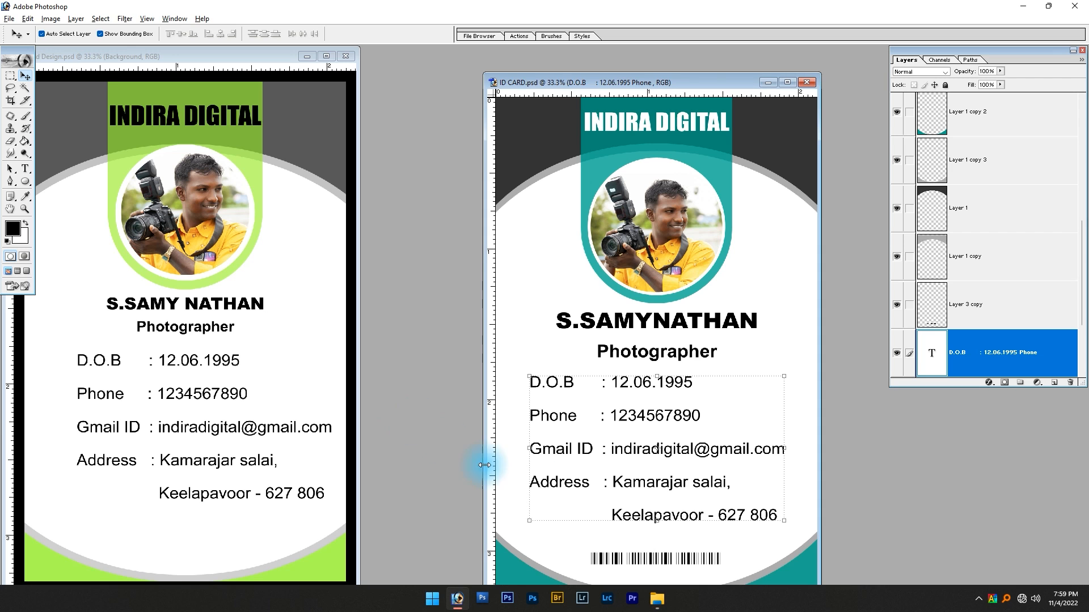
left_click_drag(629, 559, 577, 526)
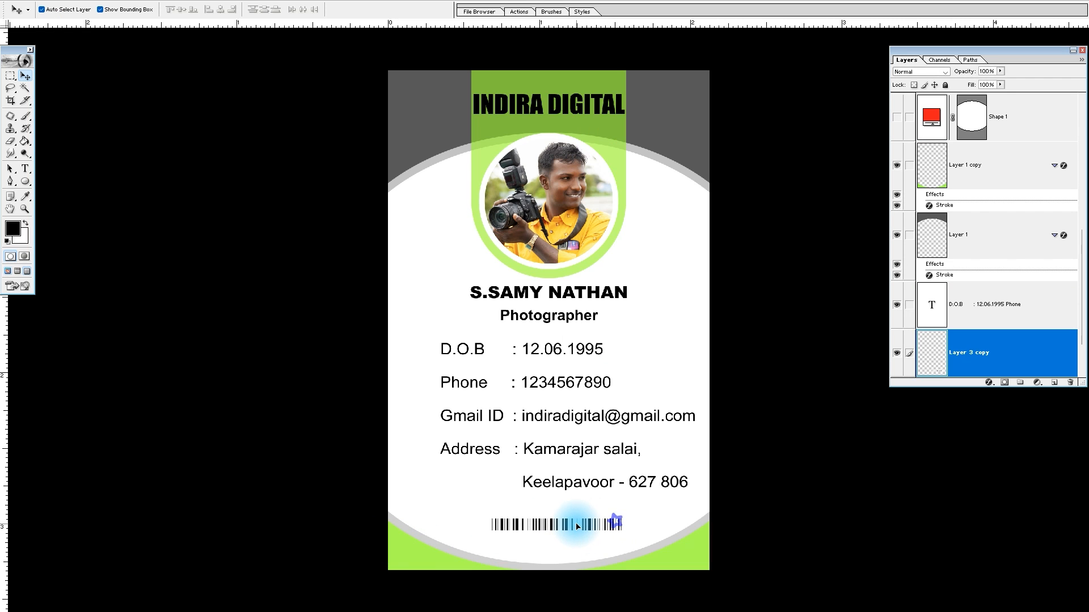
Center the barcode horizontally on the card and scale it to about 111% around its center
key("ctrl+a")
left_click(234, 10)
key("ctrl+d")
key("ctrl+t")
left_click_drag(625, 518, 626, 512)
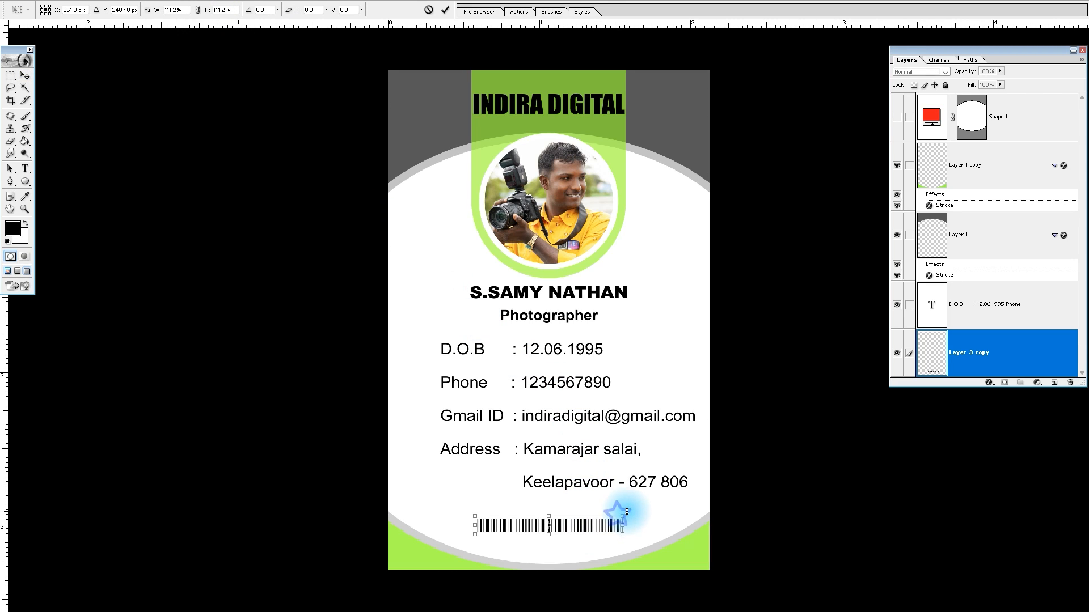
key("Return")
Bring the barcode layer to the top of the layer stack
scroll(964, 289, "up", 2)
scroll(975, 321, "down", 2)
left_click(982, 318)
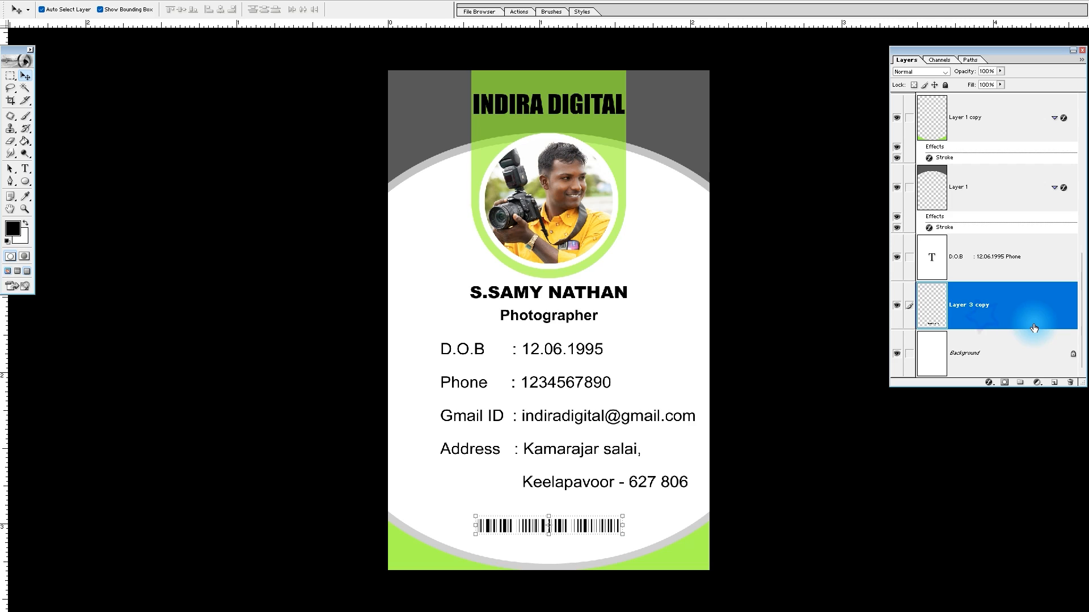
key("ctrl+shift+bracketright")
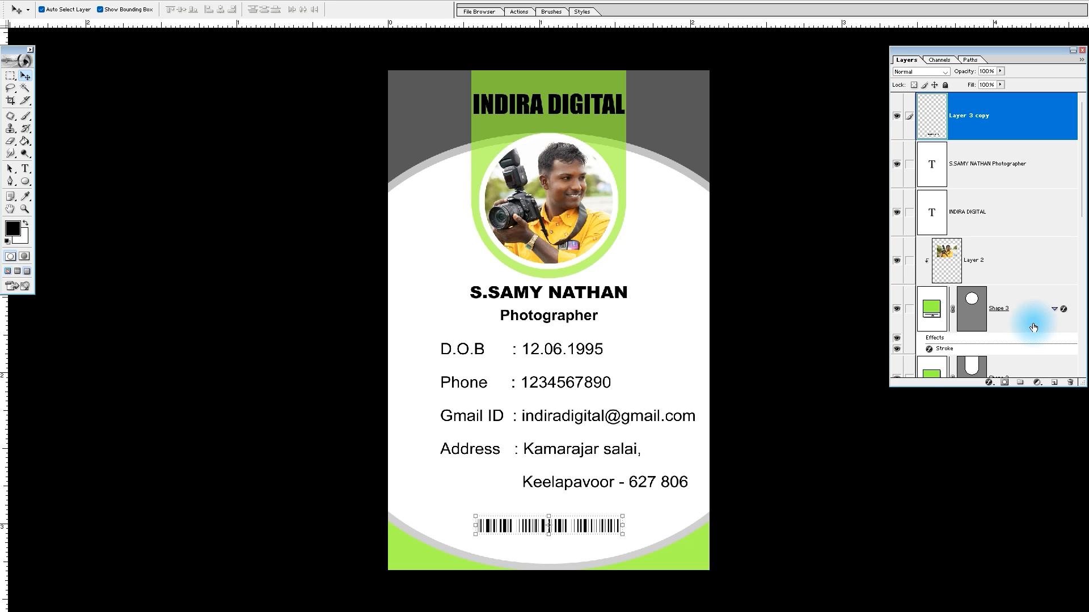
left_click(703, 161)
left_click(681, 556)
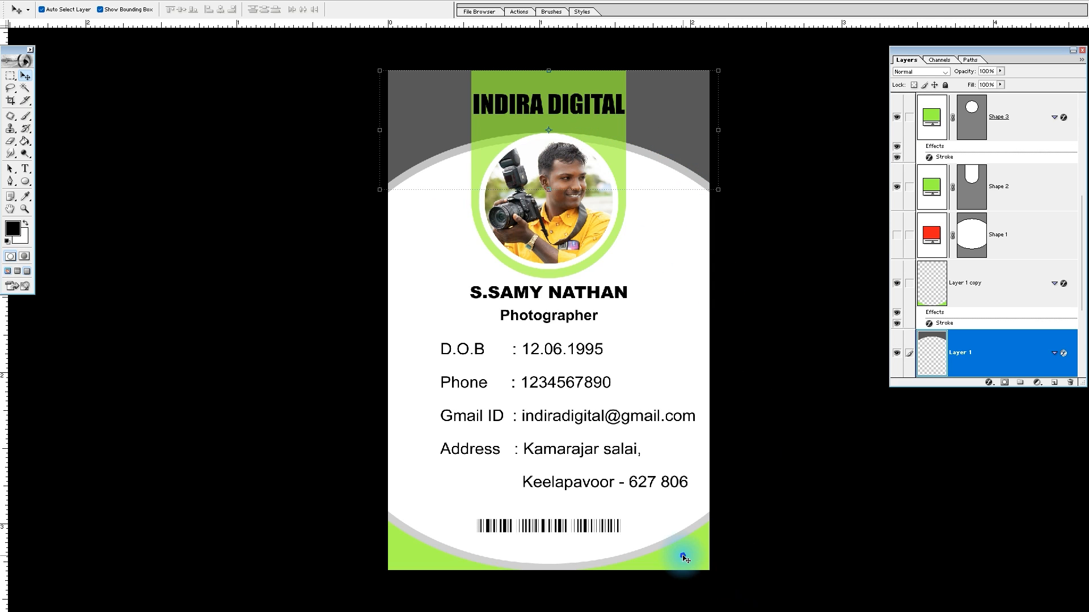
left_click(569, 138)
left_click(645, 279)
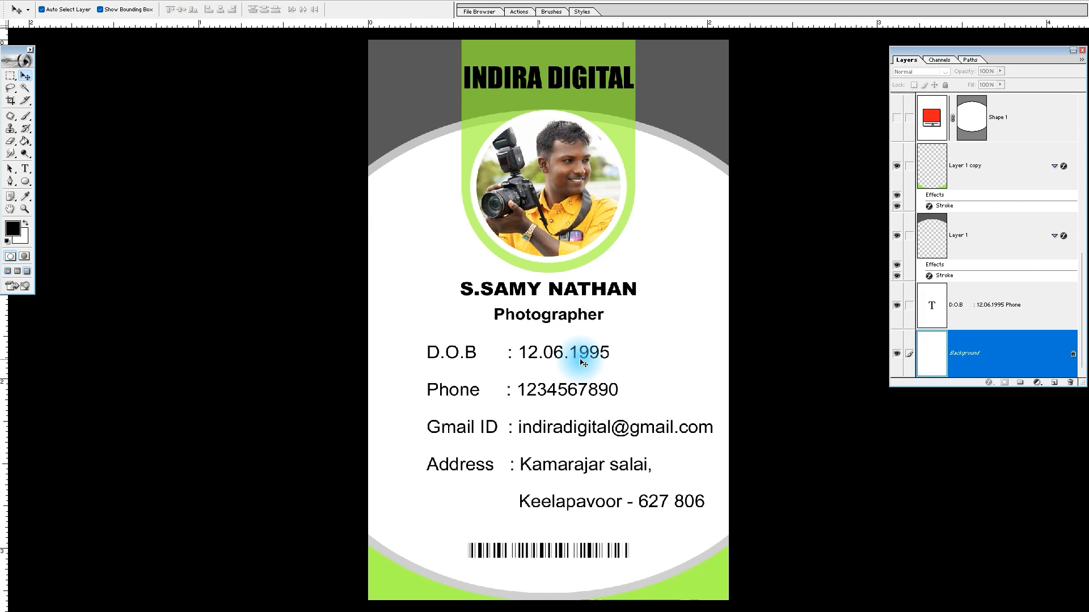
left_click(578, 112)
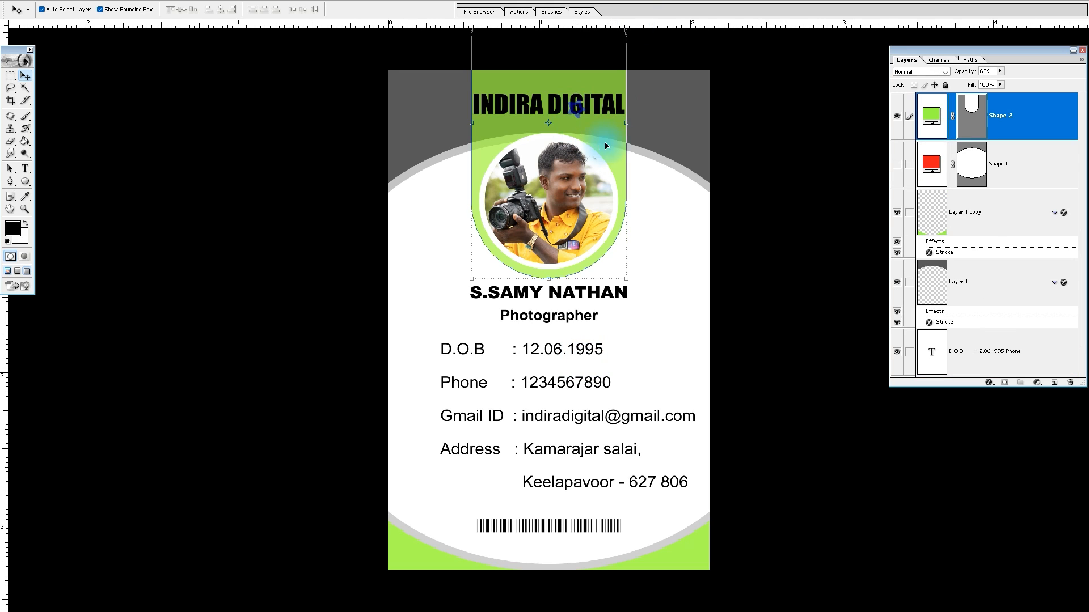
left_click(566, 112)
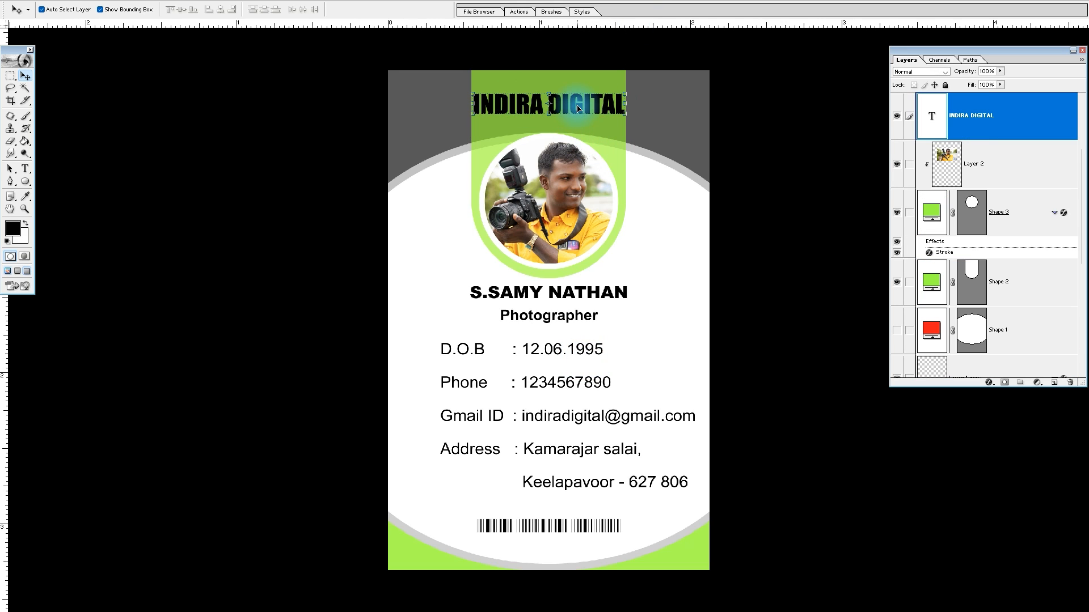
left_click(590, 136)
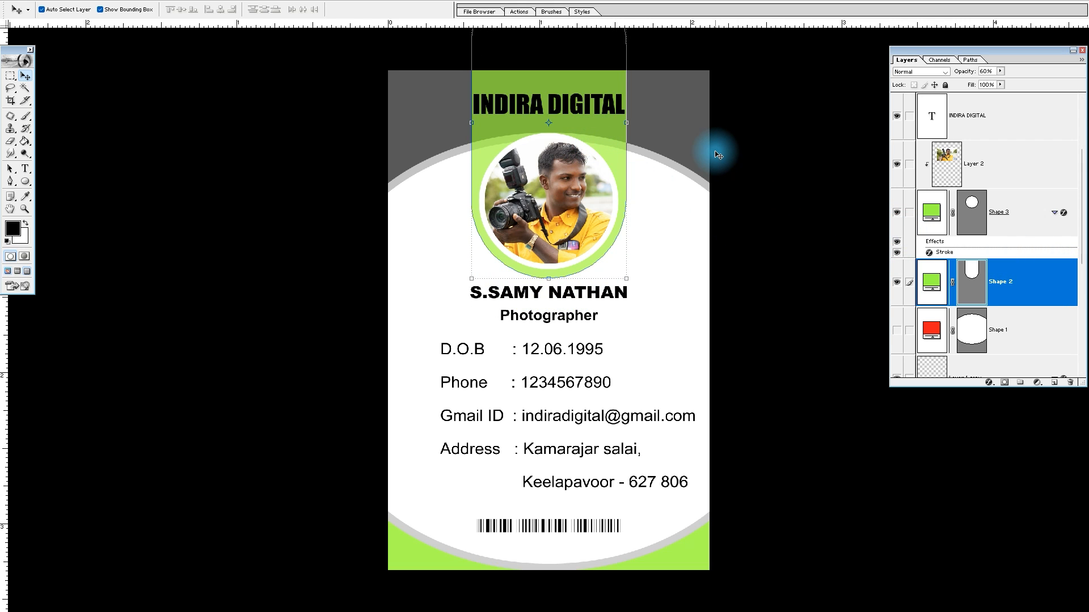
Raise the dark gray header layer in the stack to just above the green holder shape and below the photo circle
left_click(659, 129)
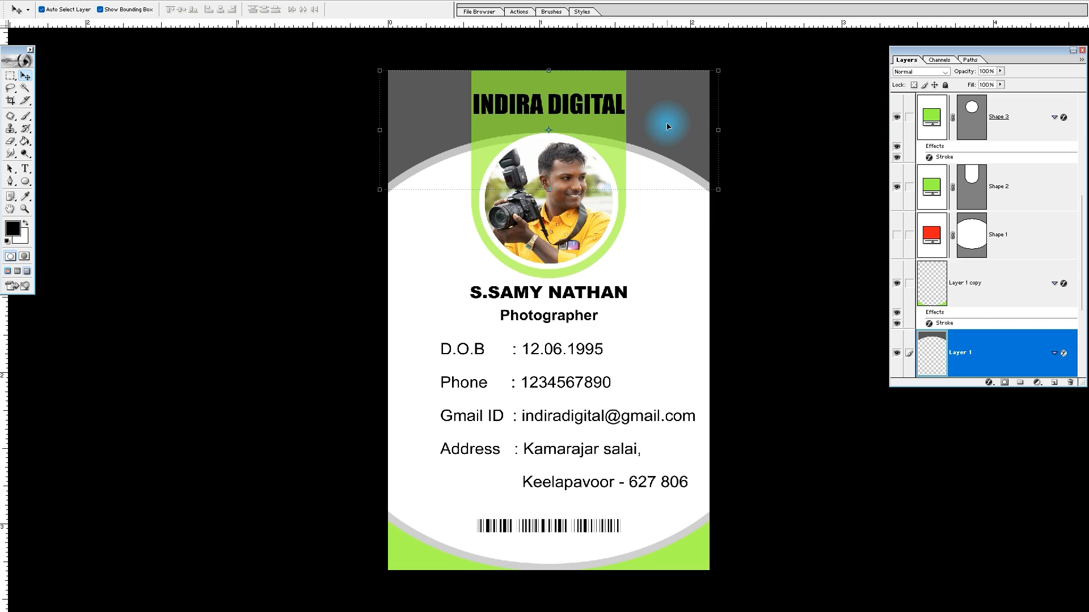
key("ctrl+bracketright")
key("ctrl+bracketright")
key("ctrl+bracketright")
key("ctrl+bracketright")
key("ctrl+bracketleft")
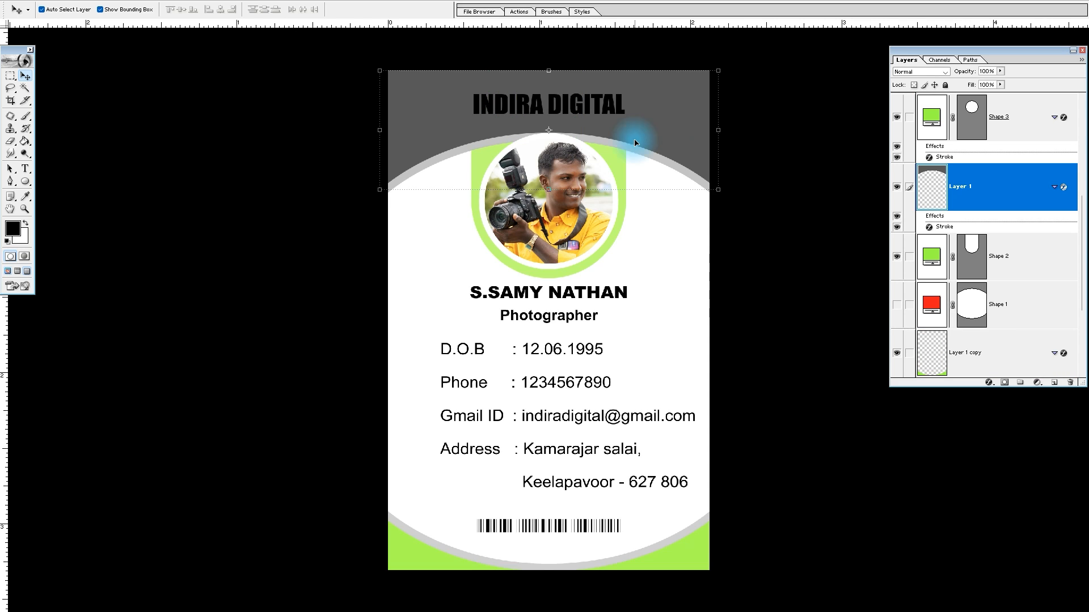
Link the green holder with the photo circle, scale them together to 93%, and move them down below the header's curved edge
left_click(566, 271)
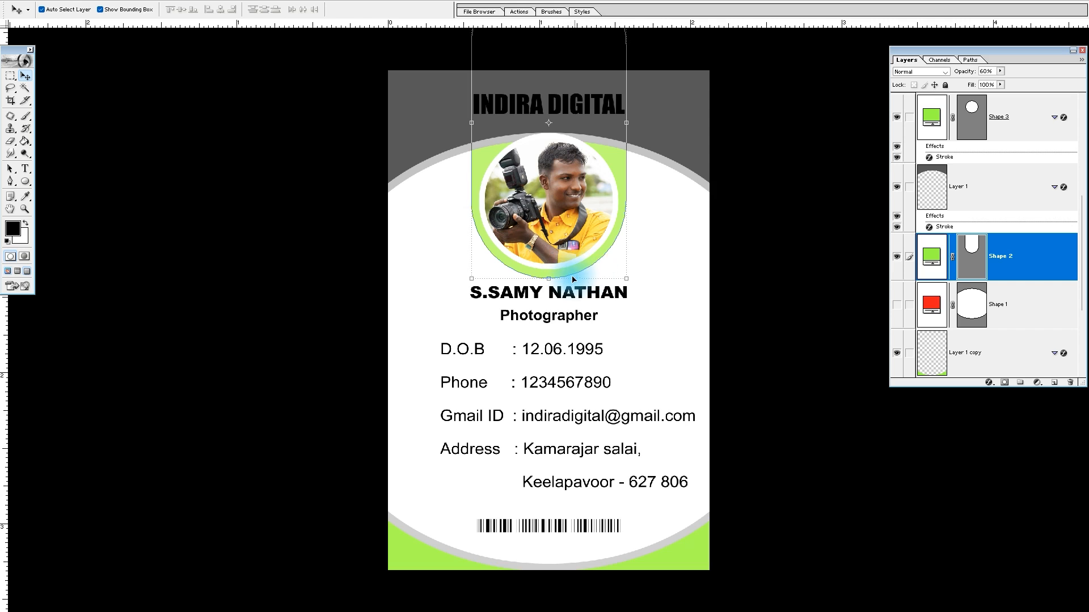
right_click(576, 202)
left_click(606, 218)
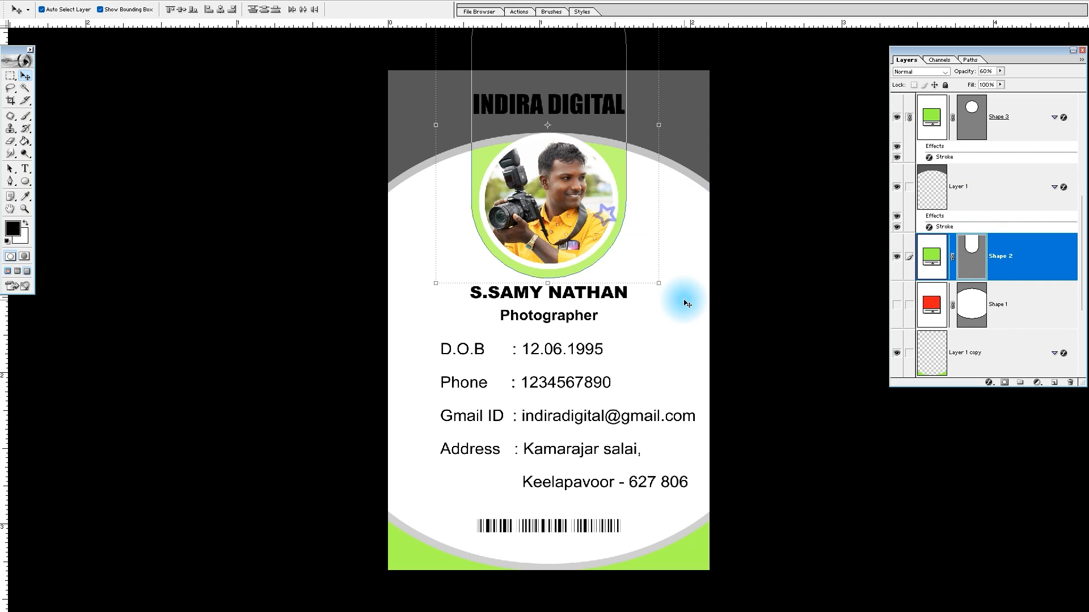
left_click_drag(659, 287, 650, 279)
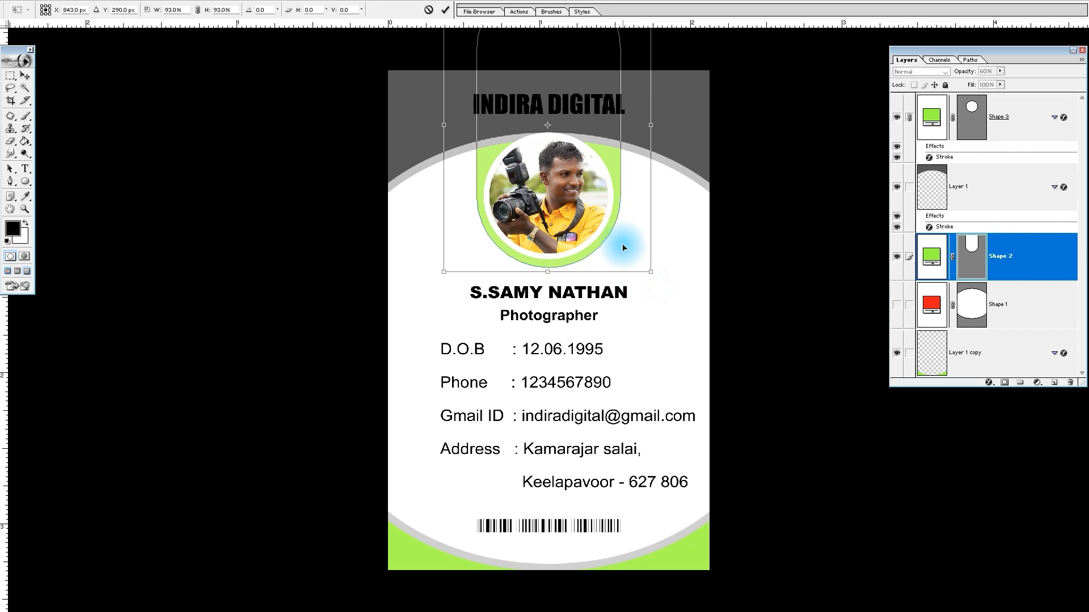
left_click_drag(589, 201, 589, 219)
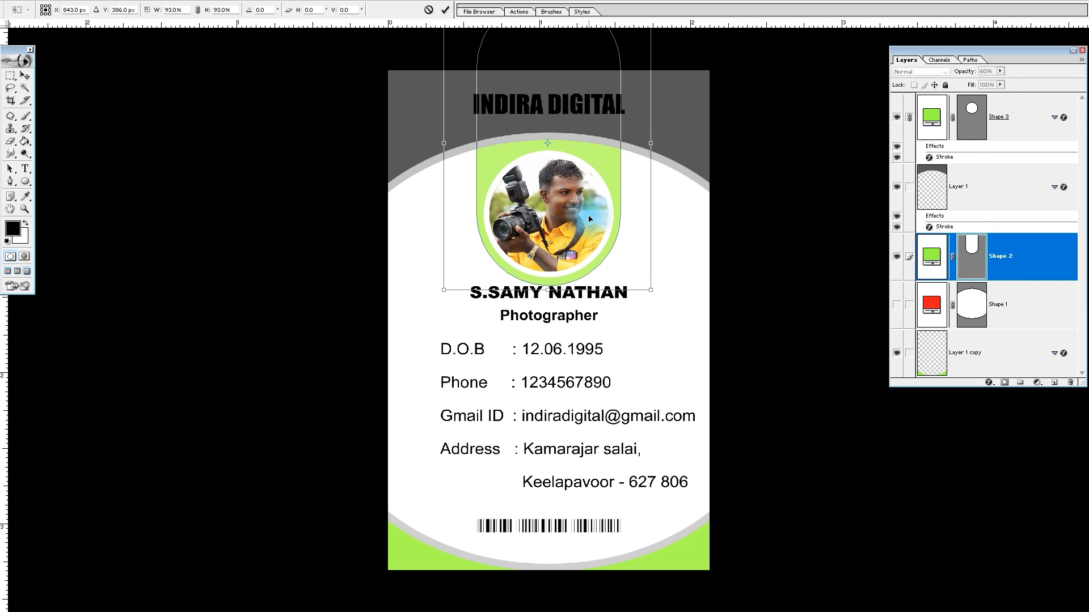
key("Return")
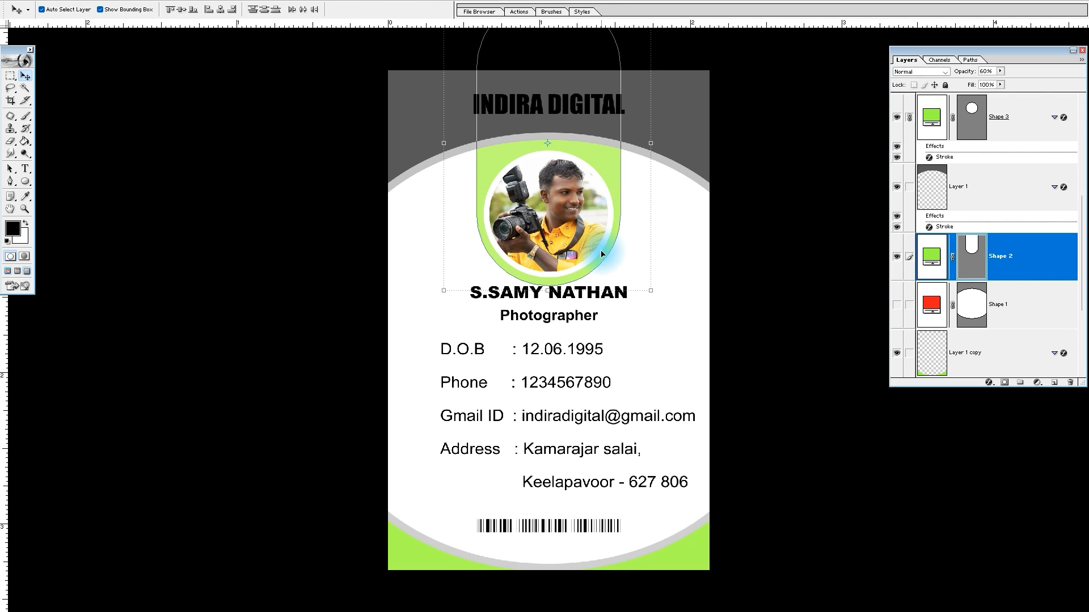
Move the name and Photographer text slightly down, clear of the green holder
right_click(620, 304)
left_click(622, 305)
left_click_drag(622, 292, 622, 299)
Enlarge the INDIRA DIGITAL title around its center to span most of the dark header and fill it with white
left_click(561, 99)
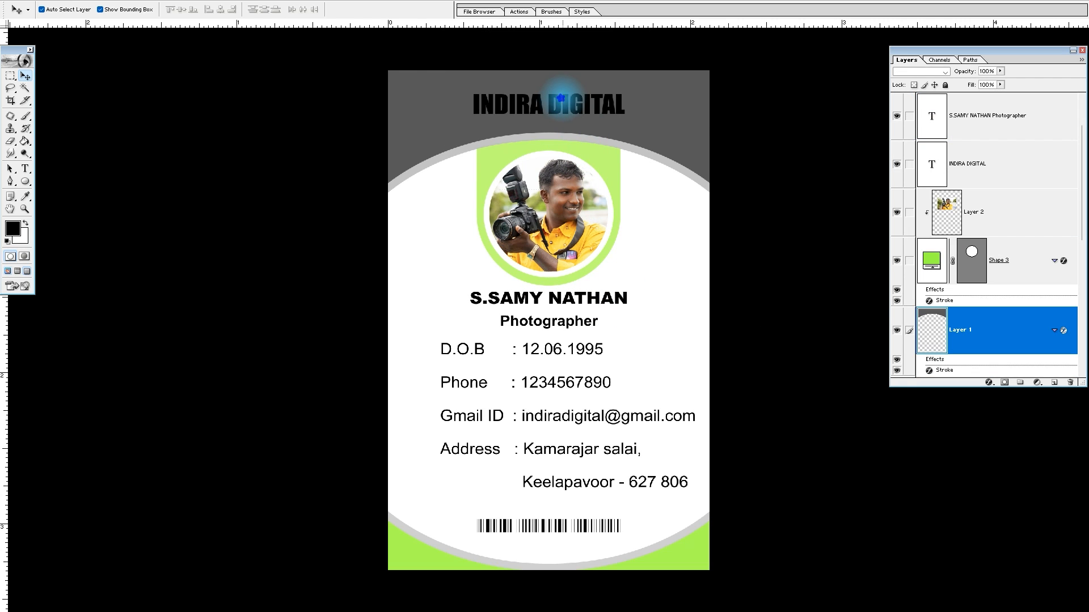
left_click(607, 108)
left_click_drag(626, 117, 667, 129)
key("Return")
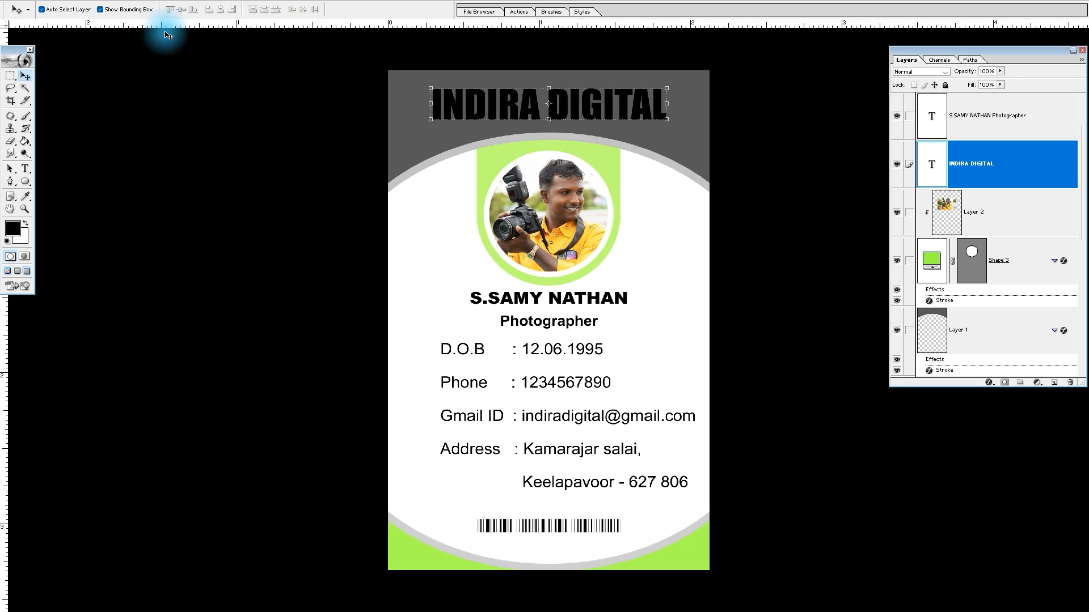
key("alt+BackSpace")
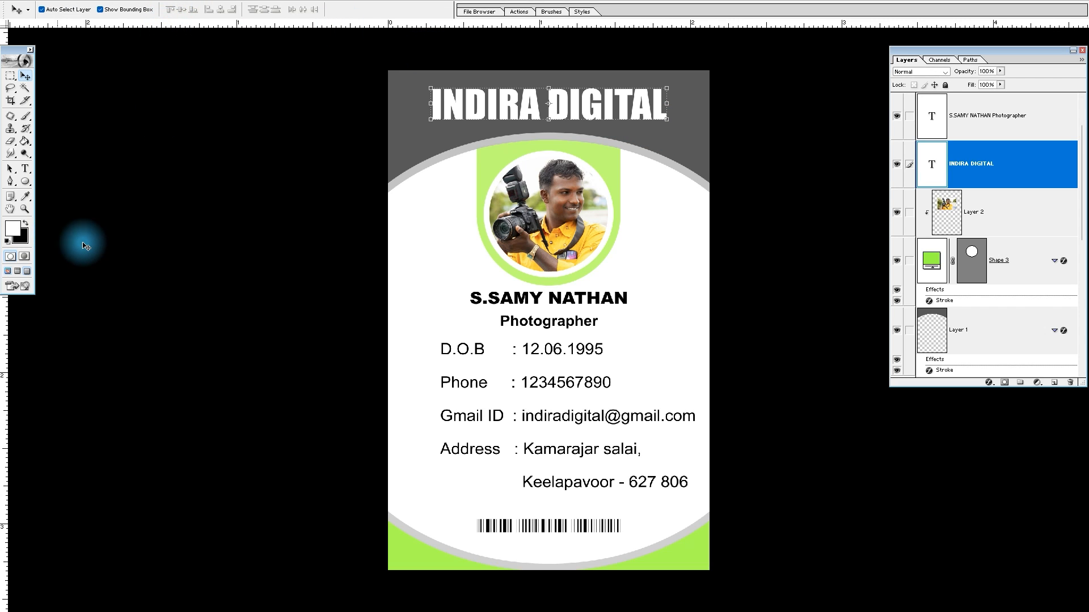
Try filling the INDIRA DIGITAL title with the bottom corners' green and with black, undoing fills along the way
left_click(668, 264)
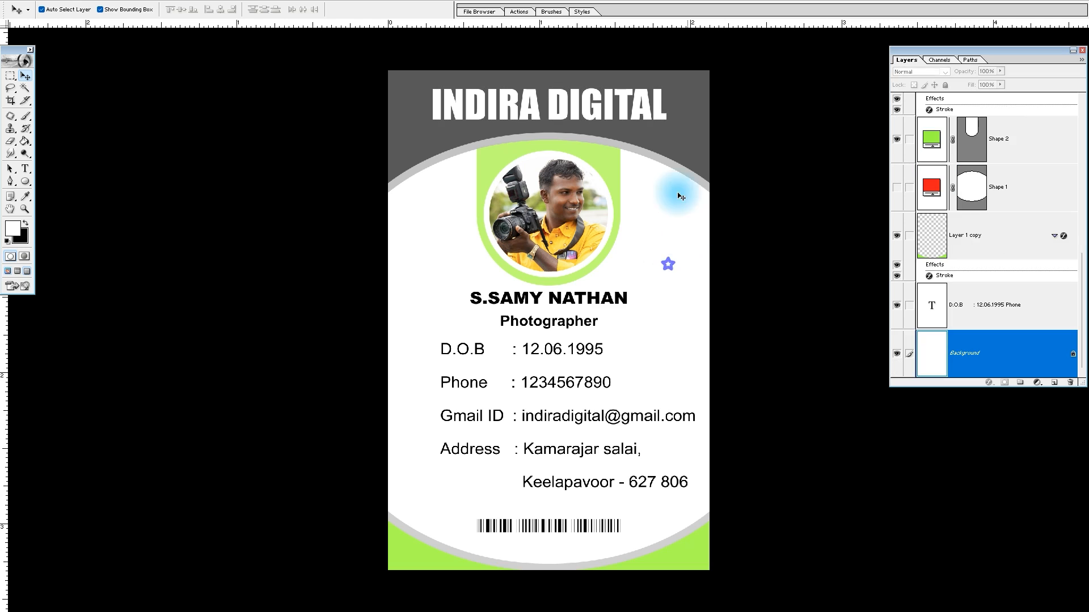
left_click(606, 108)
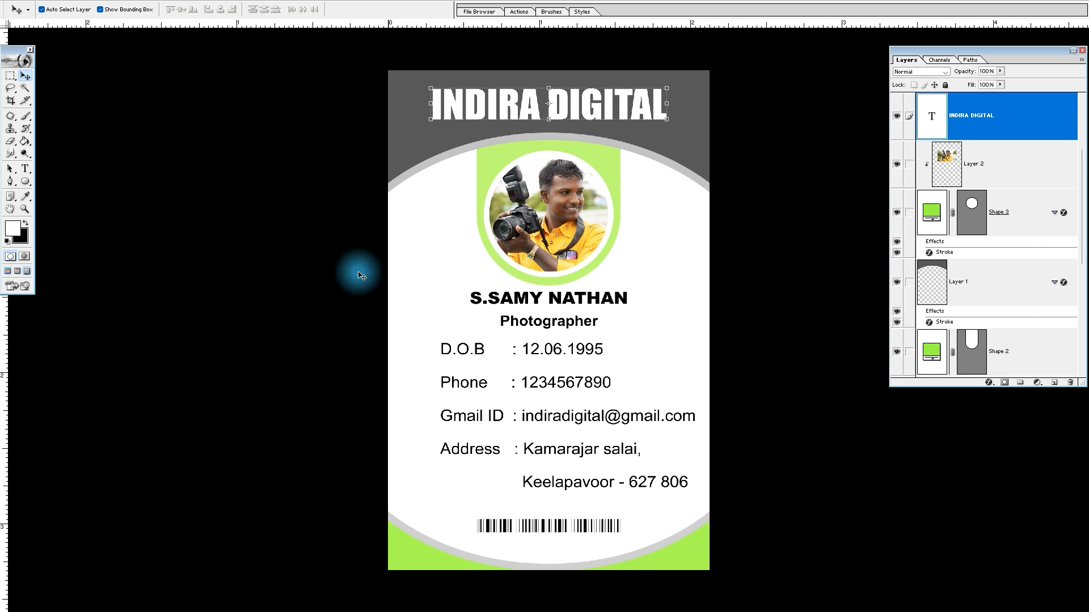
left_click(13, 228)
left_click(417, 560)
key("Return")
key("v")
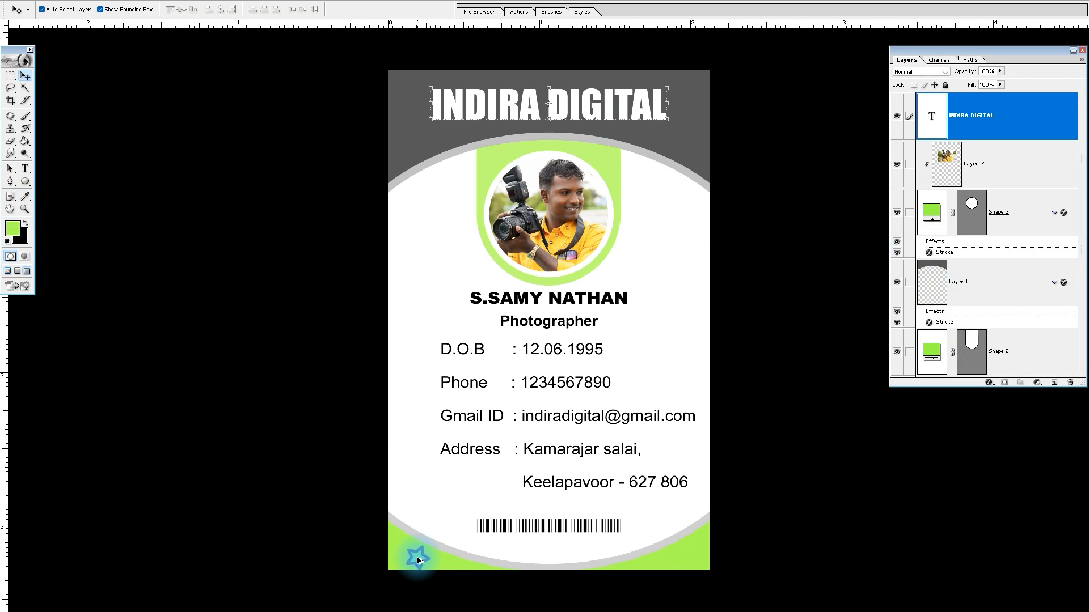
key("alt+BackSpace")
key("ctrl+z")
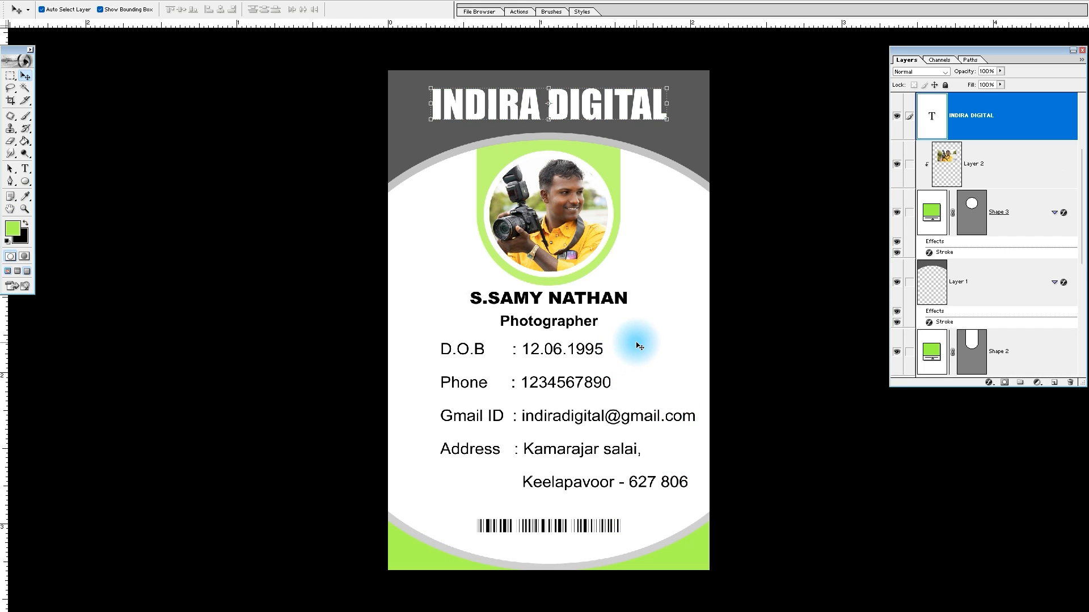
key("ctrl+BackSpace")
key("ctrl+alt+z")
key("ctrl+alt+z")
key("ctrl+z")
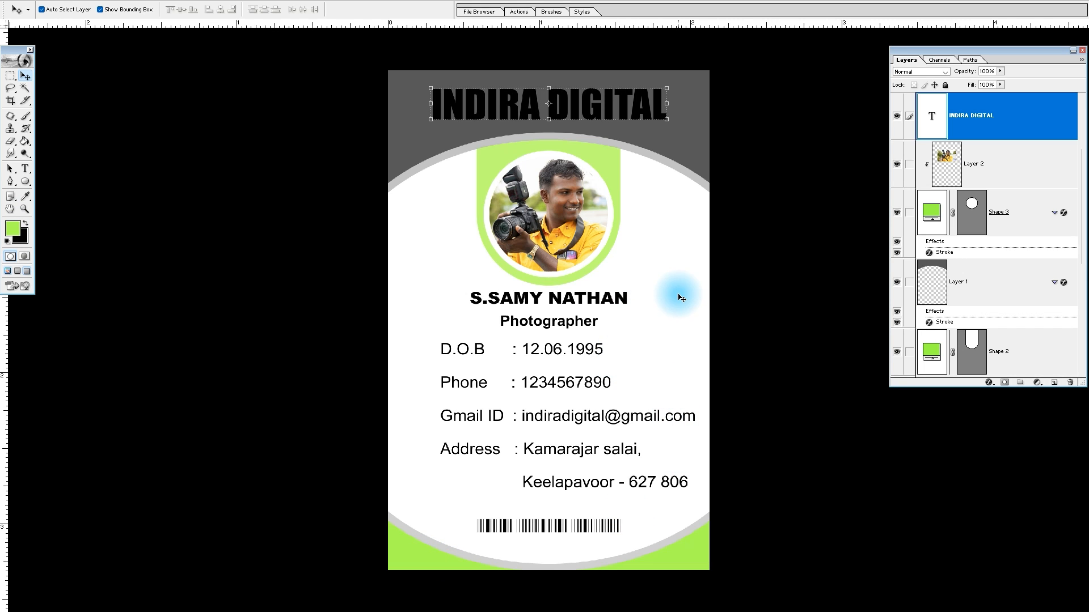
Sample white (FFFFFF) from the card background and fill the INDIRA DIGITAL title with it
left_click(13, 228)
left_click(638, 276)
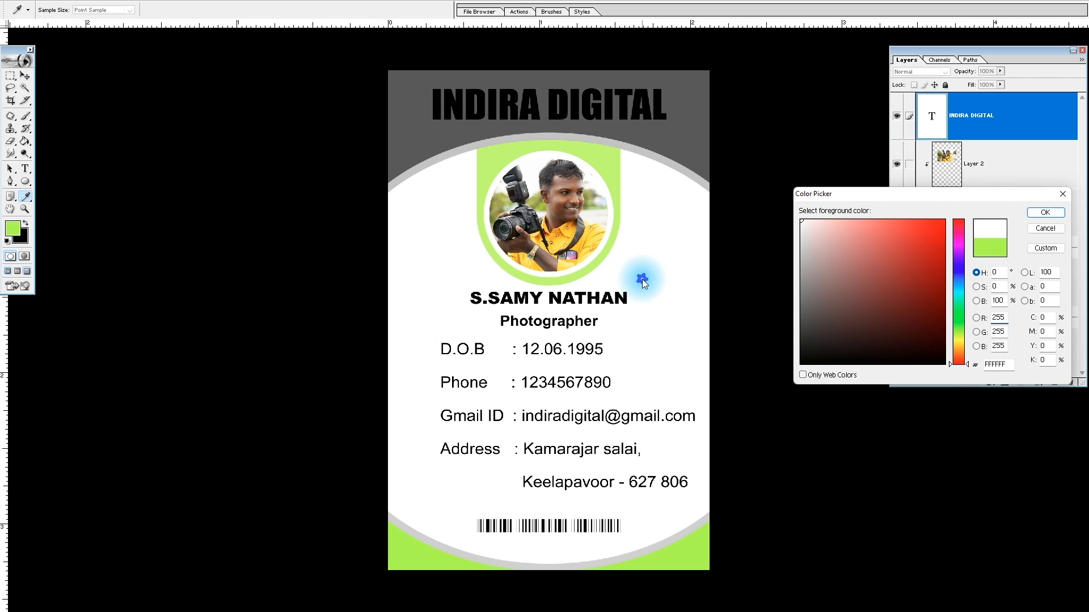
key("Return")
key("alt+BackSpace")
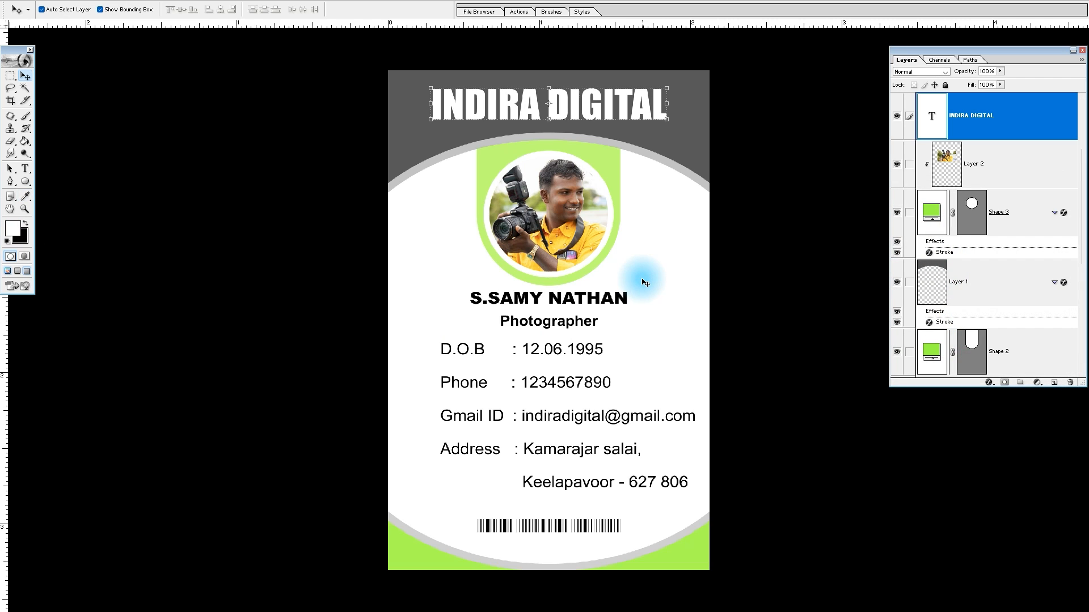
Darken the gray header layer with a downward-bent Curves adjustment
left_click(672, 141)
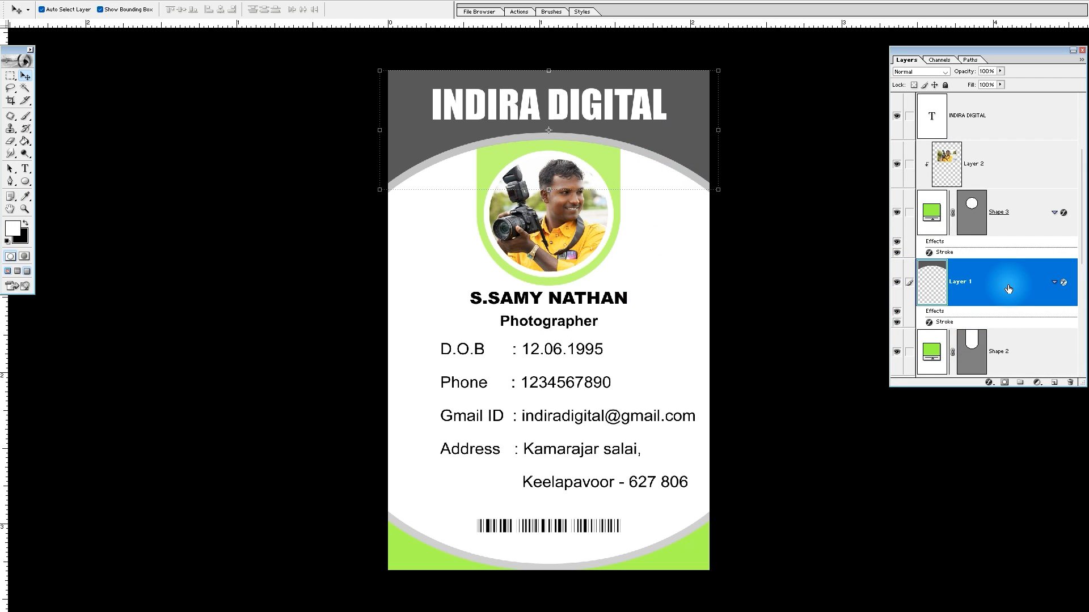
key("ctrl+m")
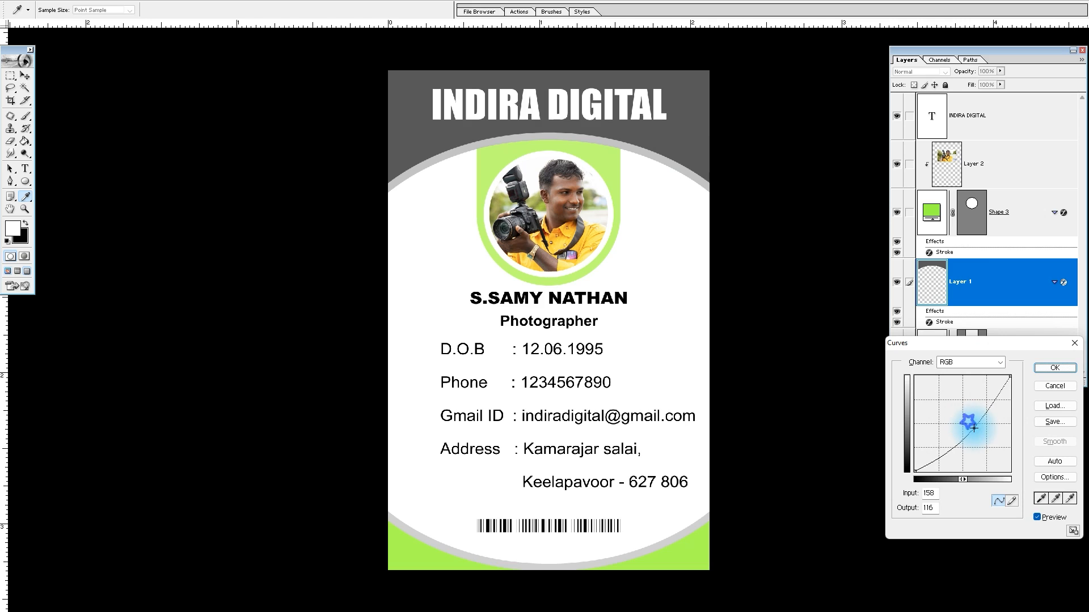
key("Return")
left_click(641, 217)
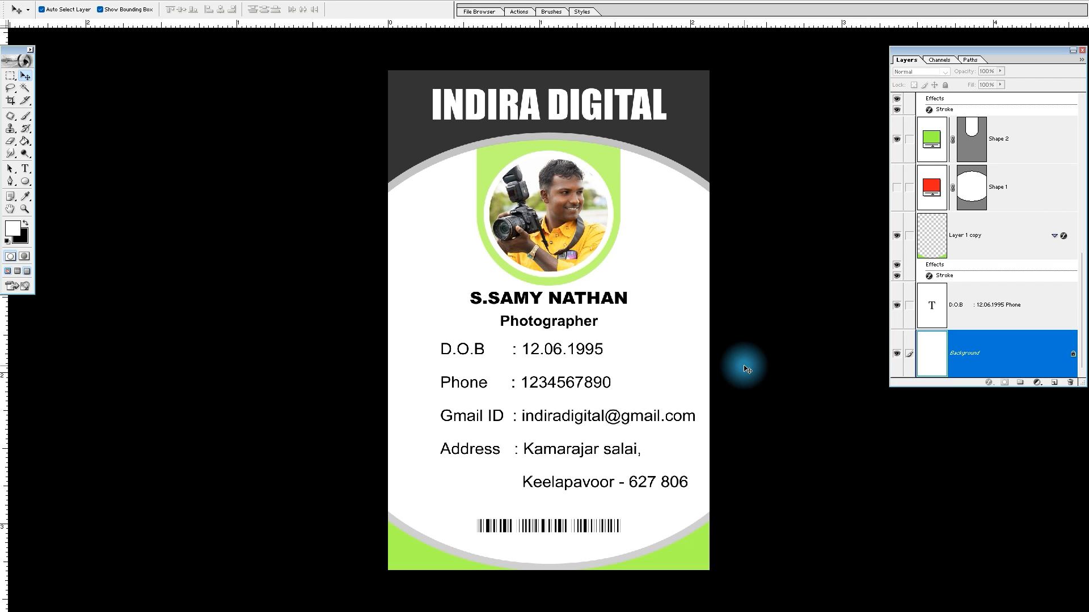
Deepen the green of the bottom corner layer and set the green photo holder's opacity to 100%
left_click(697, 546)
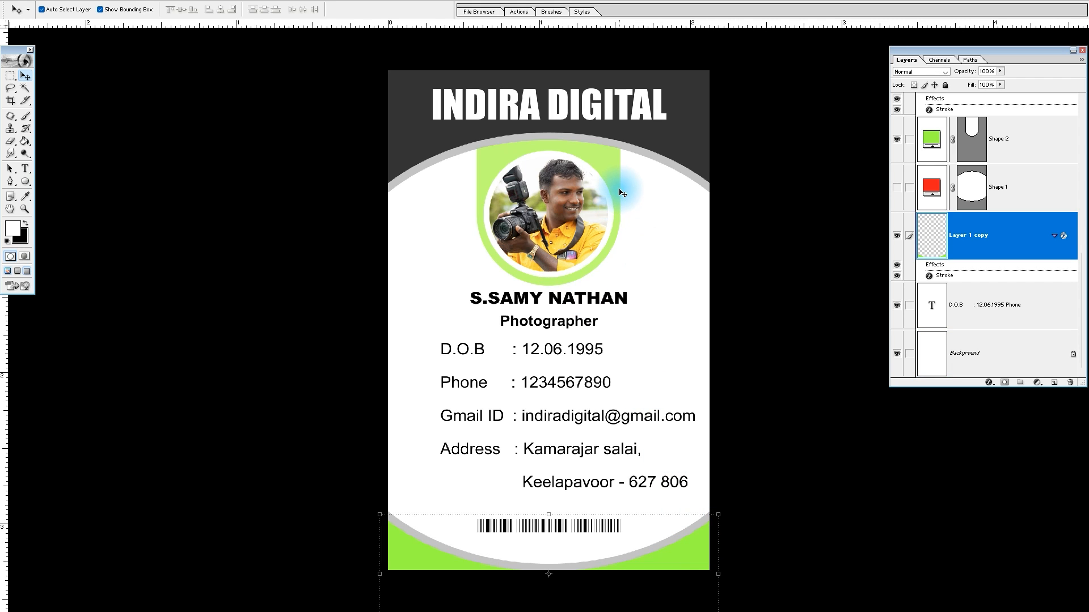
left_click(608, 176)
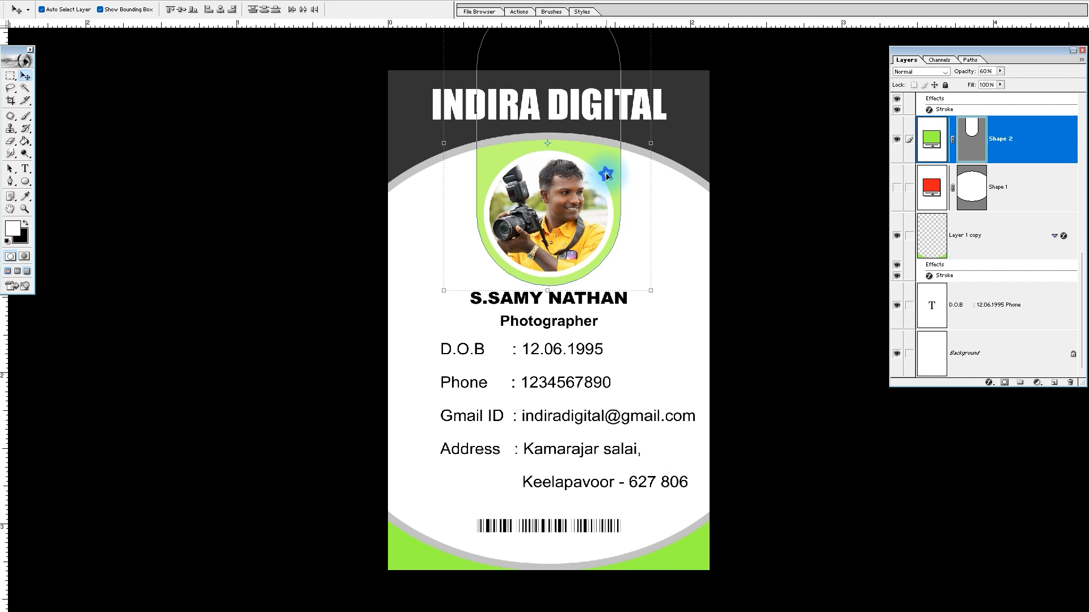
left_click(690, 250)
left_click(606, 159)
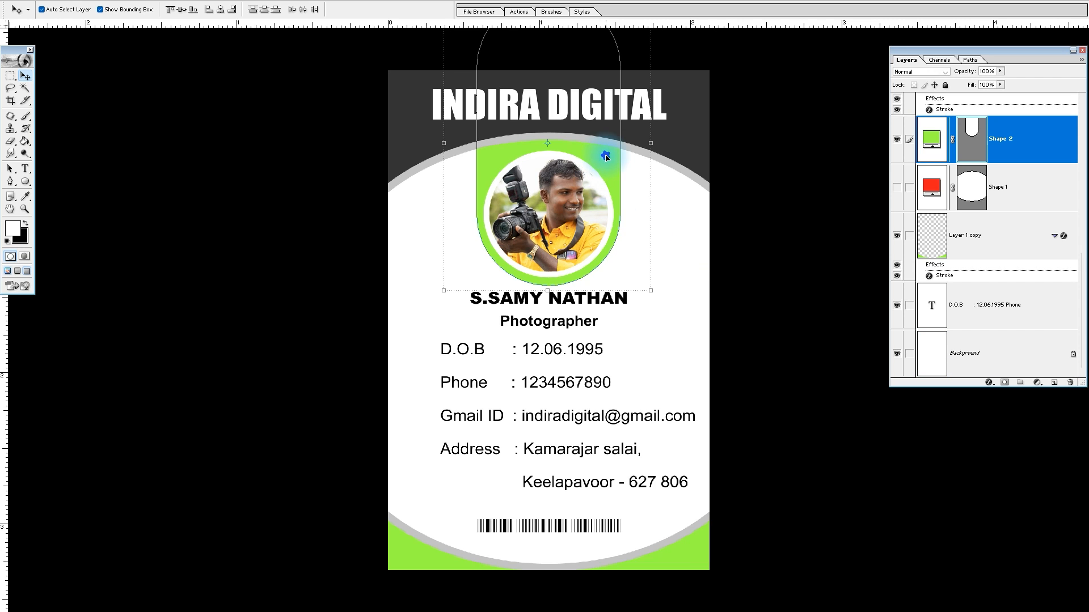
left_click(671, 247)
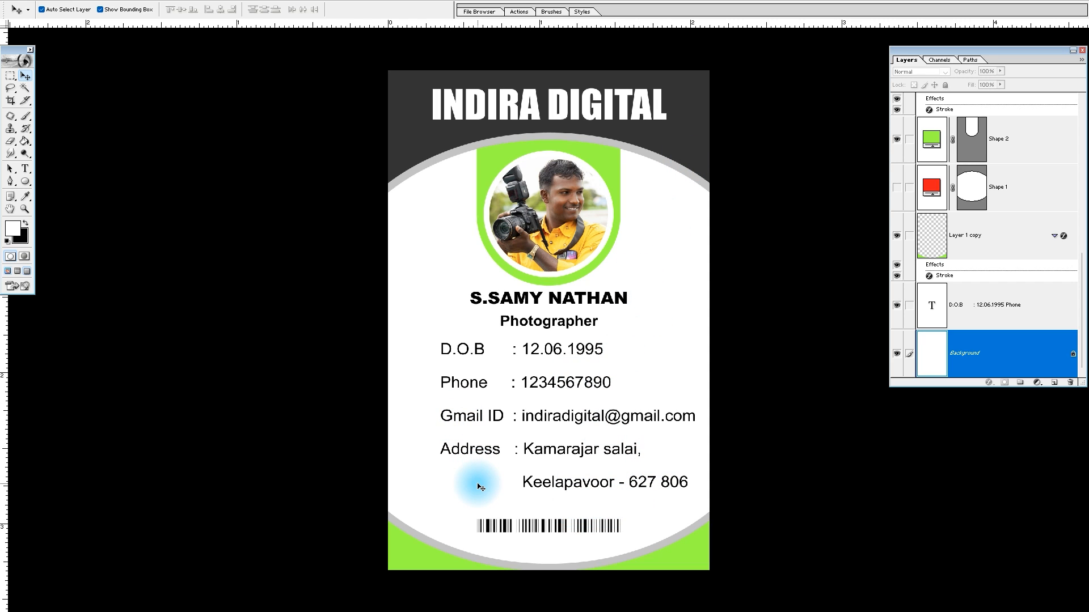
Try drawing a tall, narrow white rectangle down the card's left side and undo it
key("m")
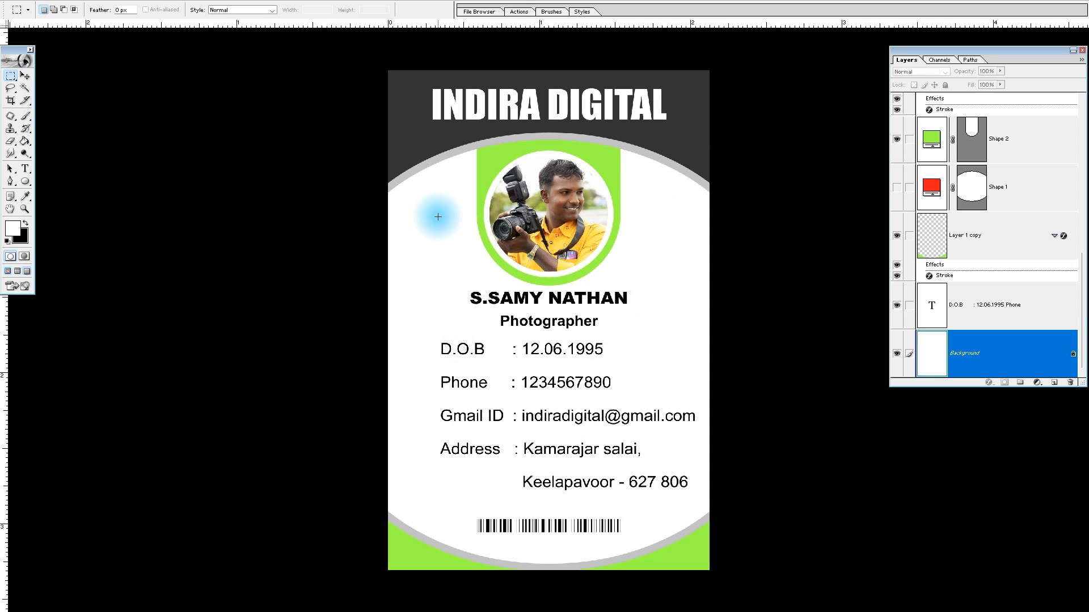
left_click(25, 181)
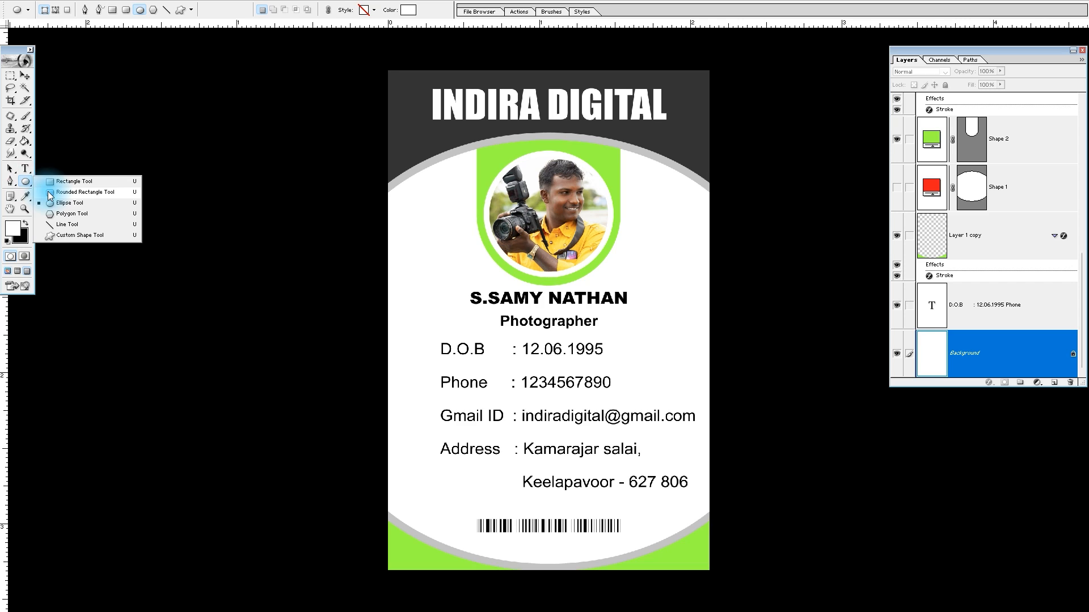
left_click(75, 184)
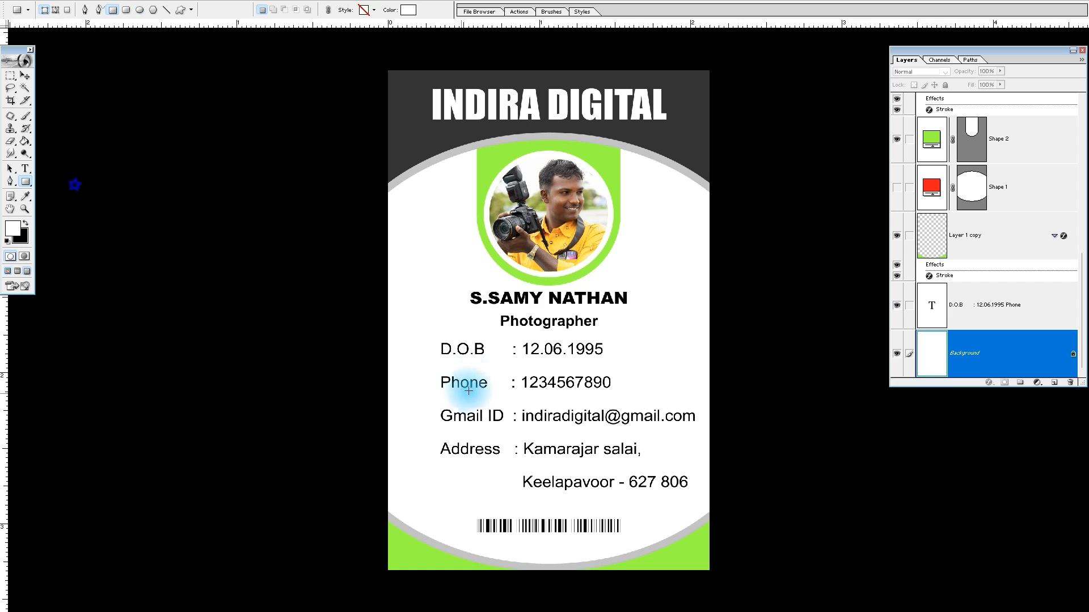
left_click_drag(433, 173, 445, 533)
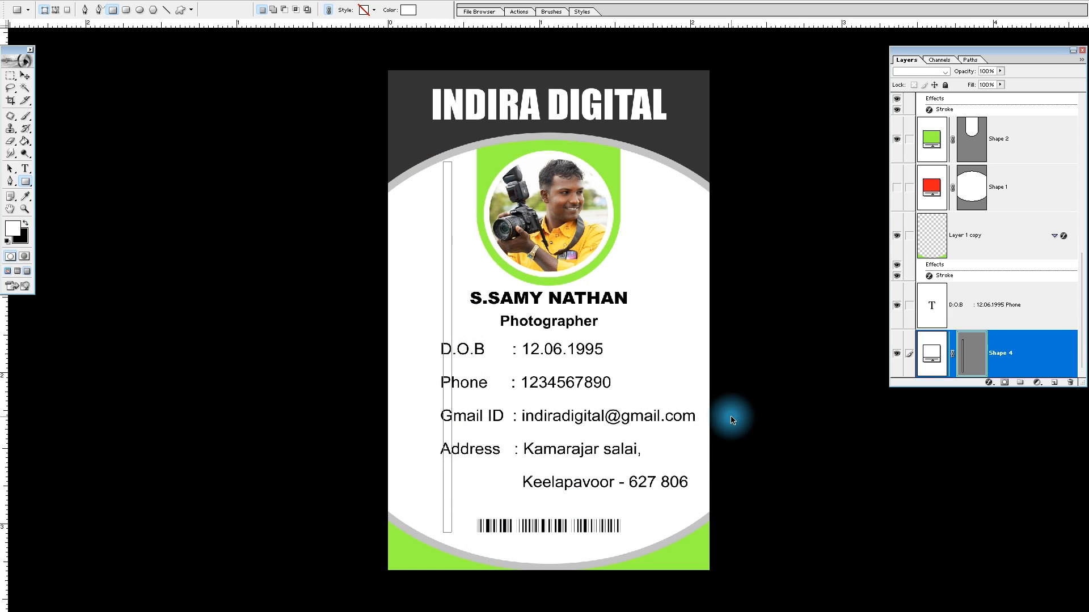
key("ctrl+z")
Sample light gray C4C4C4 from the header's curved border and draw a tall, narrow rectangle left of the contact details
left_click(13, 237)
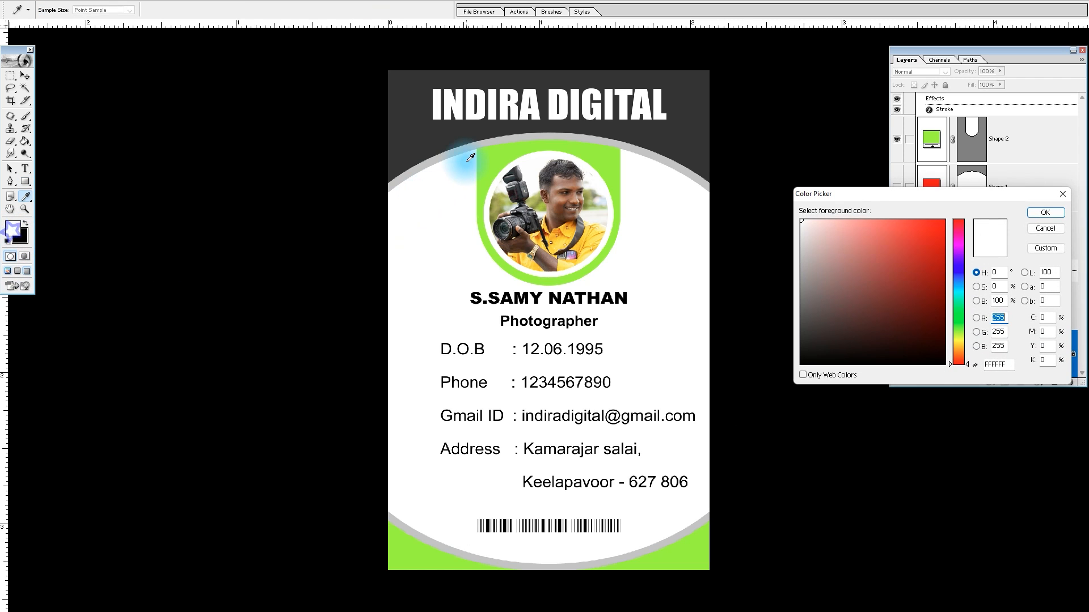
left_click(435, 165)
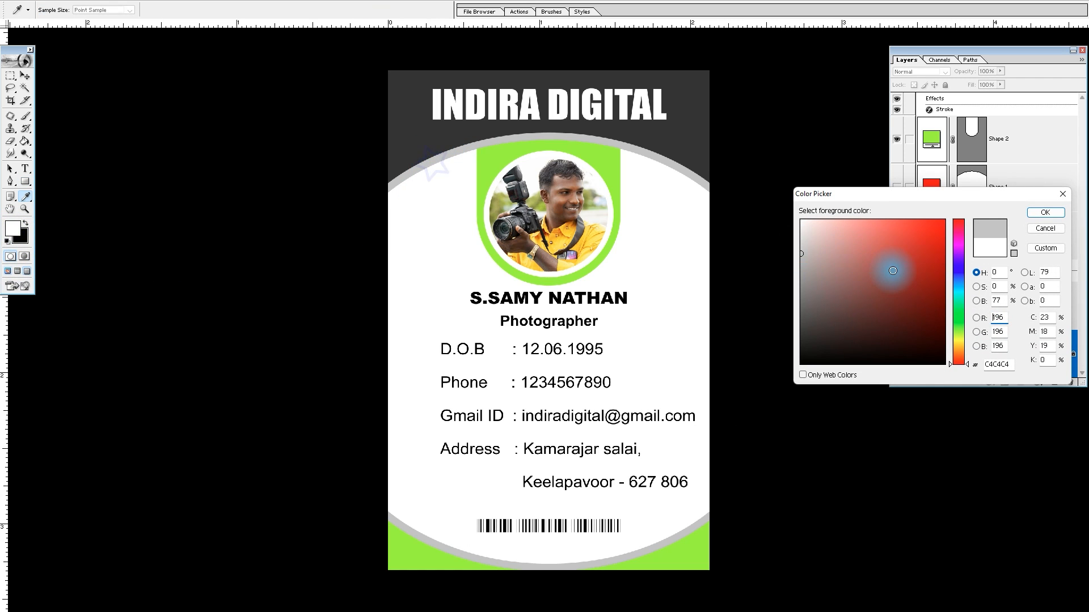
key("Return")
key("u")
mouse_move(427, 204)
left_mouse_down()
mouse_move(450, 462)
mouse_move(432, 481)
left_mouse_up()
key("v")
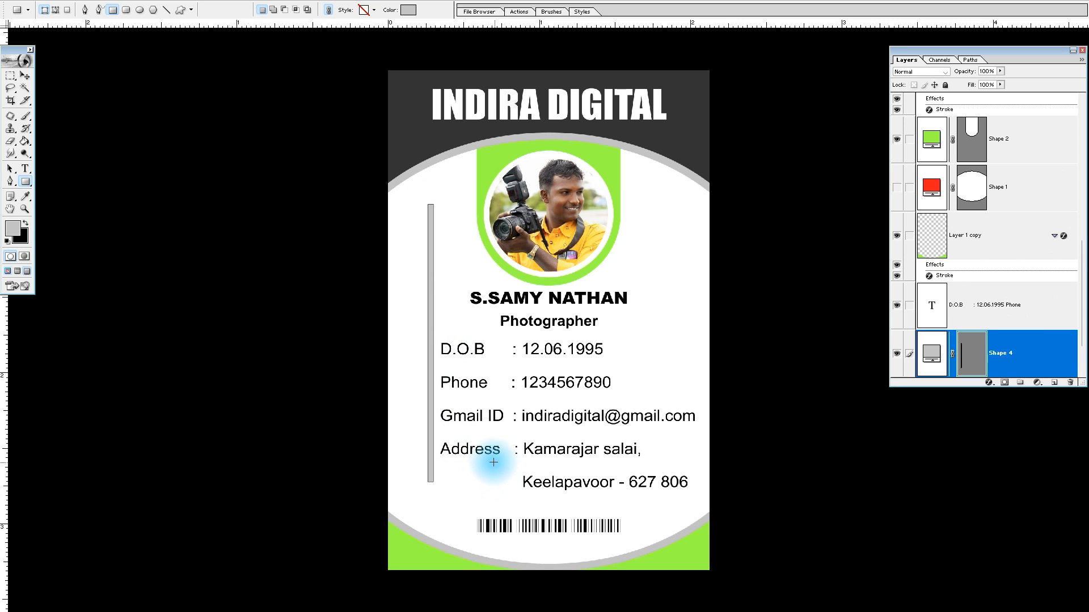
Widen, lengthen and tilt the gray rectangle into a diagonal stripe across the card's left side, and set its opacity to 20%
left_click(440, 222)
left_click_drag(438, 204, 454, 156)
left_click_drag(435, 345, 444, 345)
left_click_drag(474, 219, 500, 225)
left_click_drag(513, 165, 515, 159)
left_click_drag(478, 243, 500, 189)
key("Return")
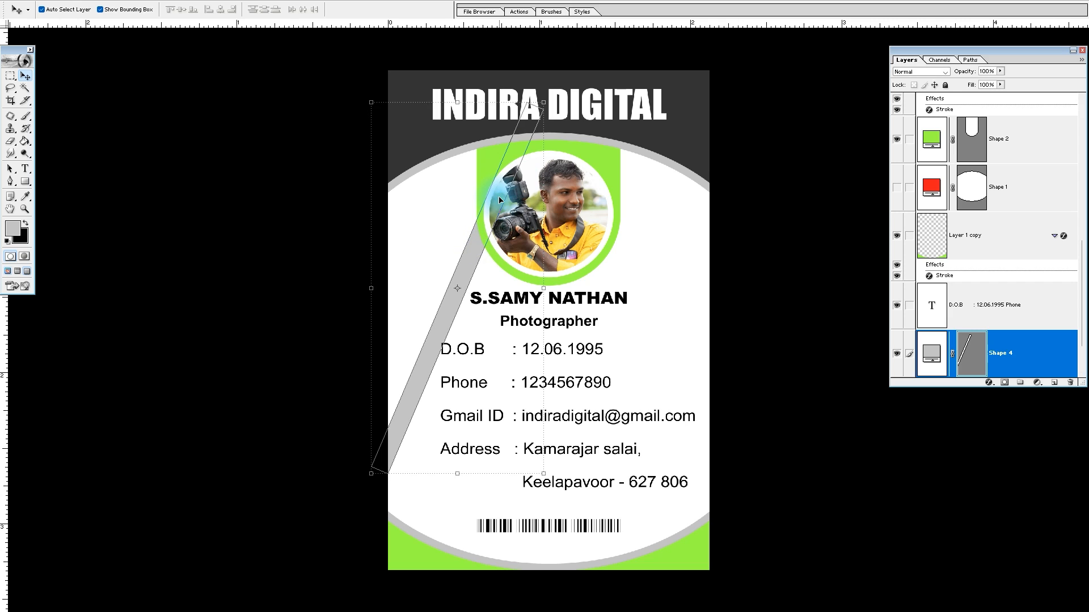
key("2")
left_click(683, 289)
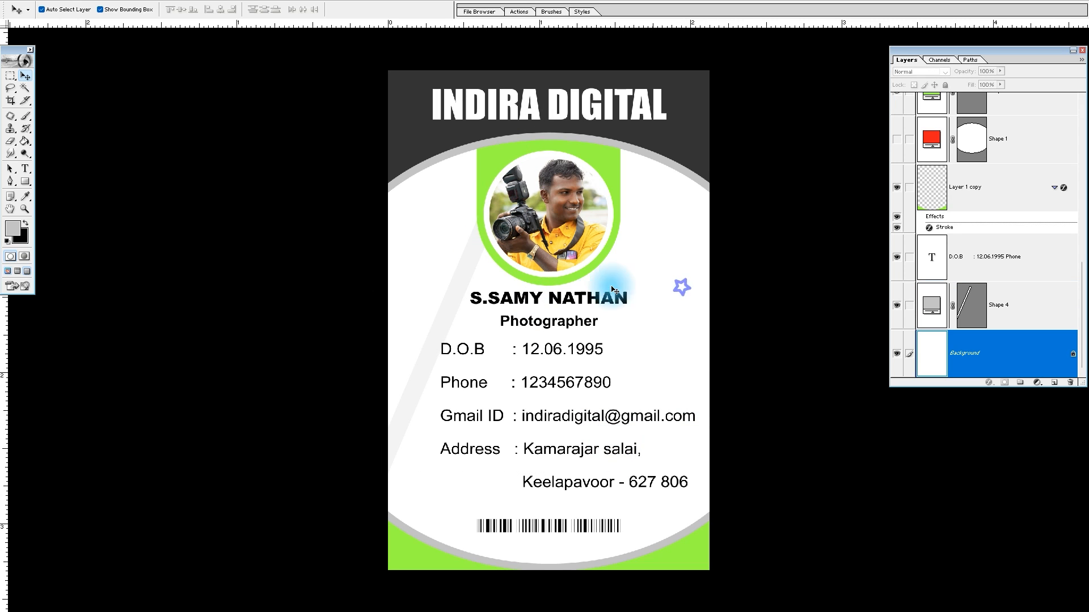
Duplicate the faint diagonal stripe to the lower right and again through the card's center, making the central copy longer
left_click_drag(452, 316, 432, 267)
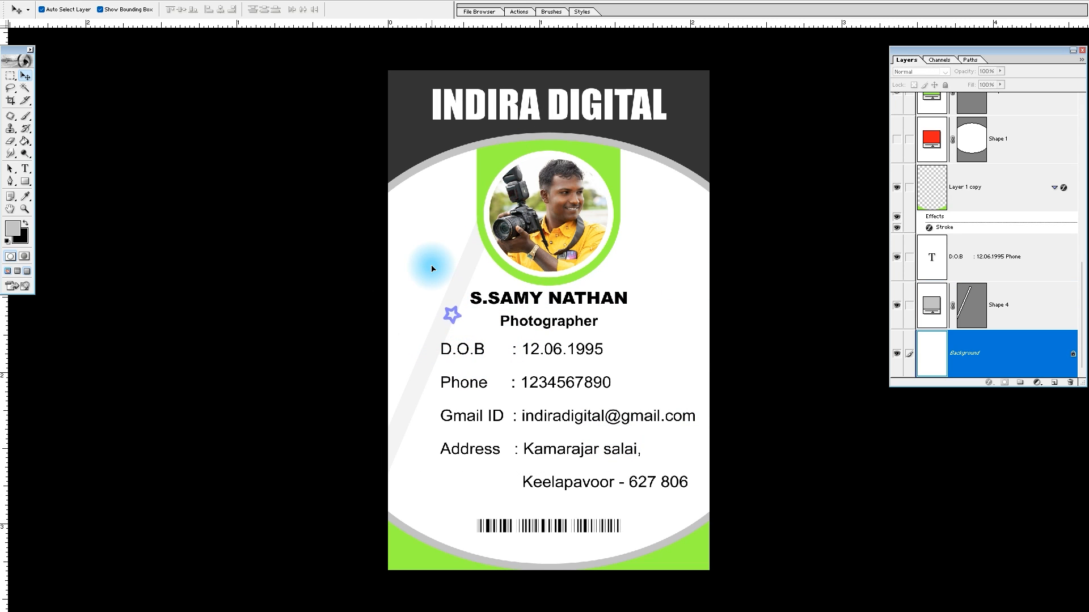
key("Return")
right_click(455, 295)
left_click(470, 299)
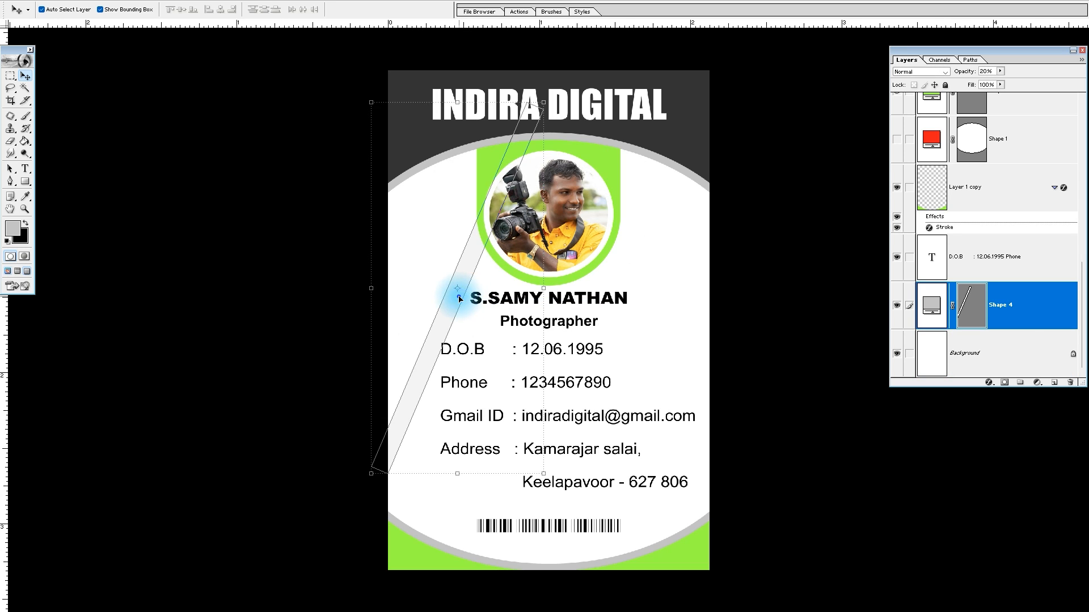
left_click_drag(452, 297, 535, 383)
left_click_drag(620, 178, 650, 123)
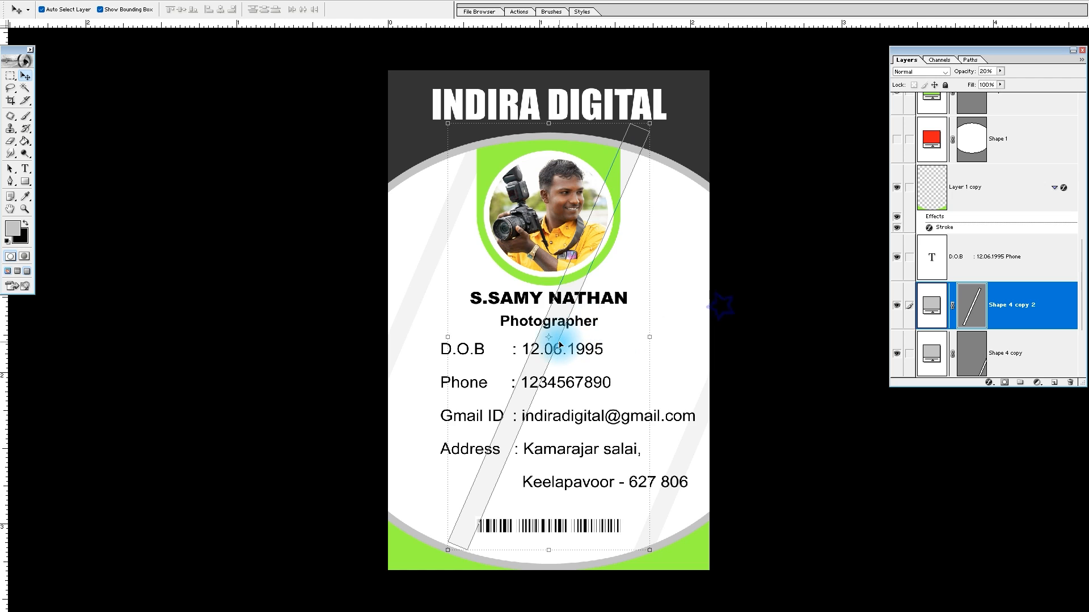
Duplicate the central stripe to the right, rotate it to a flatter diagonal, and hide the panels
left_click_drag(631, 169, 685, 228, "alt")
left_click_drag(708, 182, 800, 179)
double_click(661, 227)
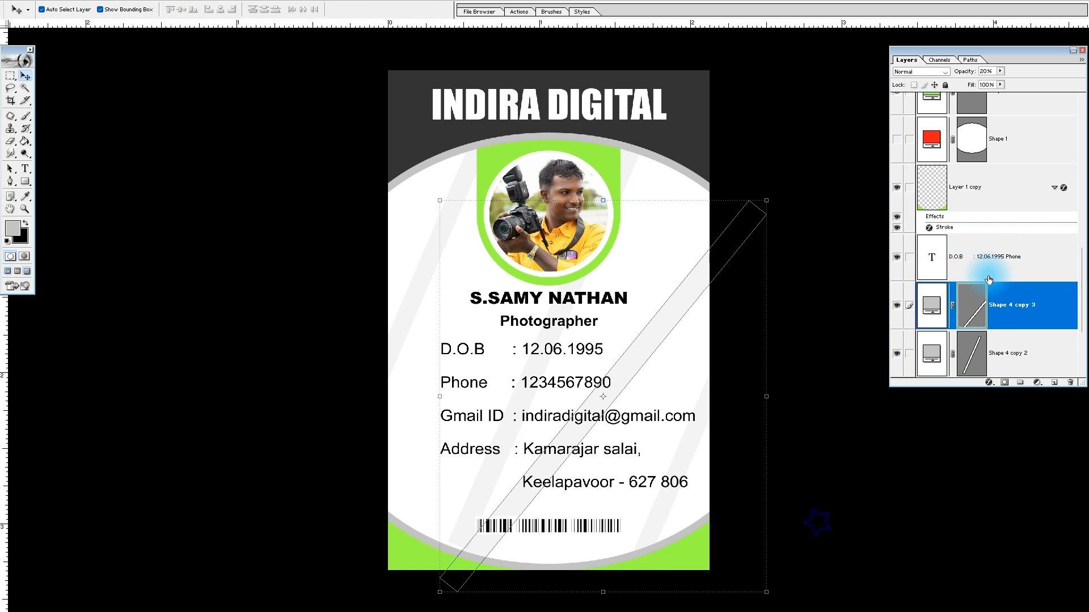
scroll(998, 340, "down", 3)
left_click(1002, 356)
key("Tab")
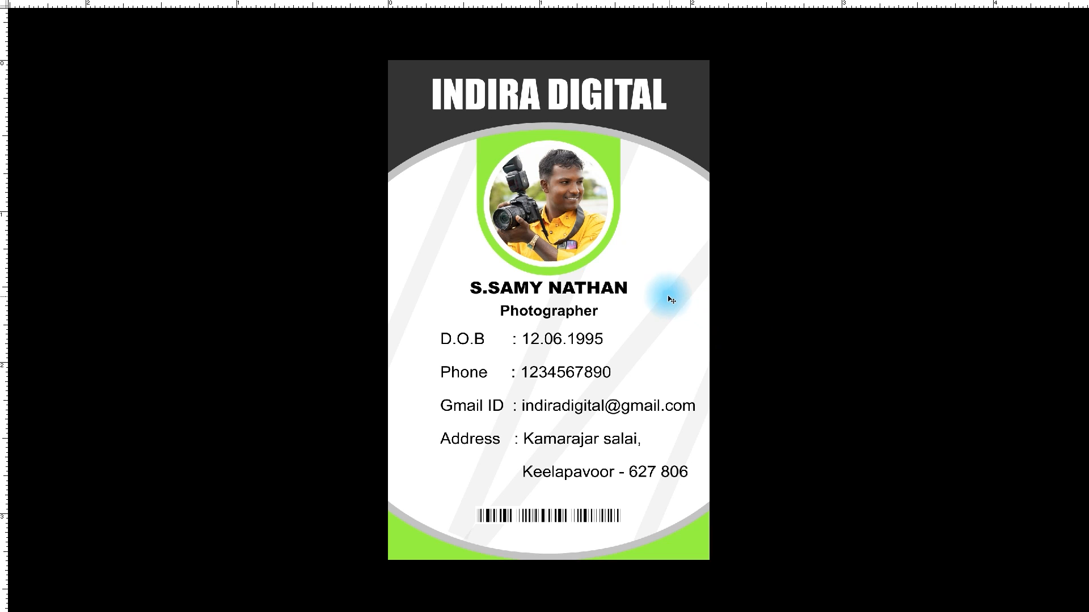
Duplicate the flatter stripe toward the card's left side and rotate it to a nearly vertical angle
left_click_drag(682, 311, 540, 245)
left_click_drag(661, 195, 567, 50)
key("Return")
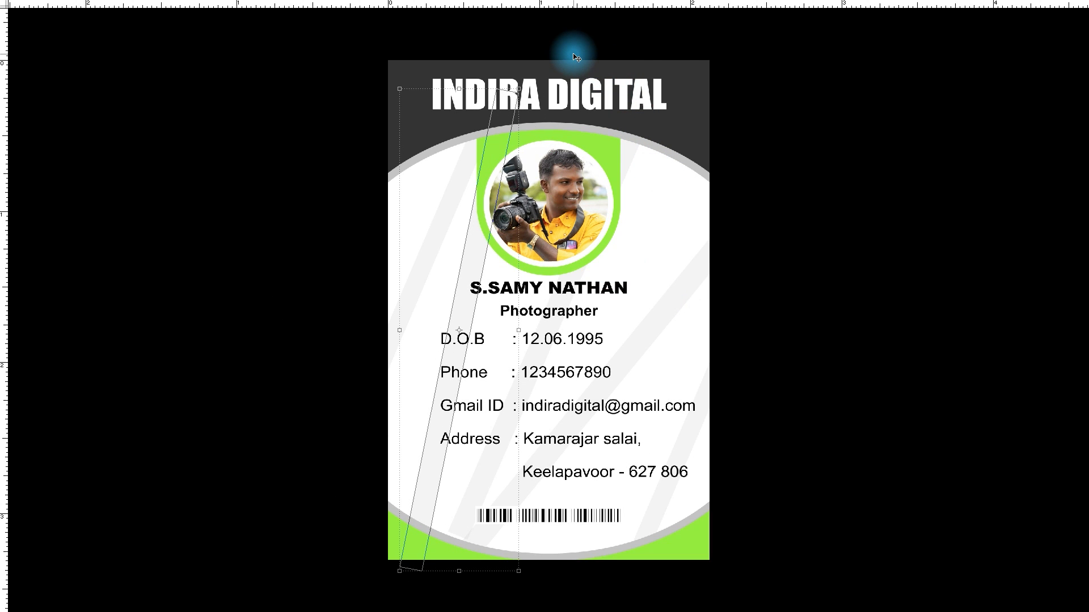
Extend the central diagonal stripe's lower end down to the bottom curve and nudge the stripe slightly left
right_click(477, 503)
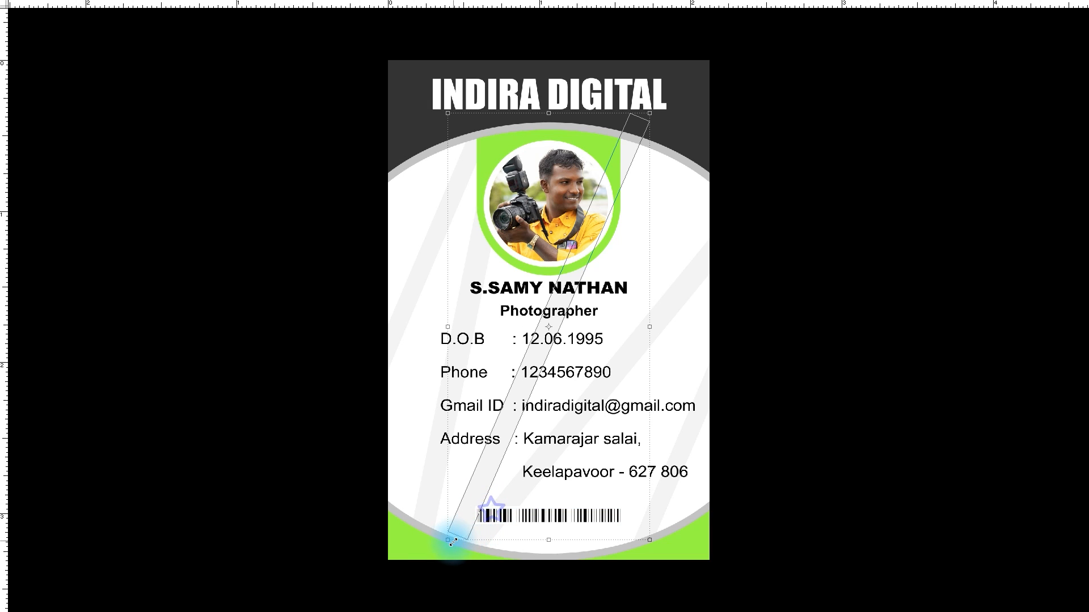
left_click_drag(448, 540, 439, 559)
key("Left")
key("Left")
key("Left")
key("Left")
key("Left")
key("Left")
key("Left")
key("Left")
key("Left")
key("Left")
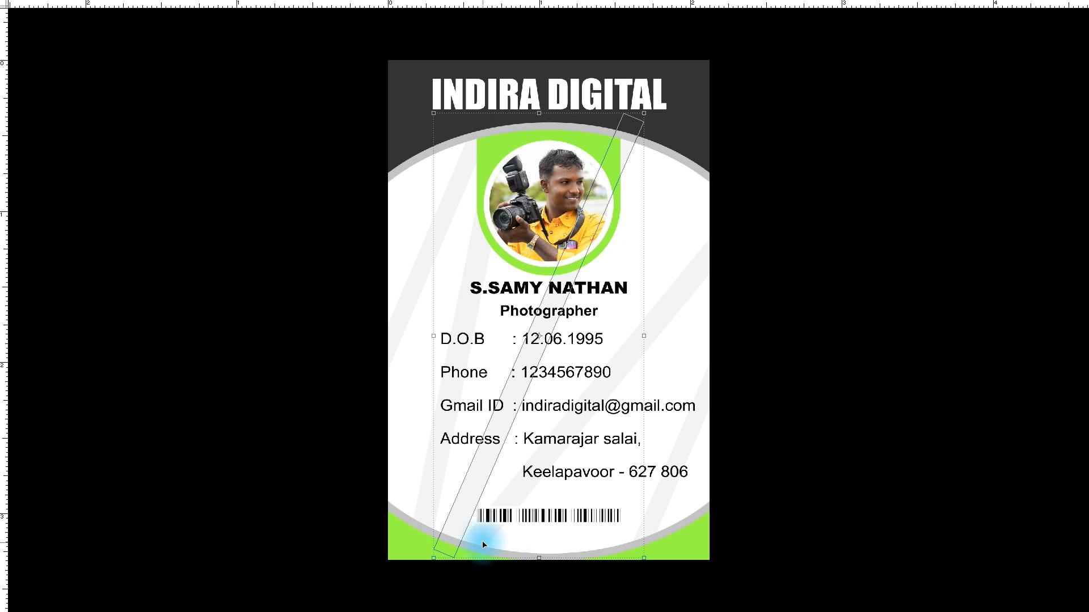
left_click(662, 214)
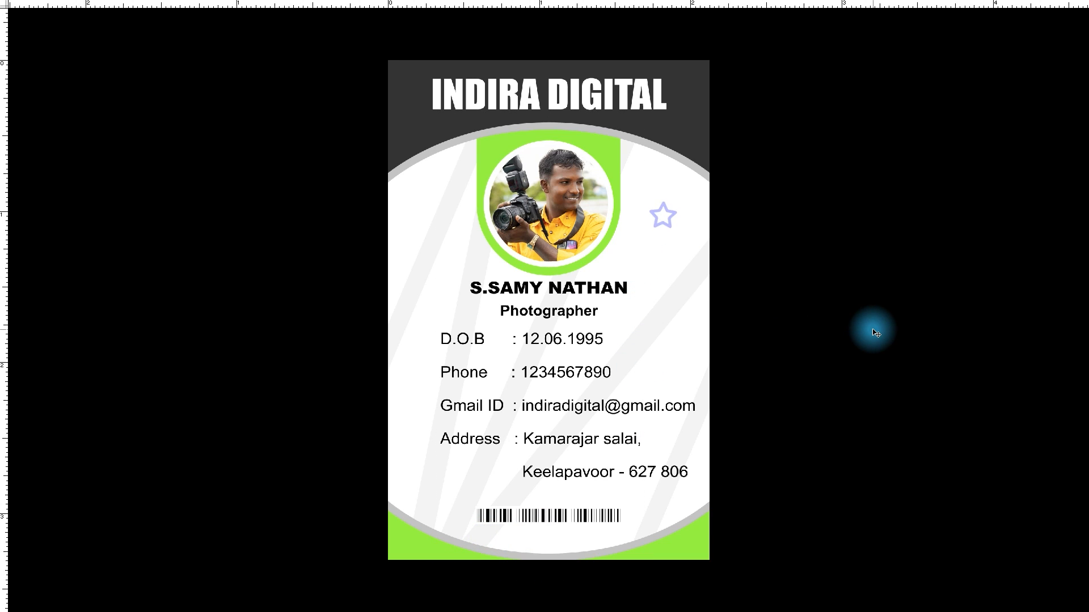
Enlarge the view of the card and return to the standard windowed screen mode
scroll(874, 335, "up", 1)
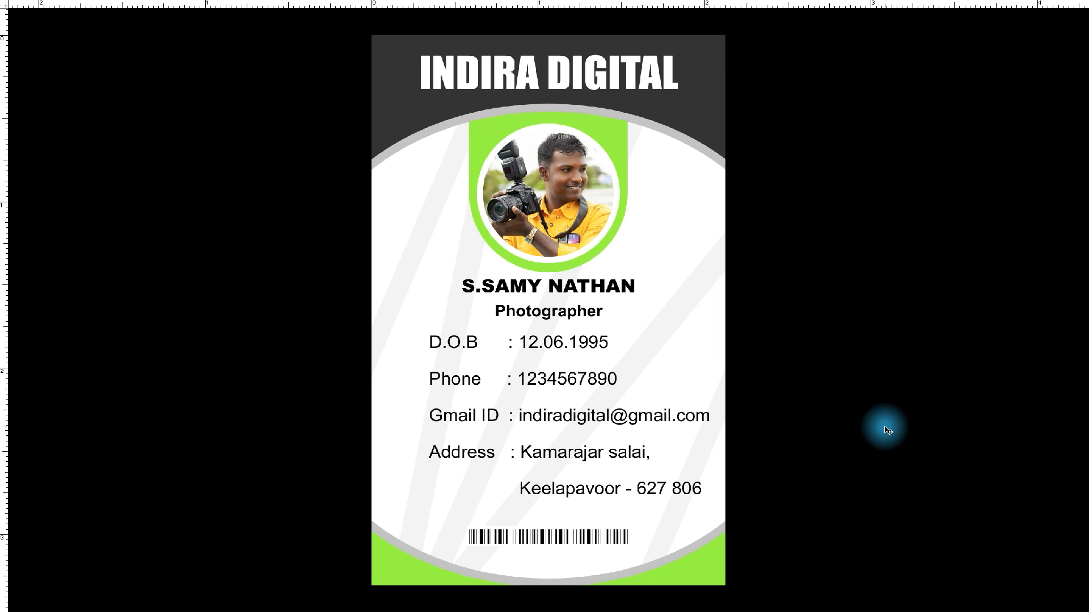
key("f")
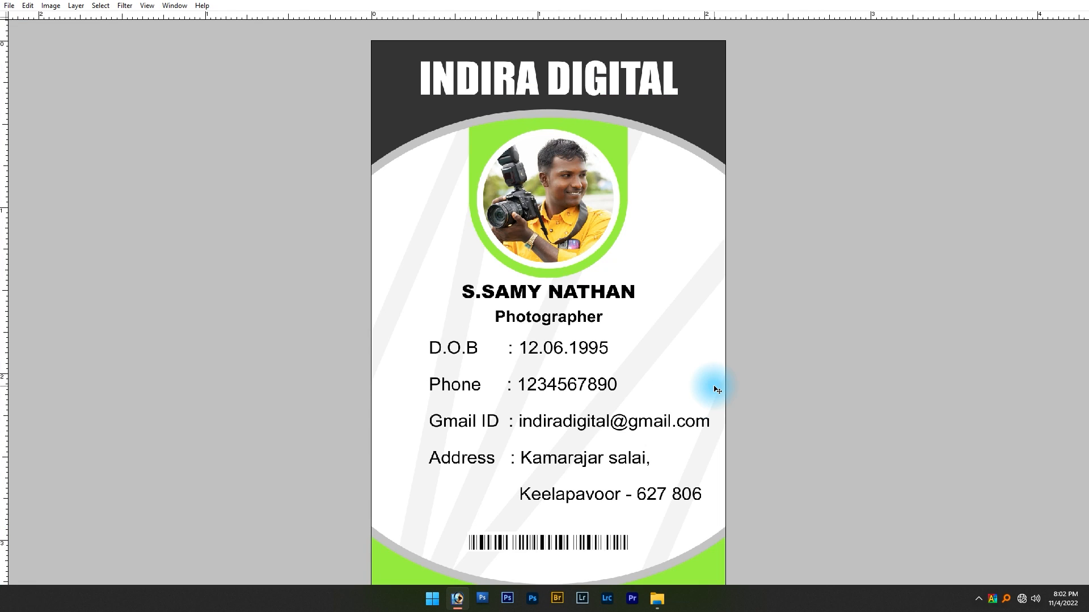
key("f")
key("f")
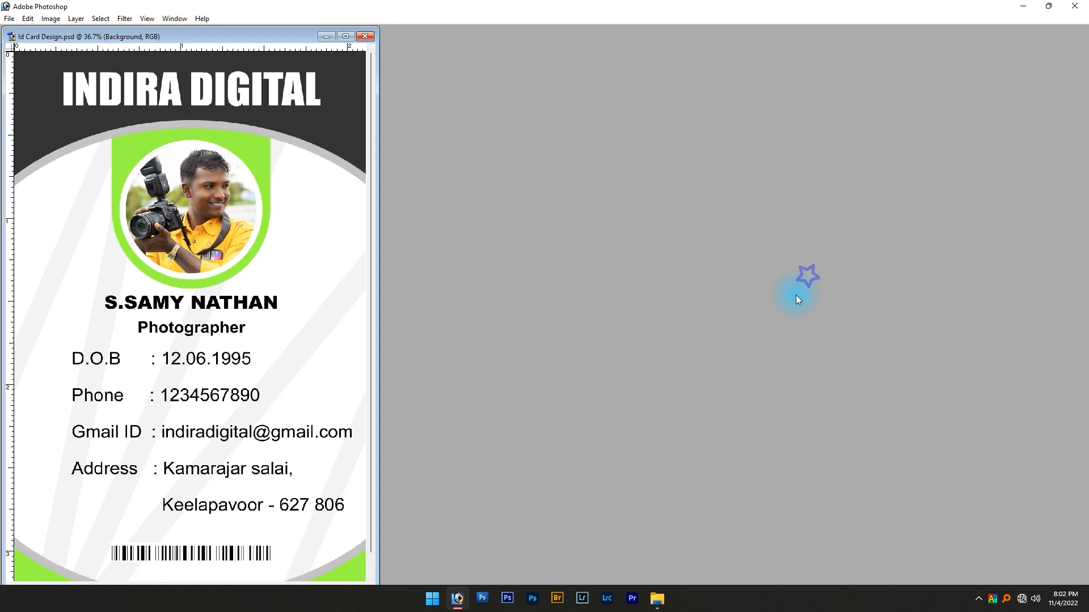